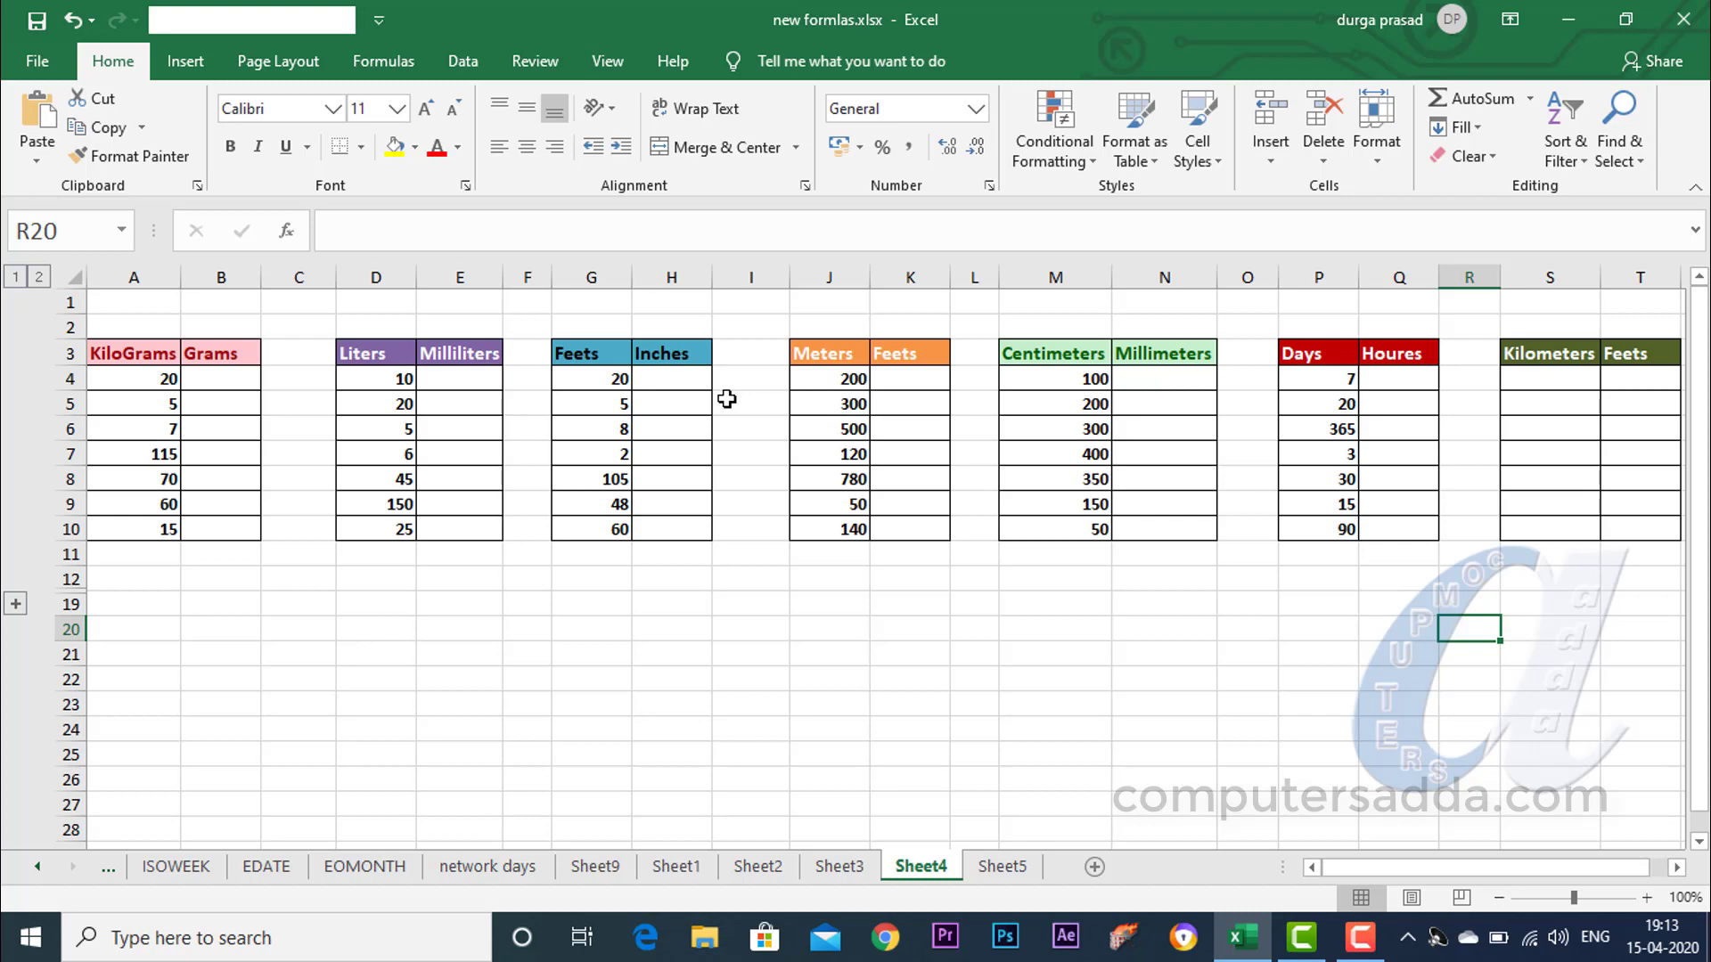
Expand the grouped rows 13–18, then select the KiloGrams values and the empty Grams cell beside 20.
left_click(15, 604)
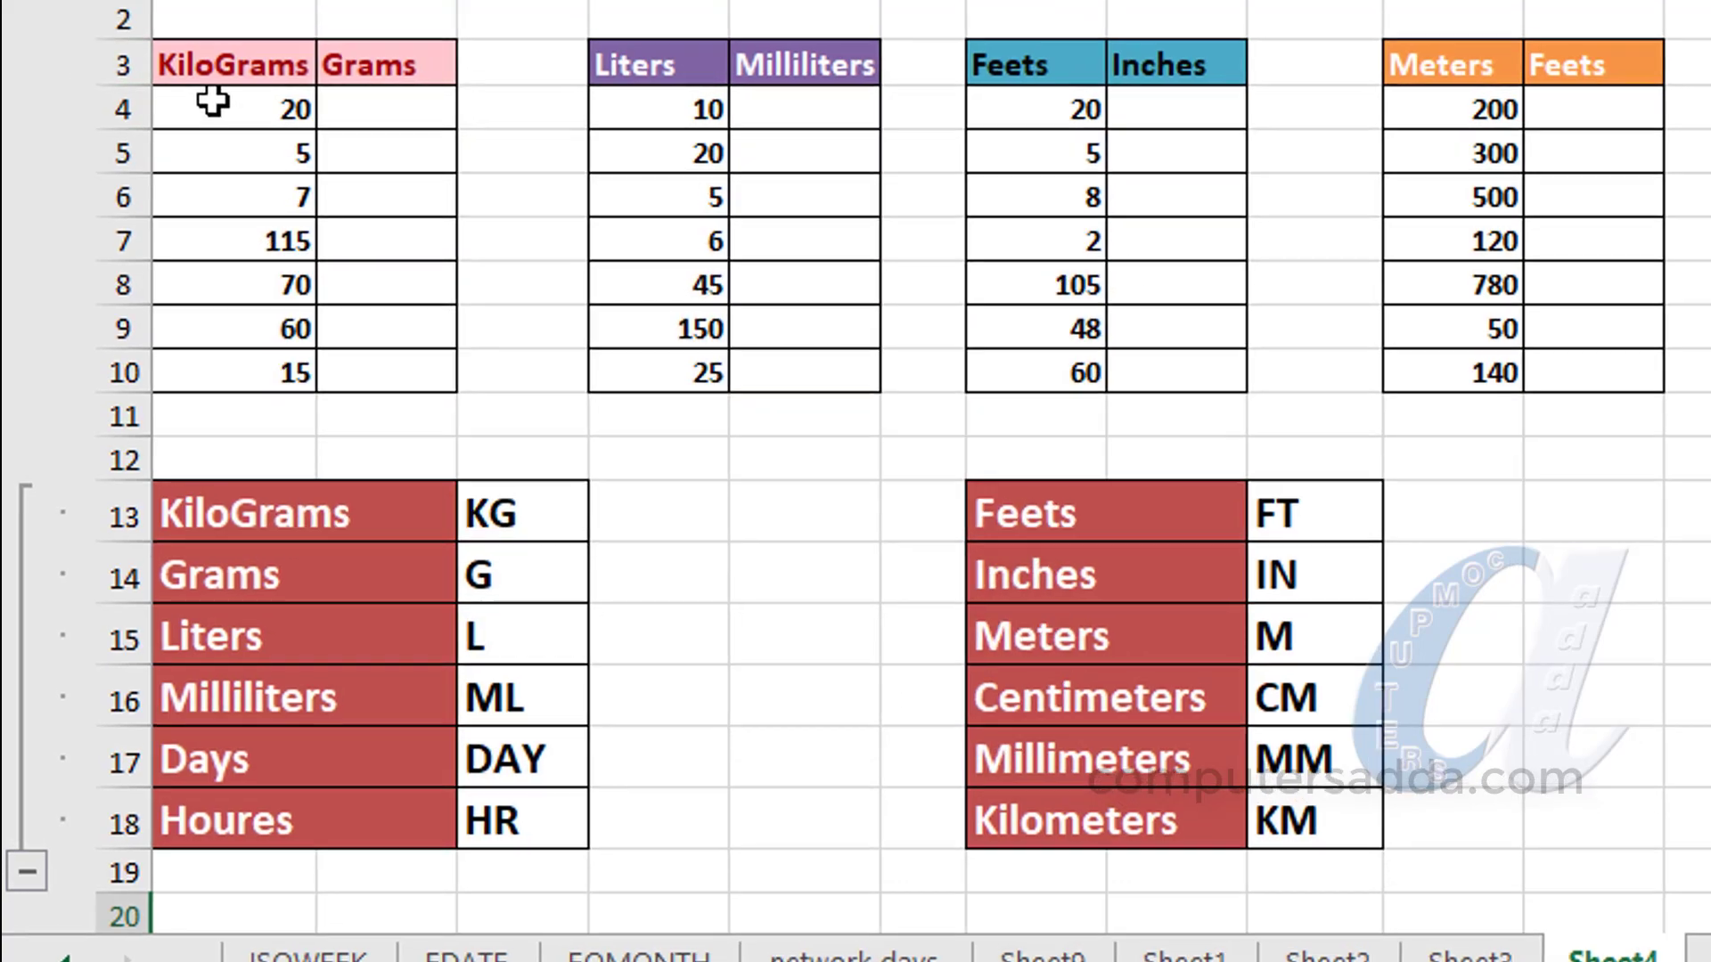
left_click_drag(174, 116, 256, 411)
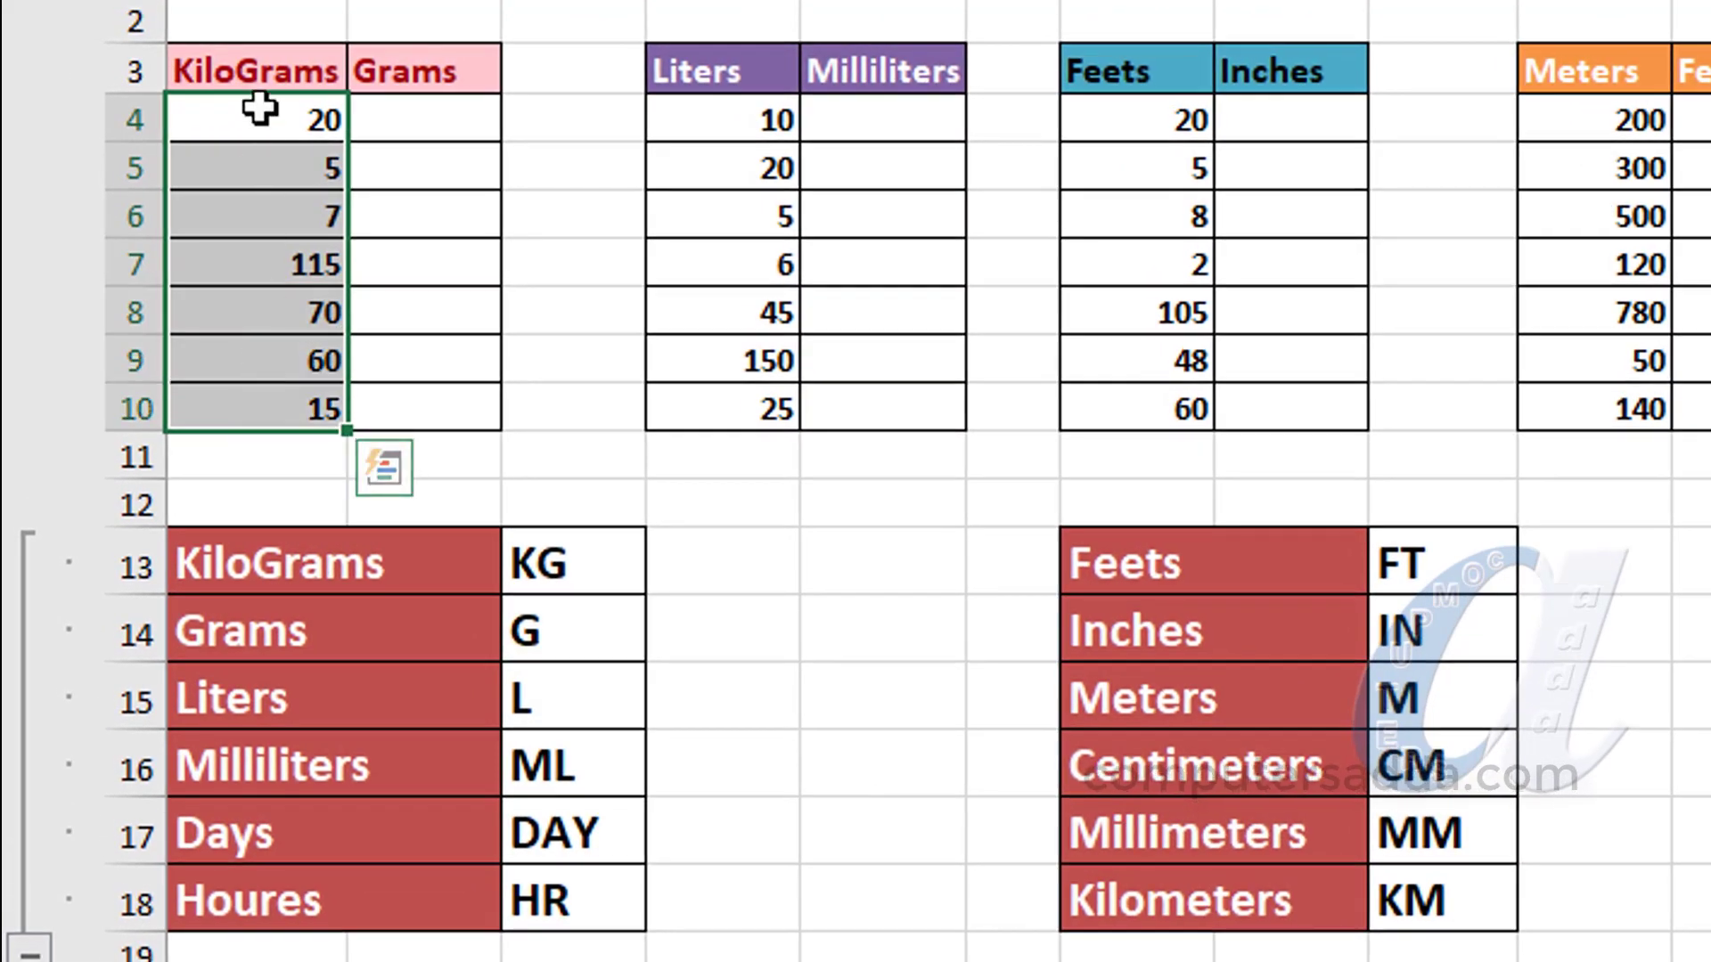
left_click(259, 123)
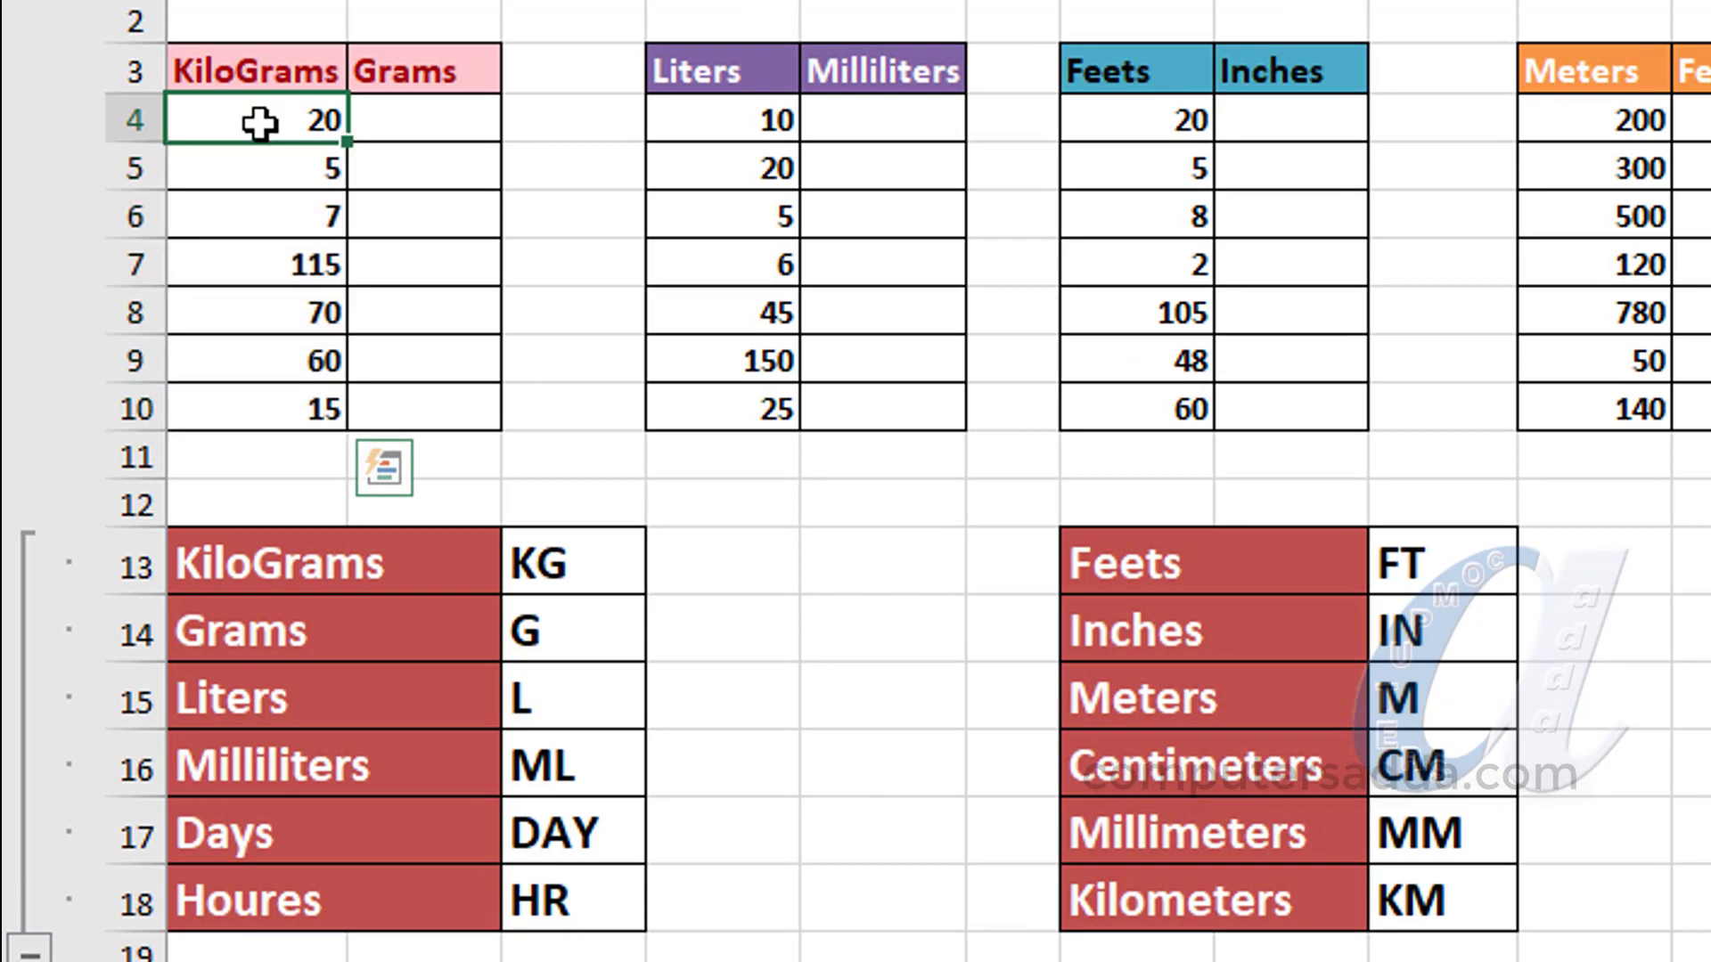
left_click(393, 118)
Check the Liters 10, Feets 20, Meters 200 and Days 7 values against their empty target cells.
left_click(715, 118)
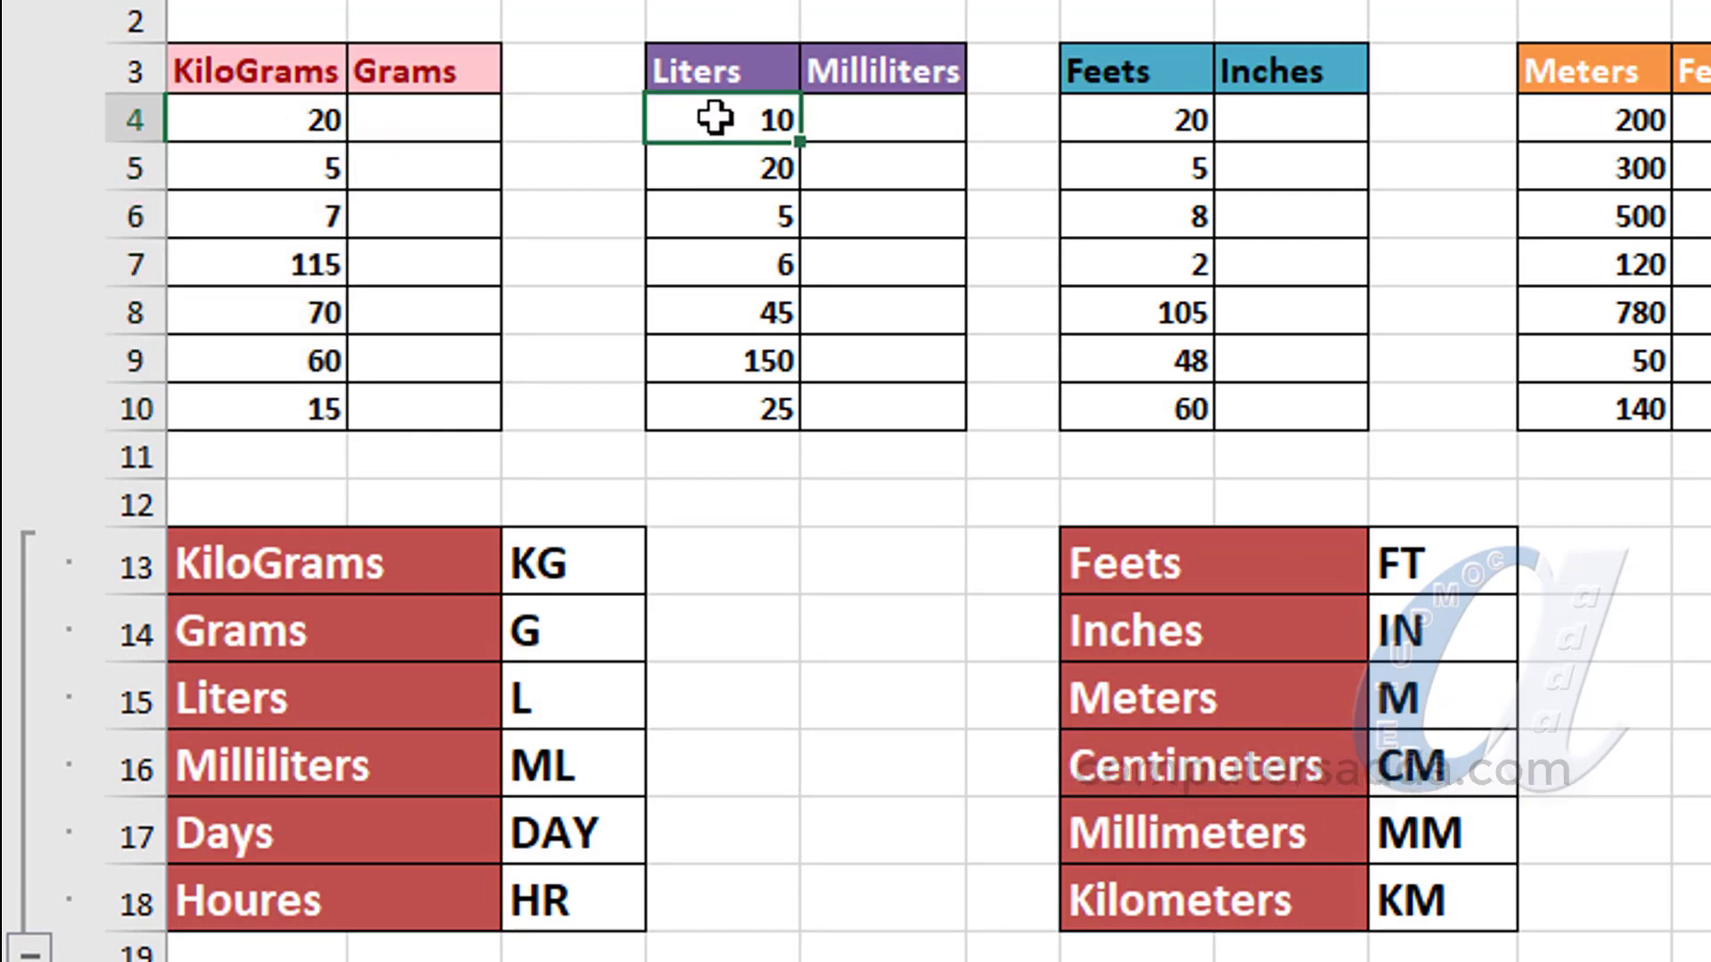
left_click(860, 114)
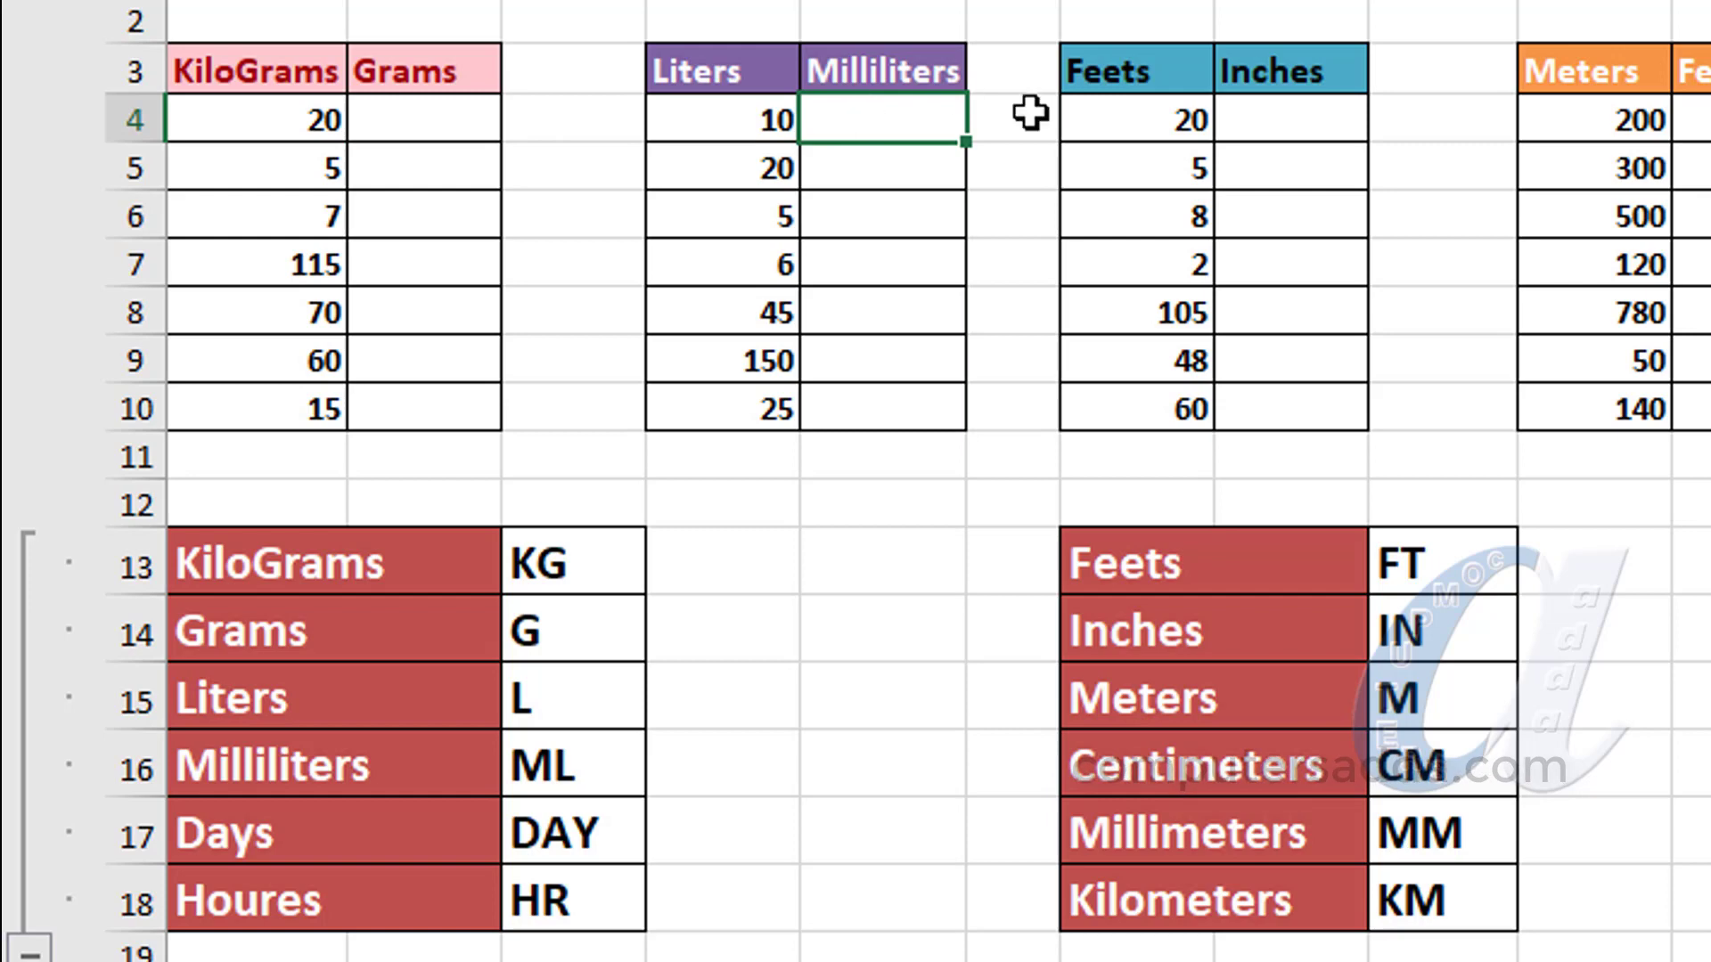
left_click(1124, 124)
left_click(1312, 116)
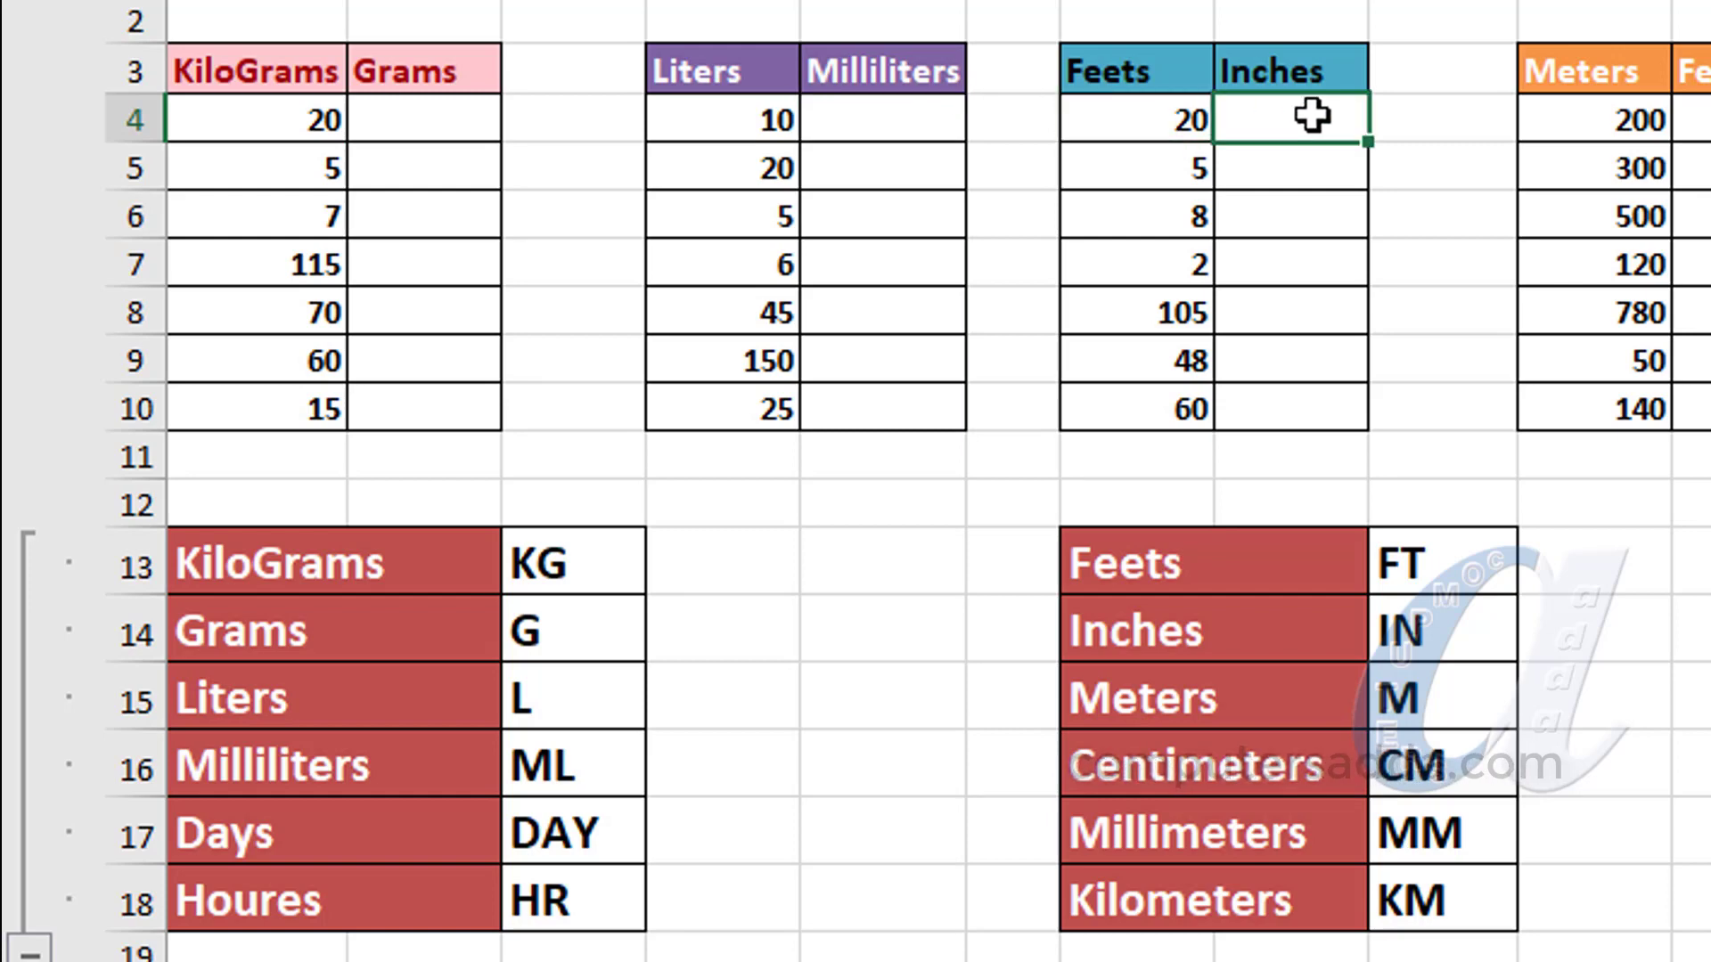
left_click(1590, 119)
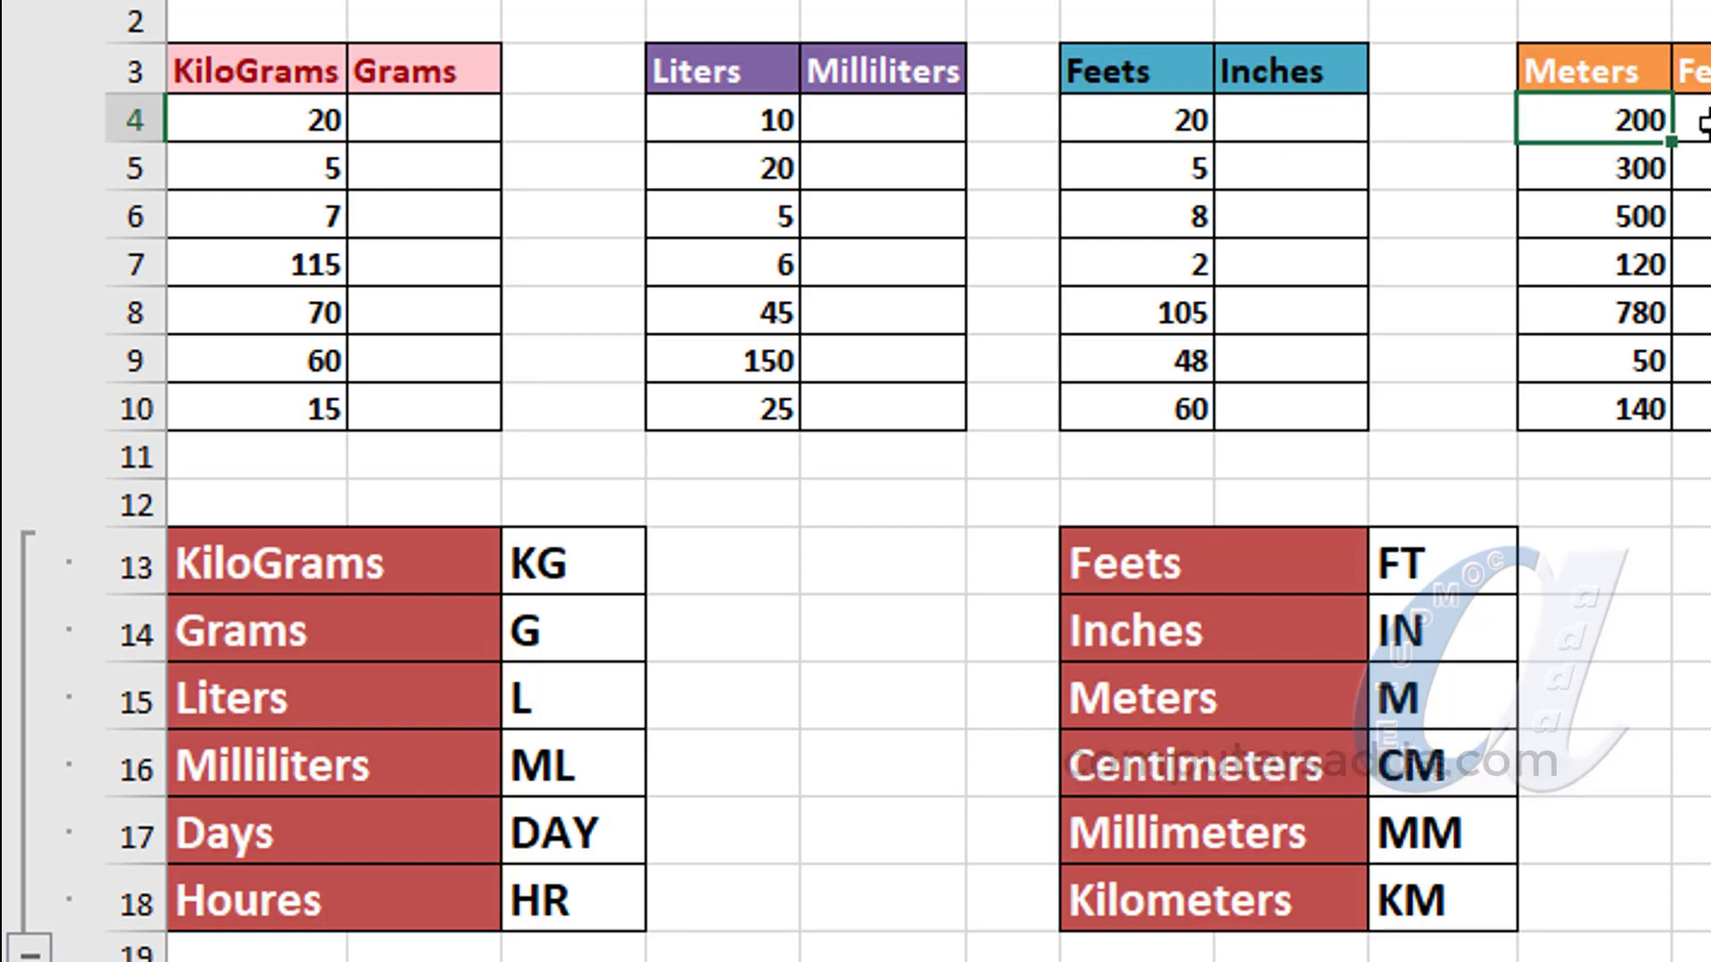
left_click(1697, 120)
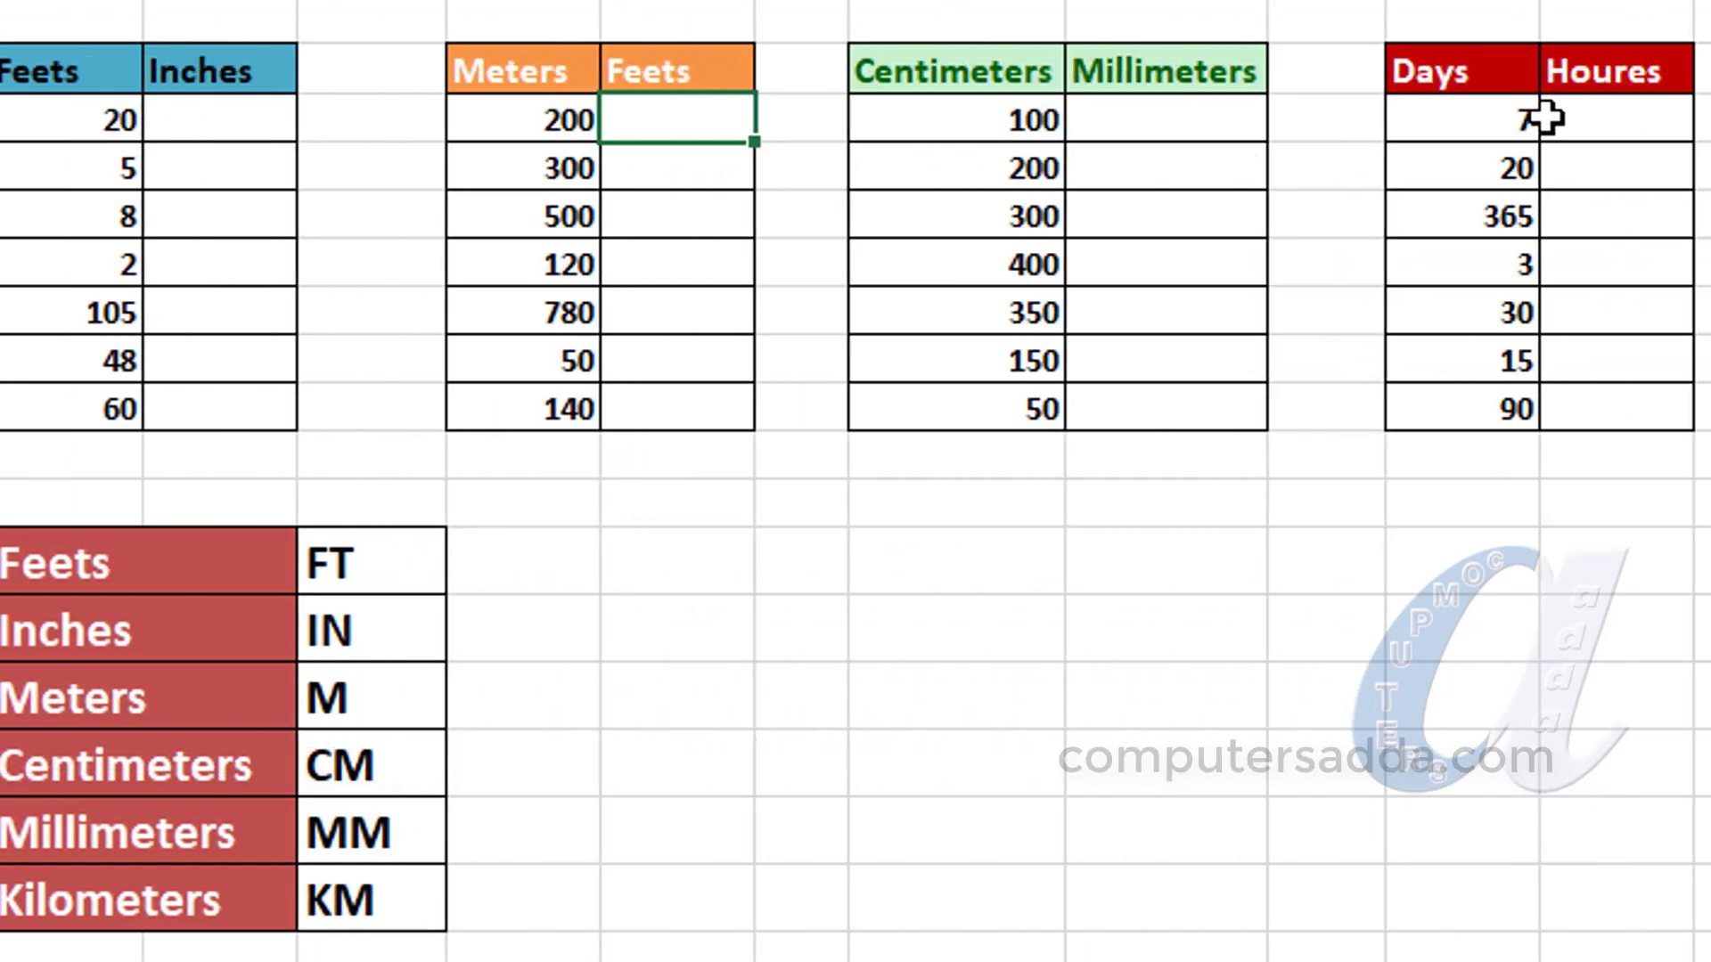
left_click(954, 118)
left_click(1122, 116)
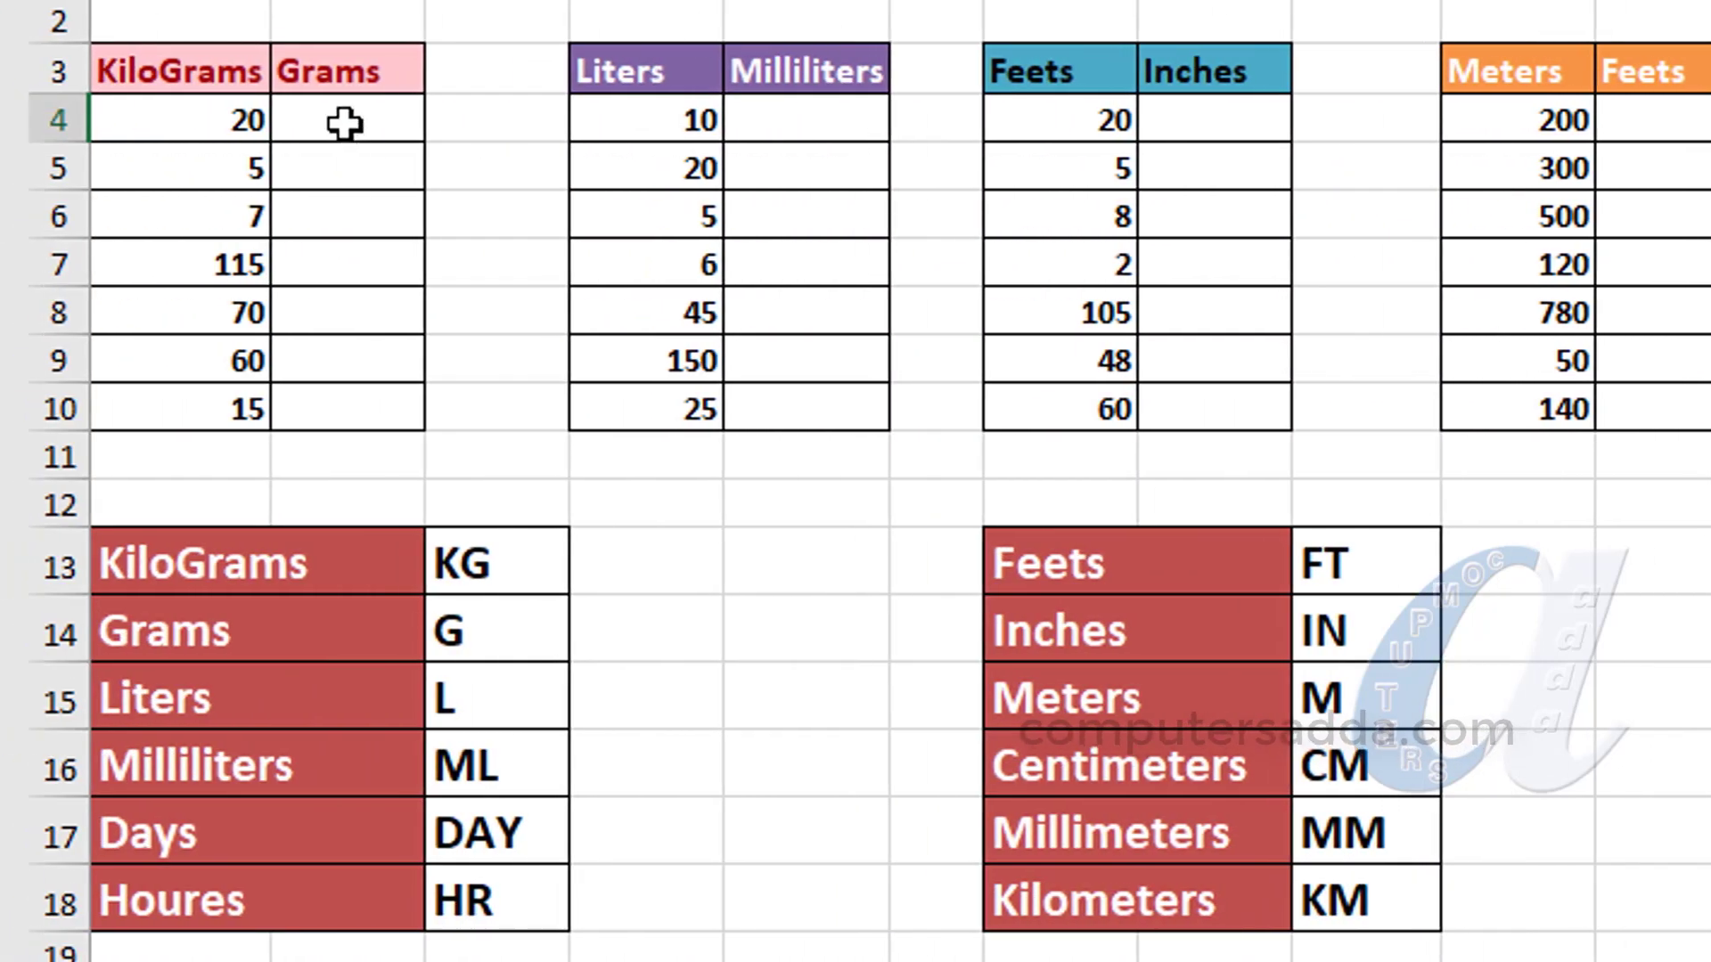
Enter =CONVERT(A4,"kg","g") in B4 and fill it down to B10, giving 20000 to 15000.
left_click(207, 122)
left_click(330, 123)
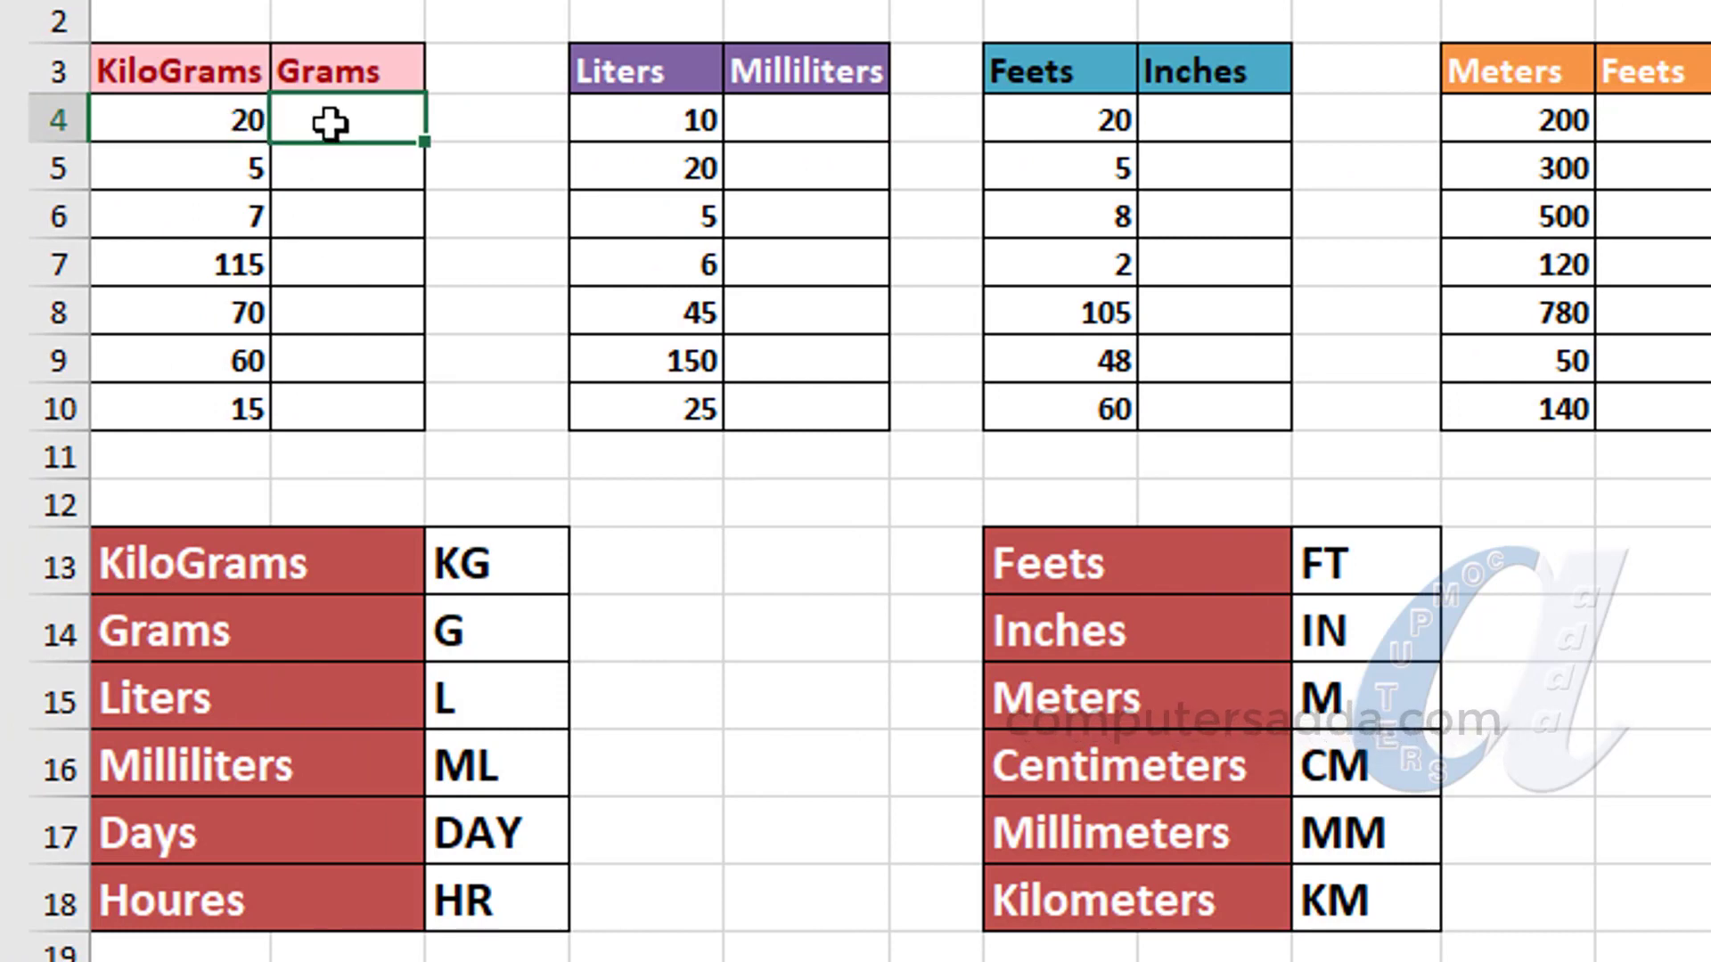
type("=")
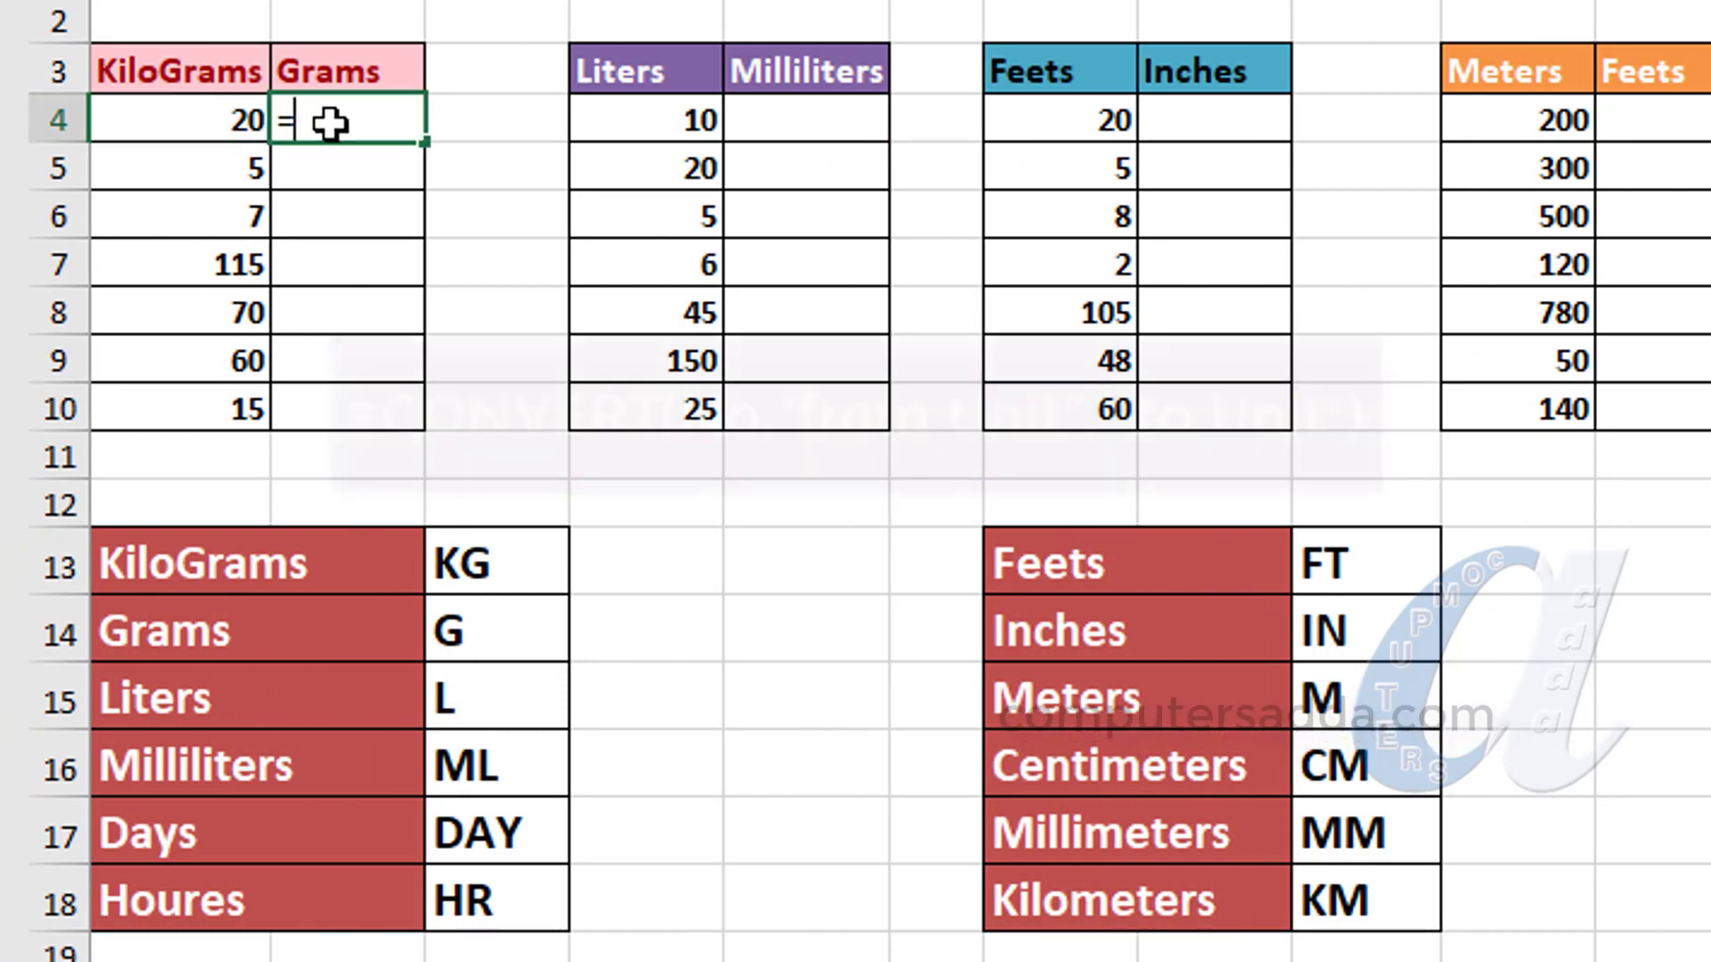
type("con")
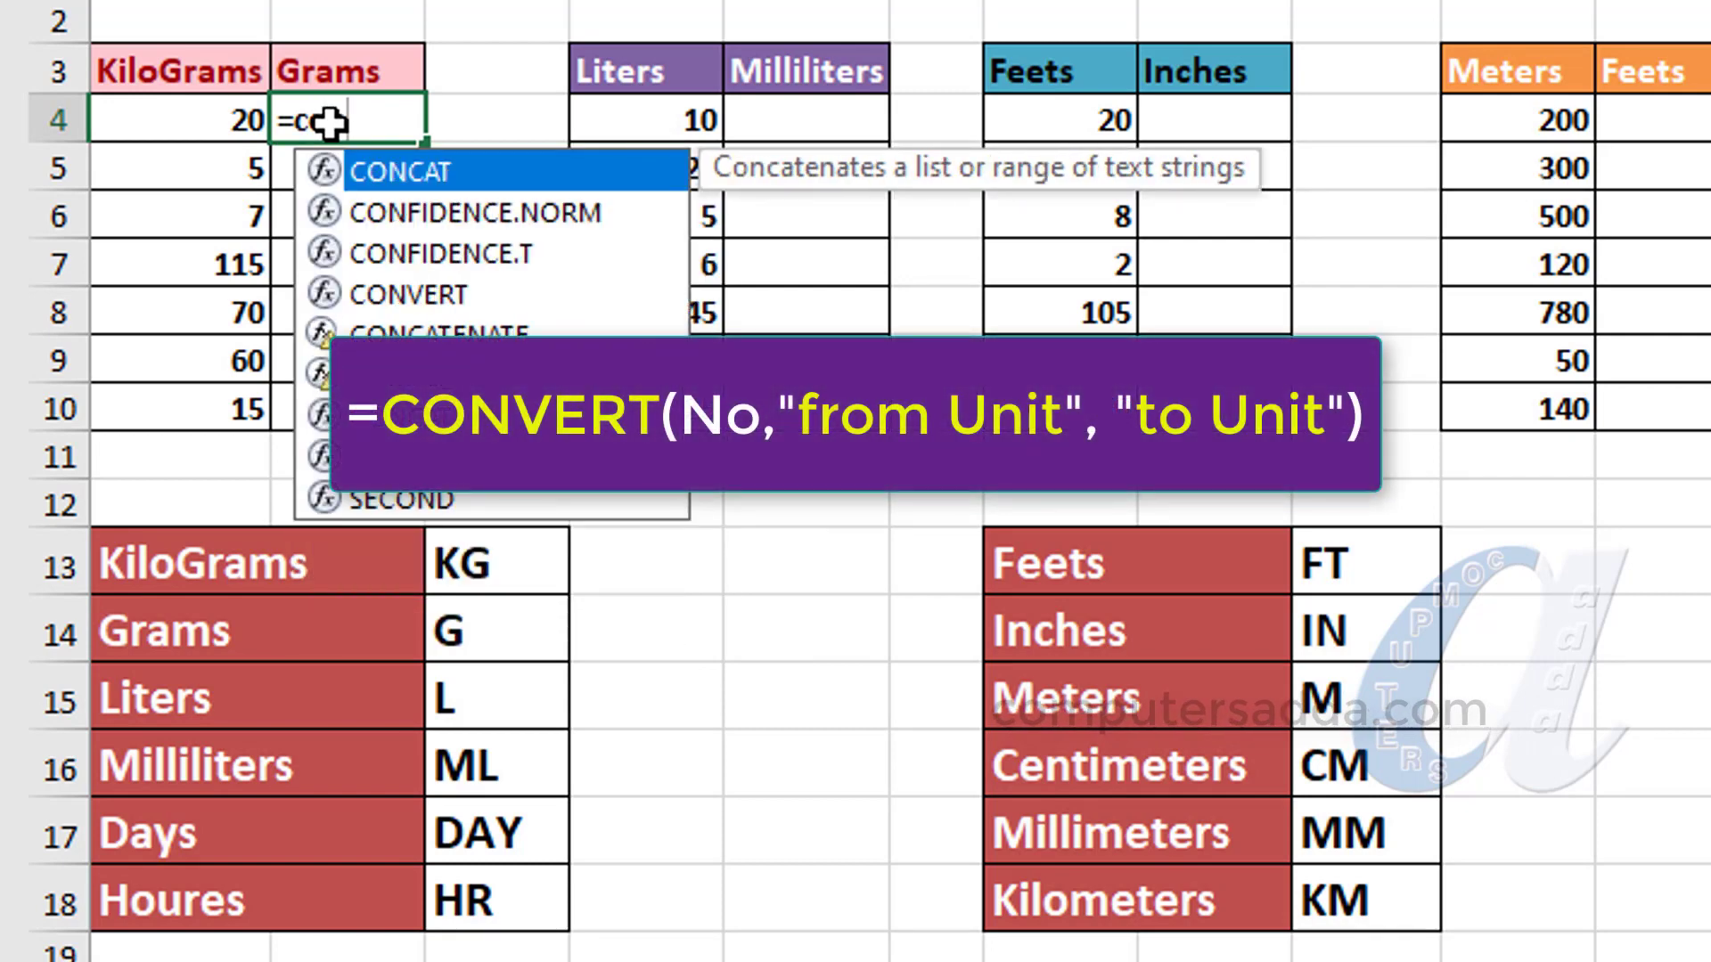
type("ve")
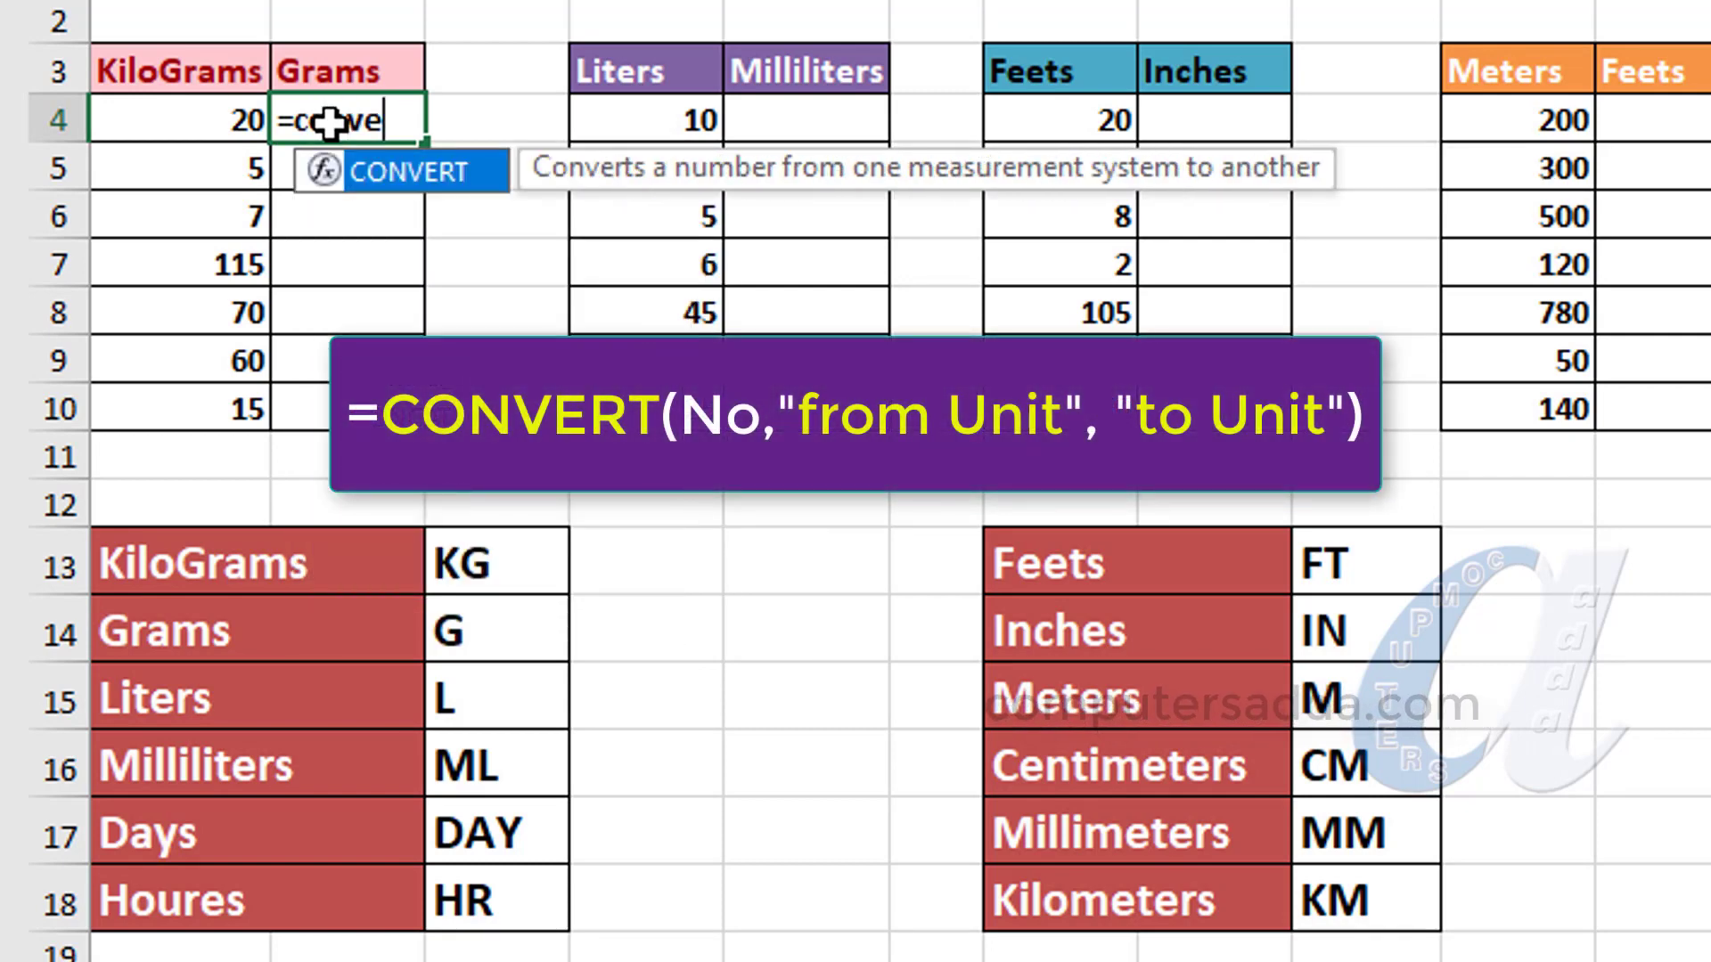
key("Tab")
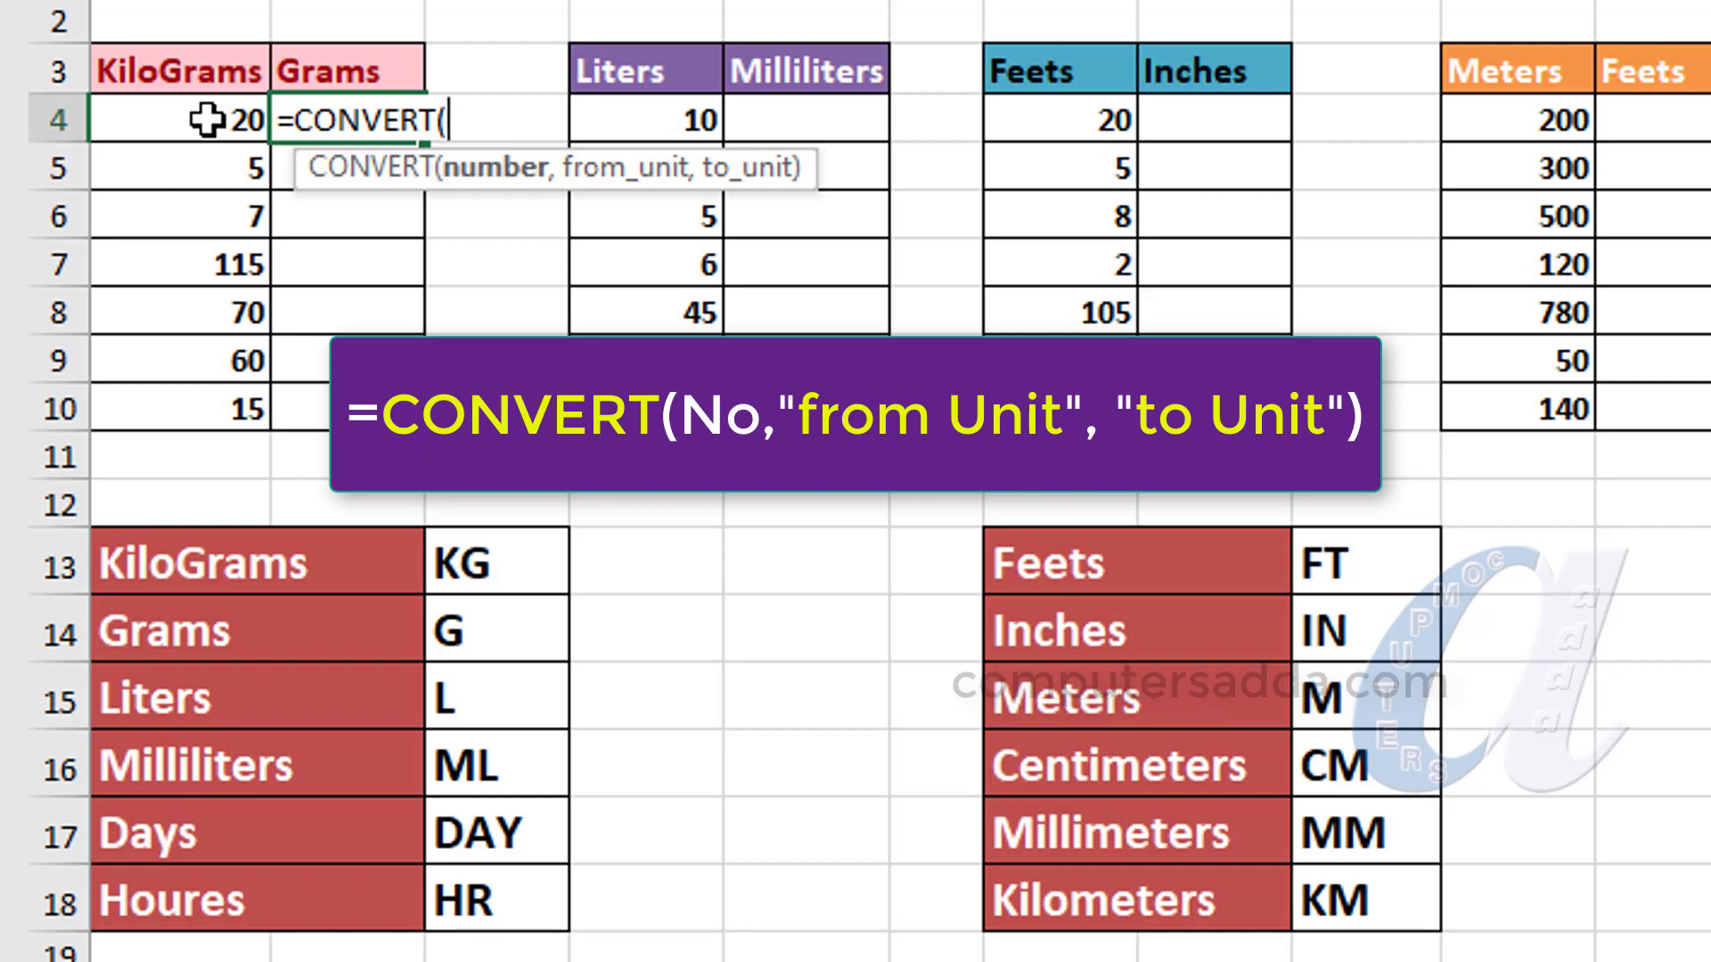
left_click(206, 119)
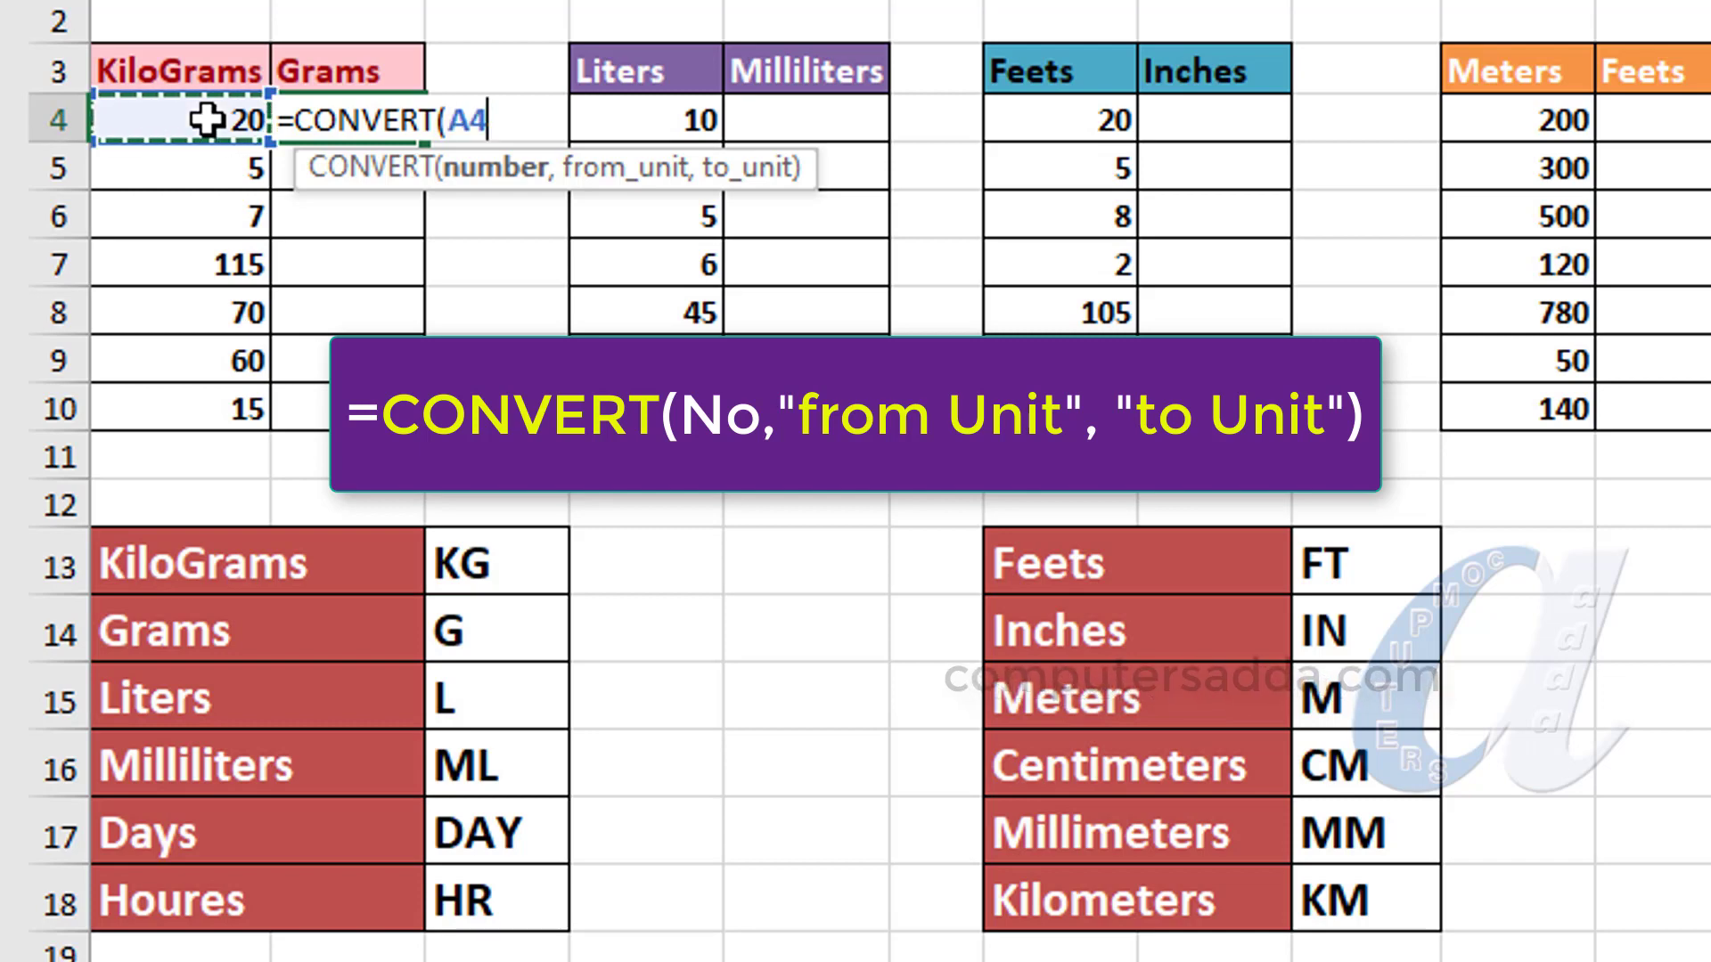
type(",")
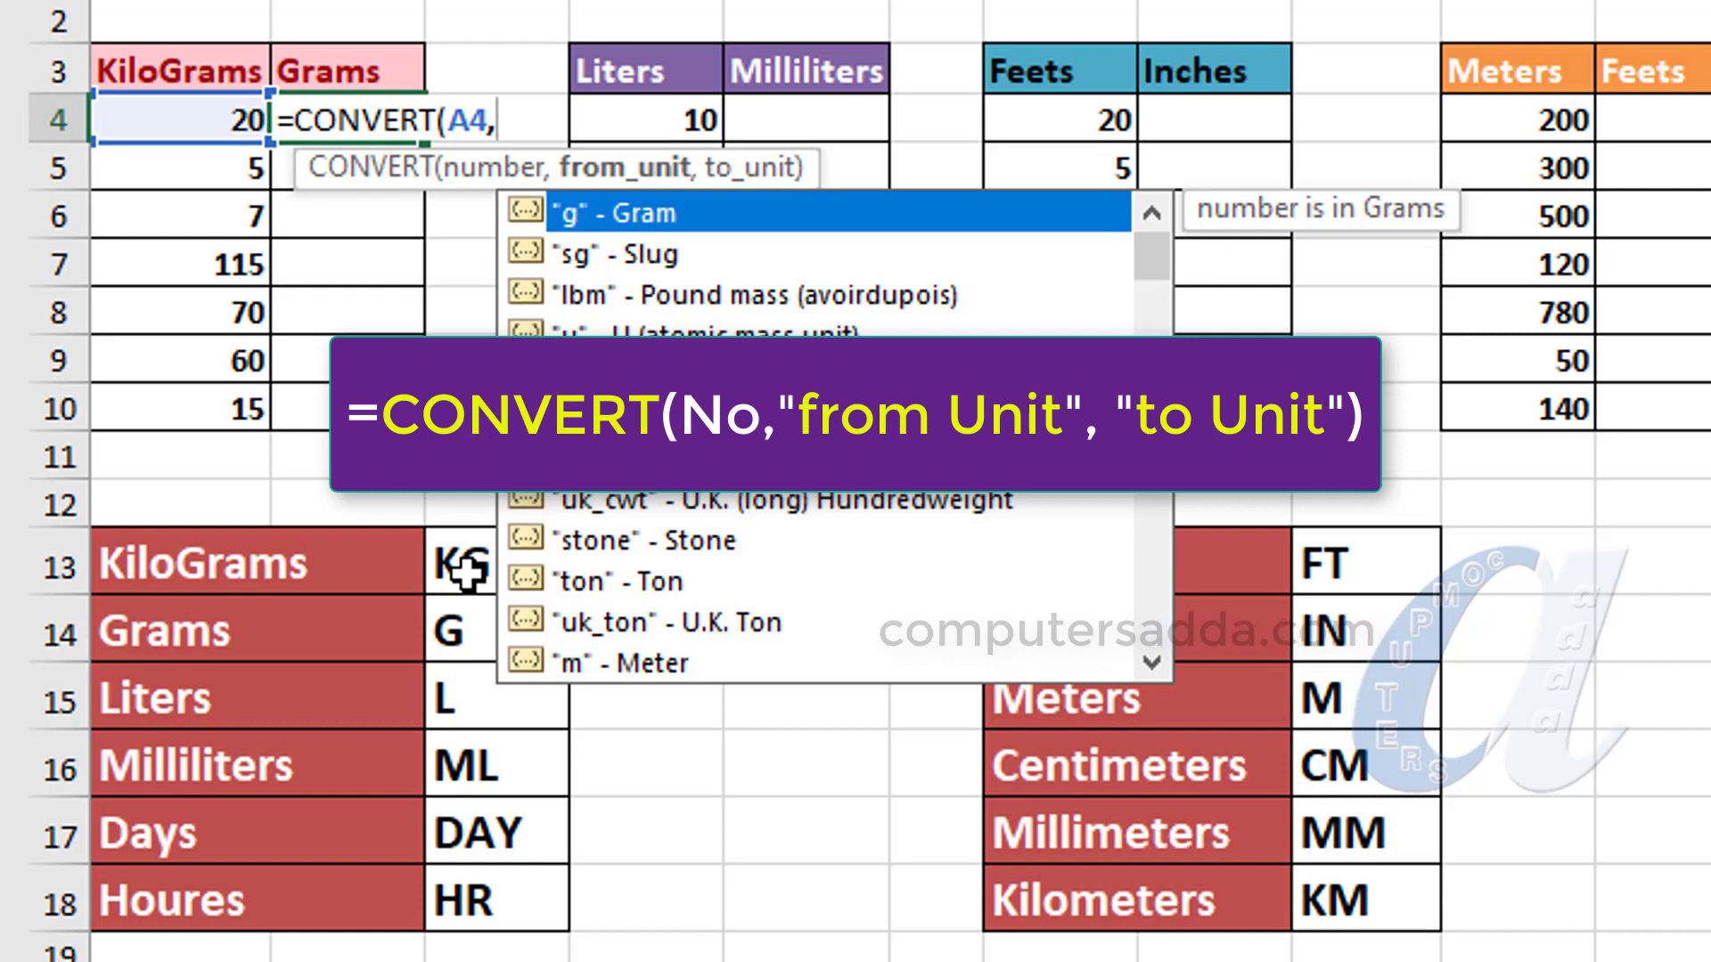
type("\"")
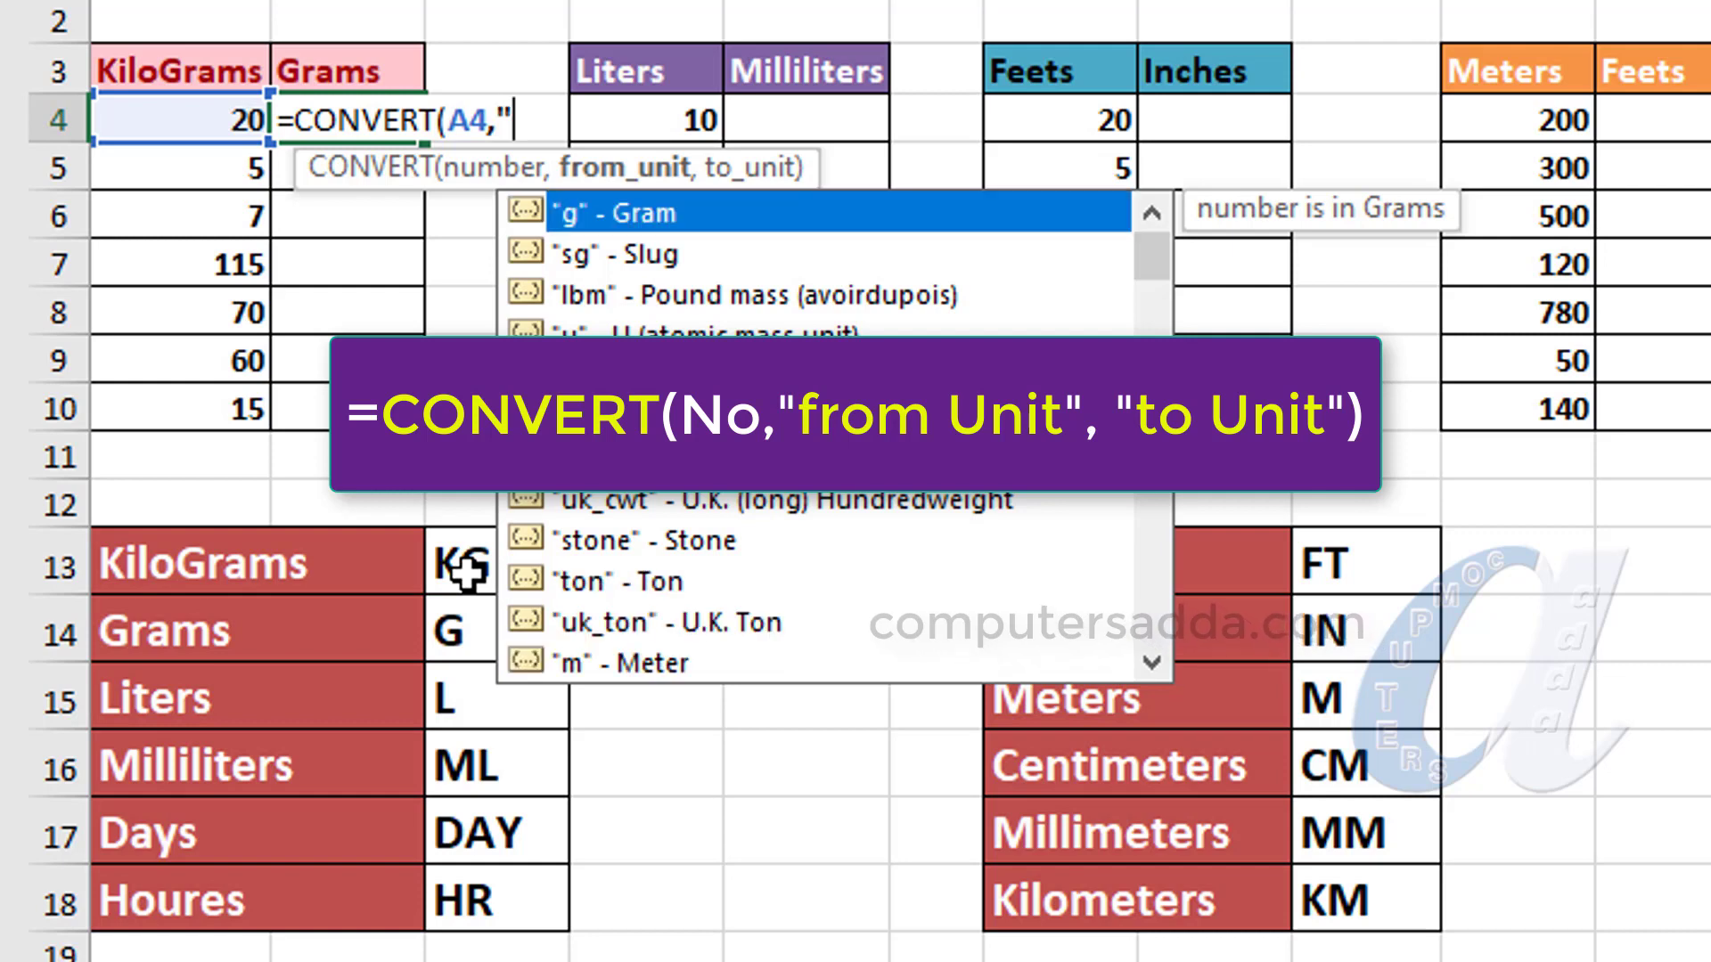
type("kg")
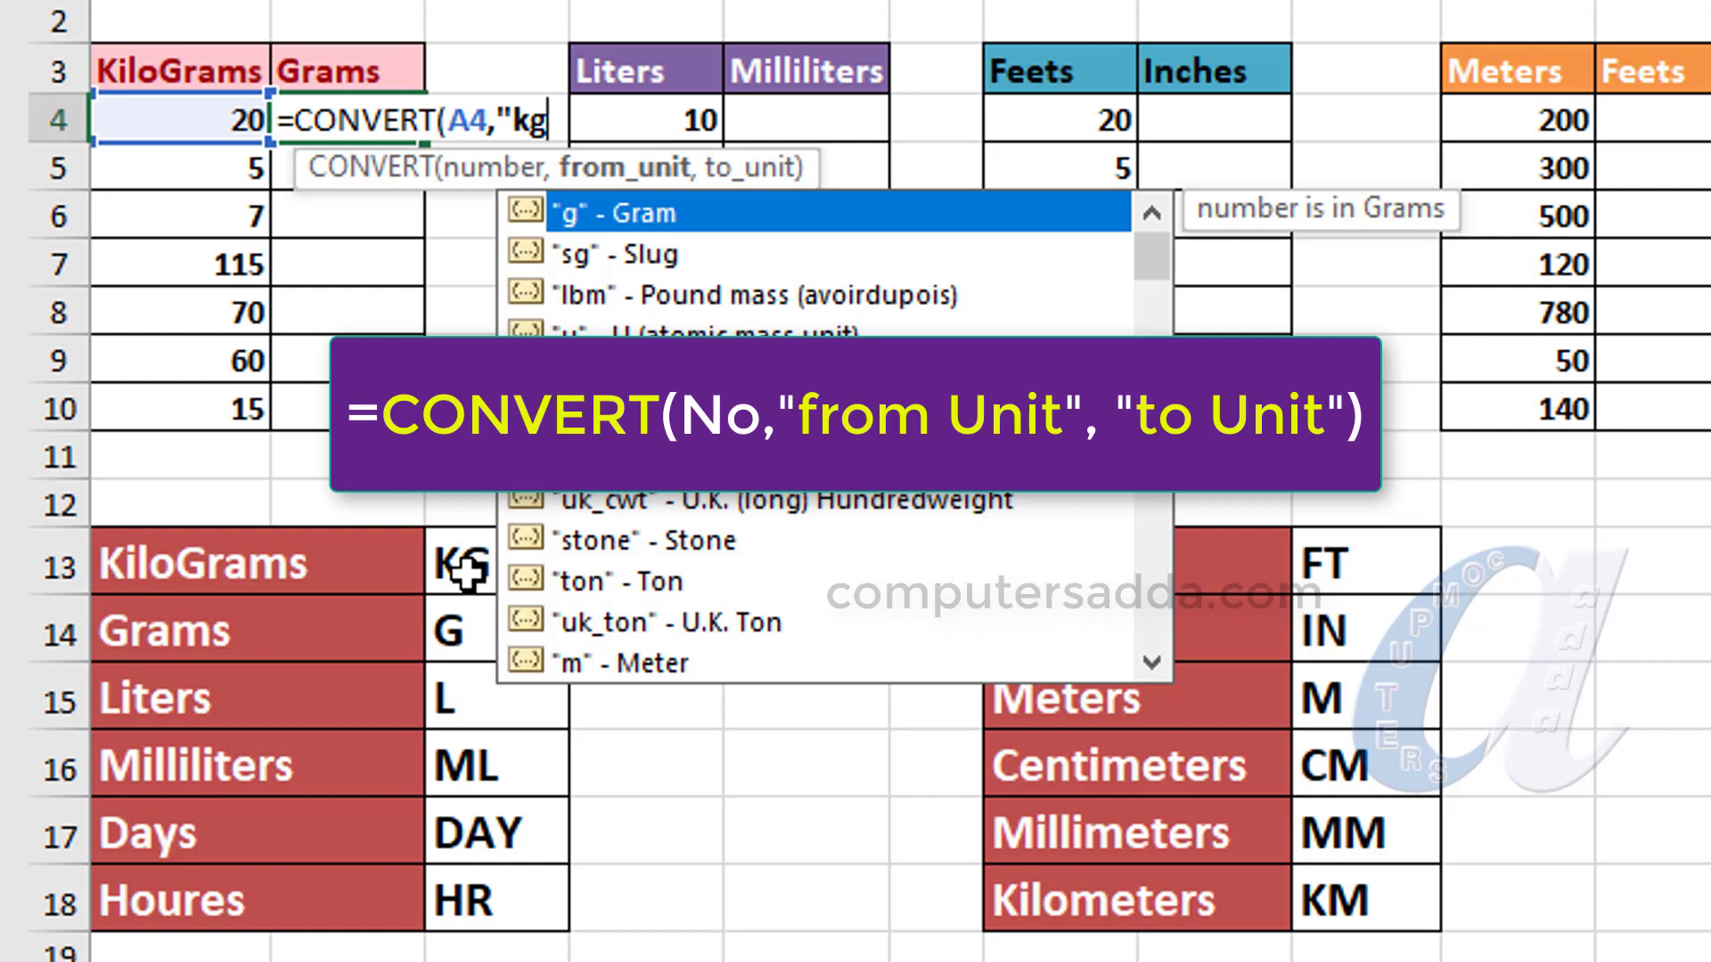
type("\",")
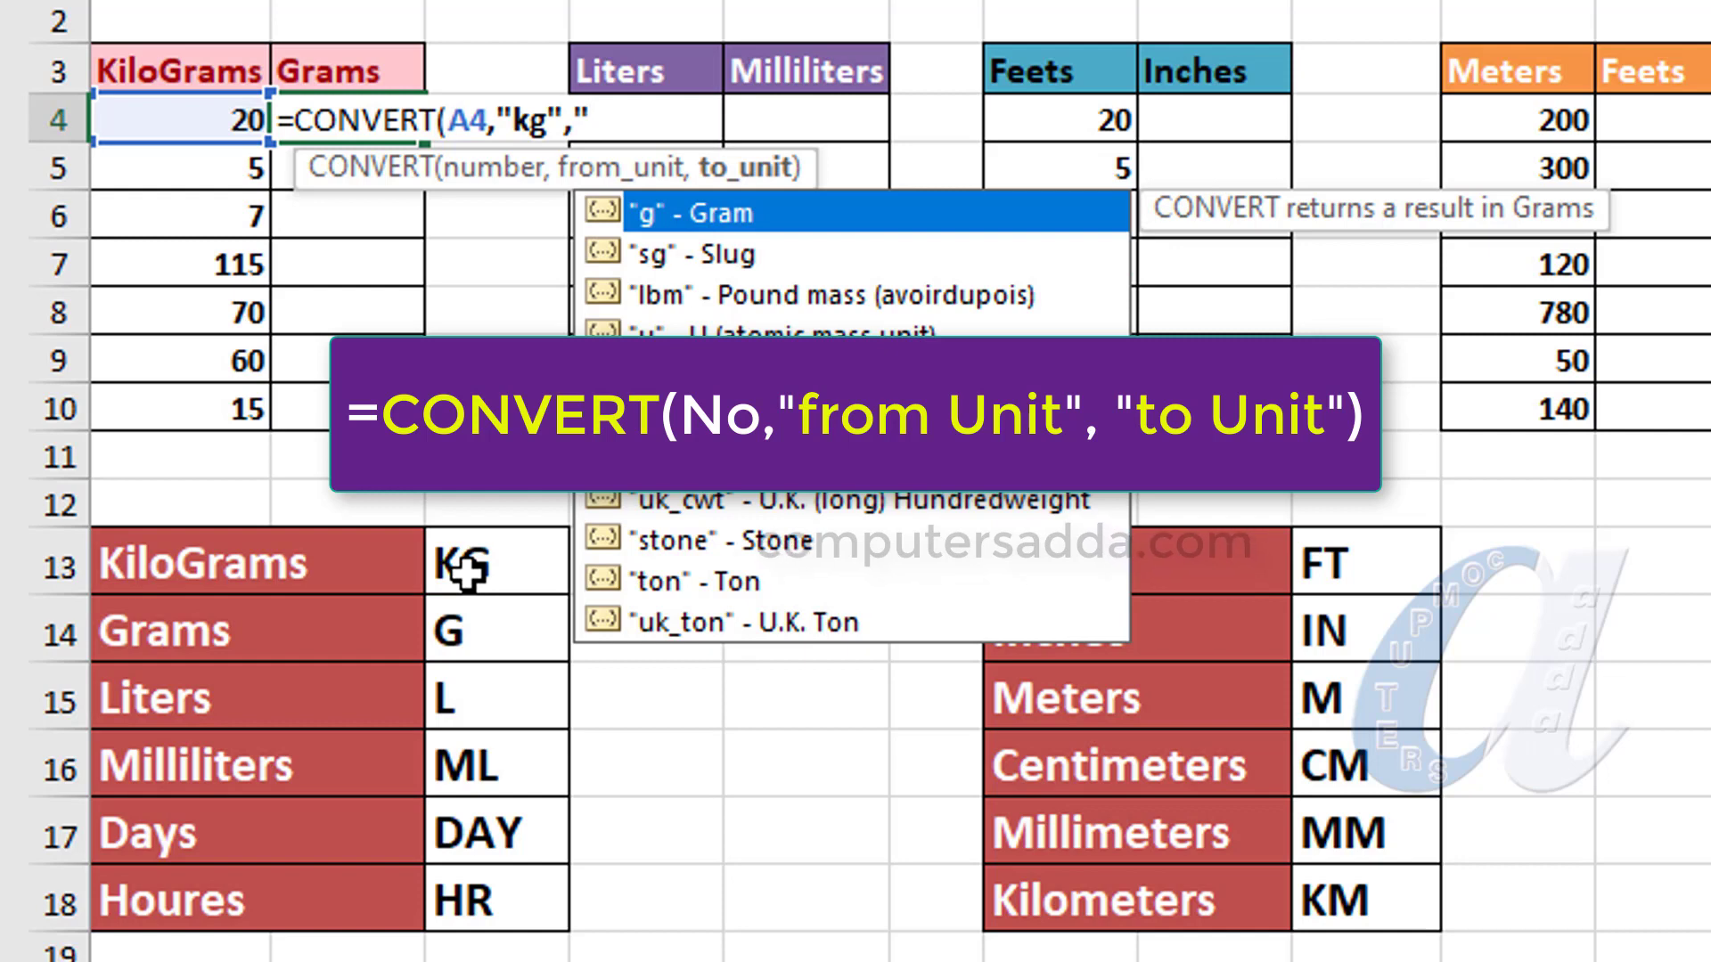
type("g")
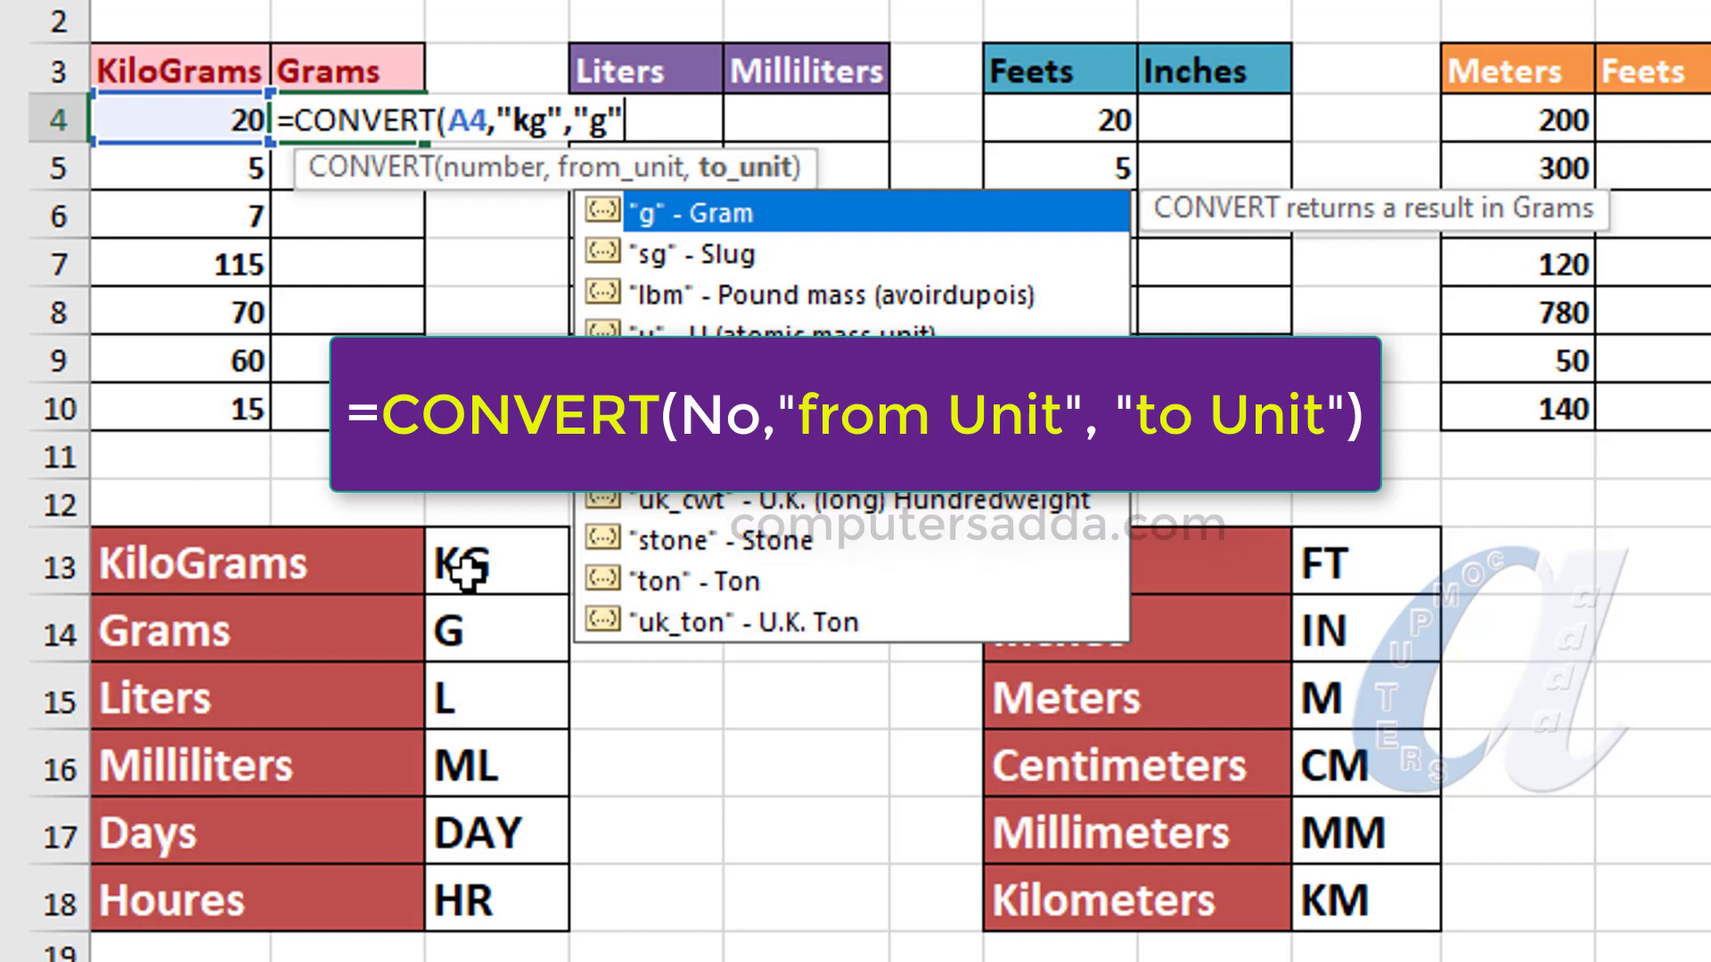
type(")")
key("Return")
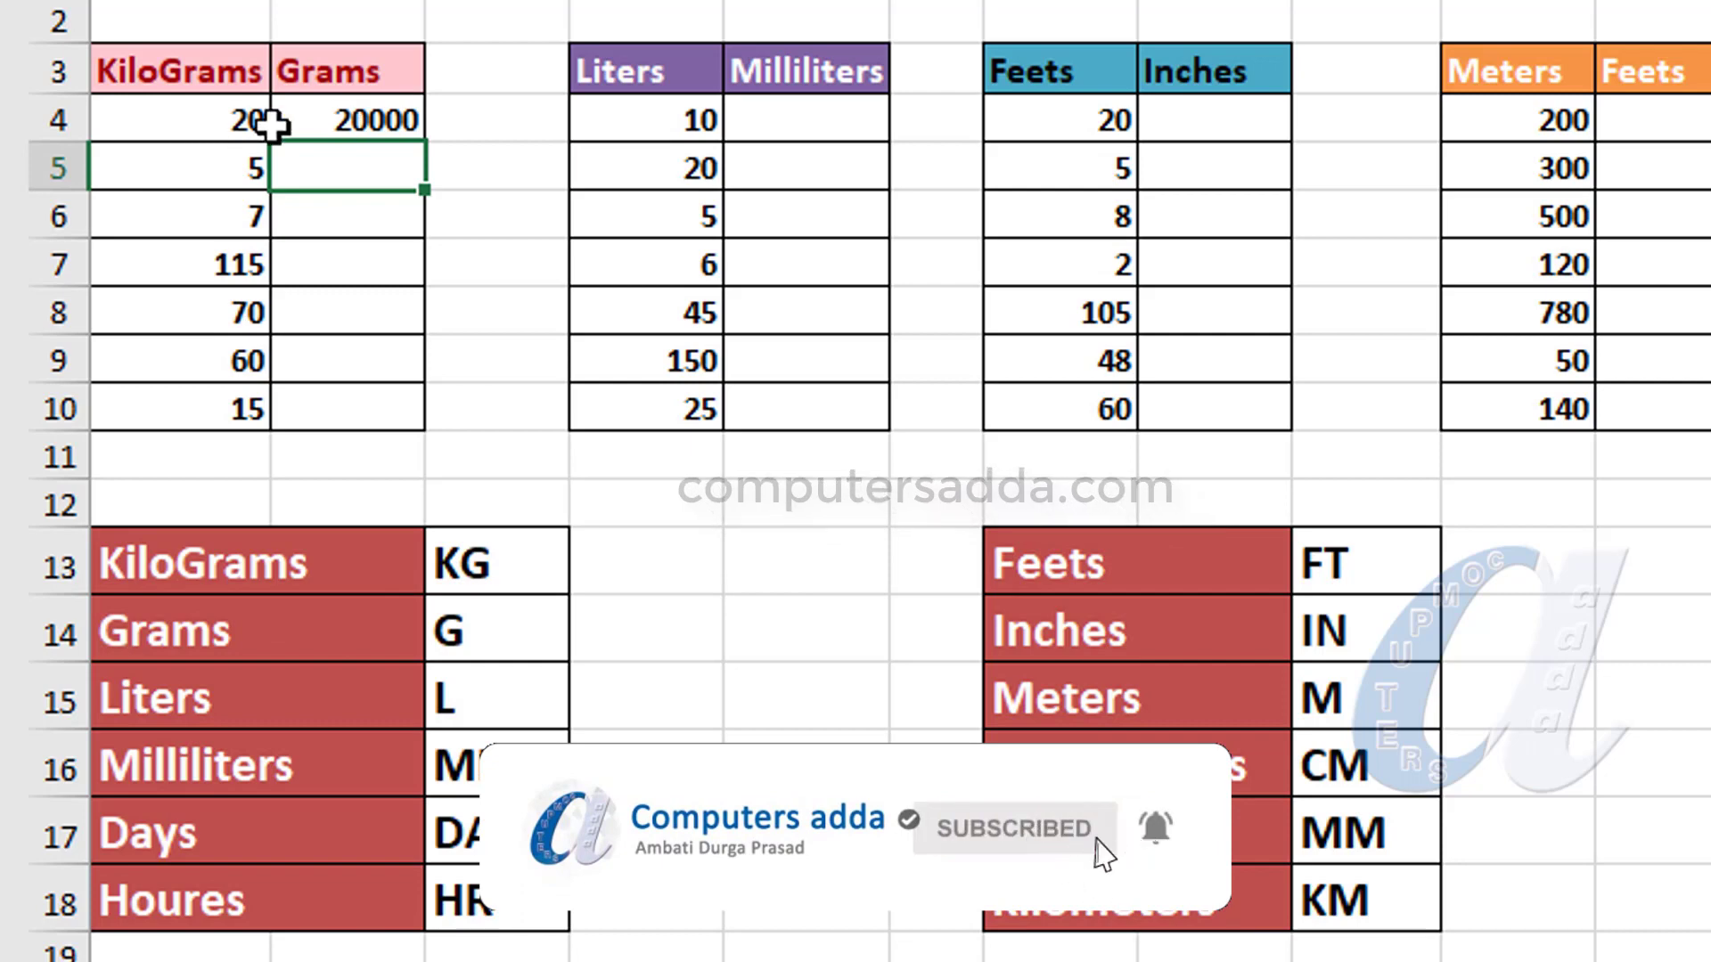
left_click(354, 123)
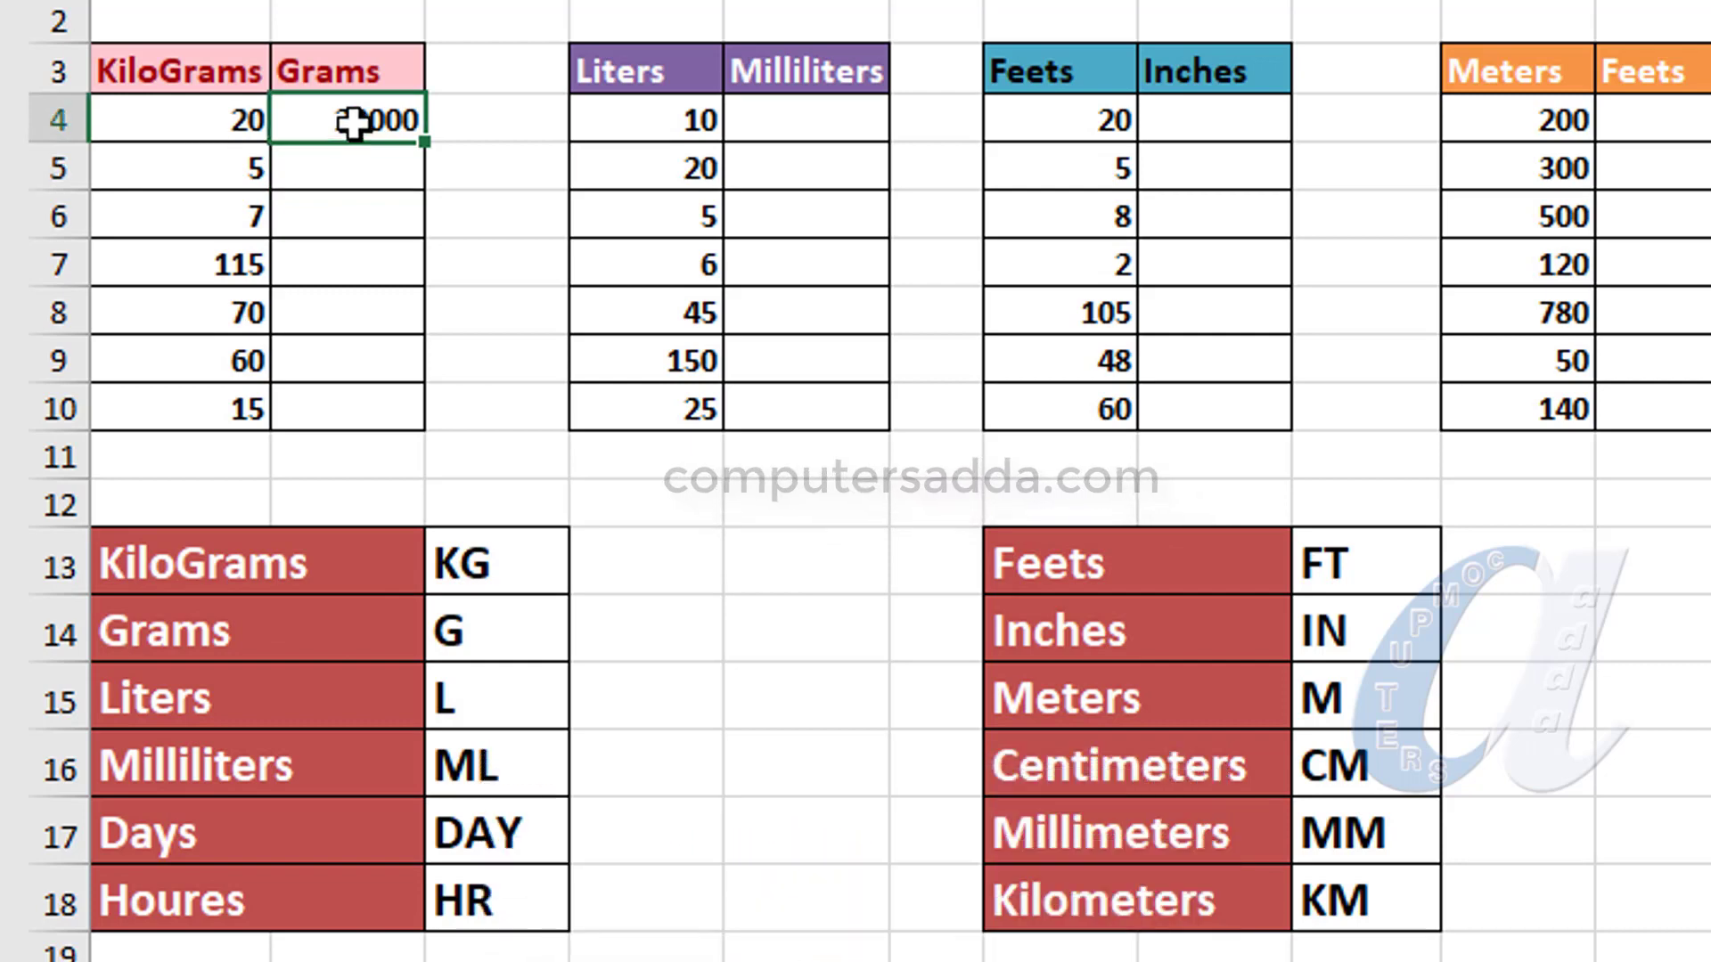
left_click_drag(425, 139, 406, 418)
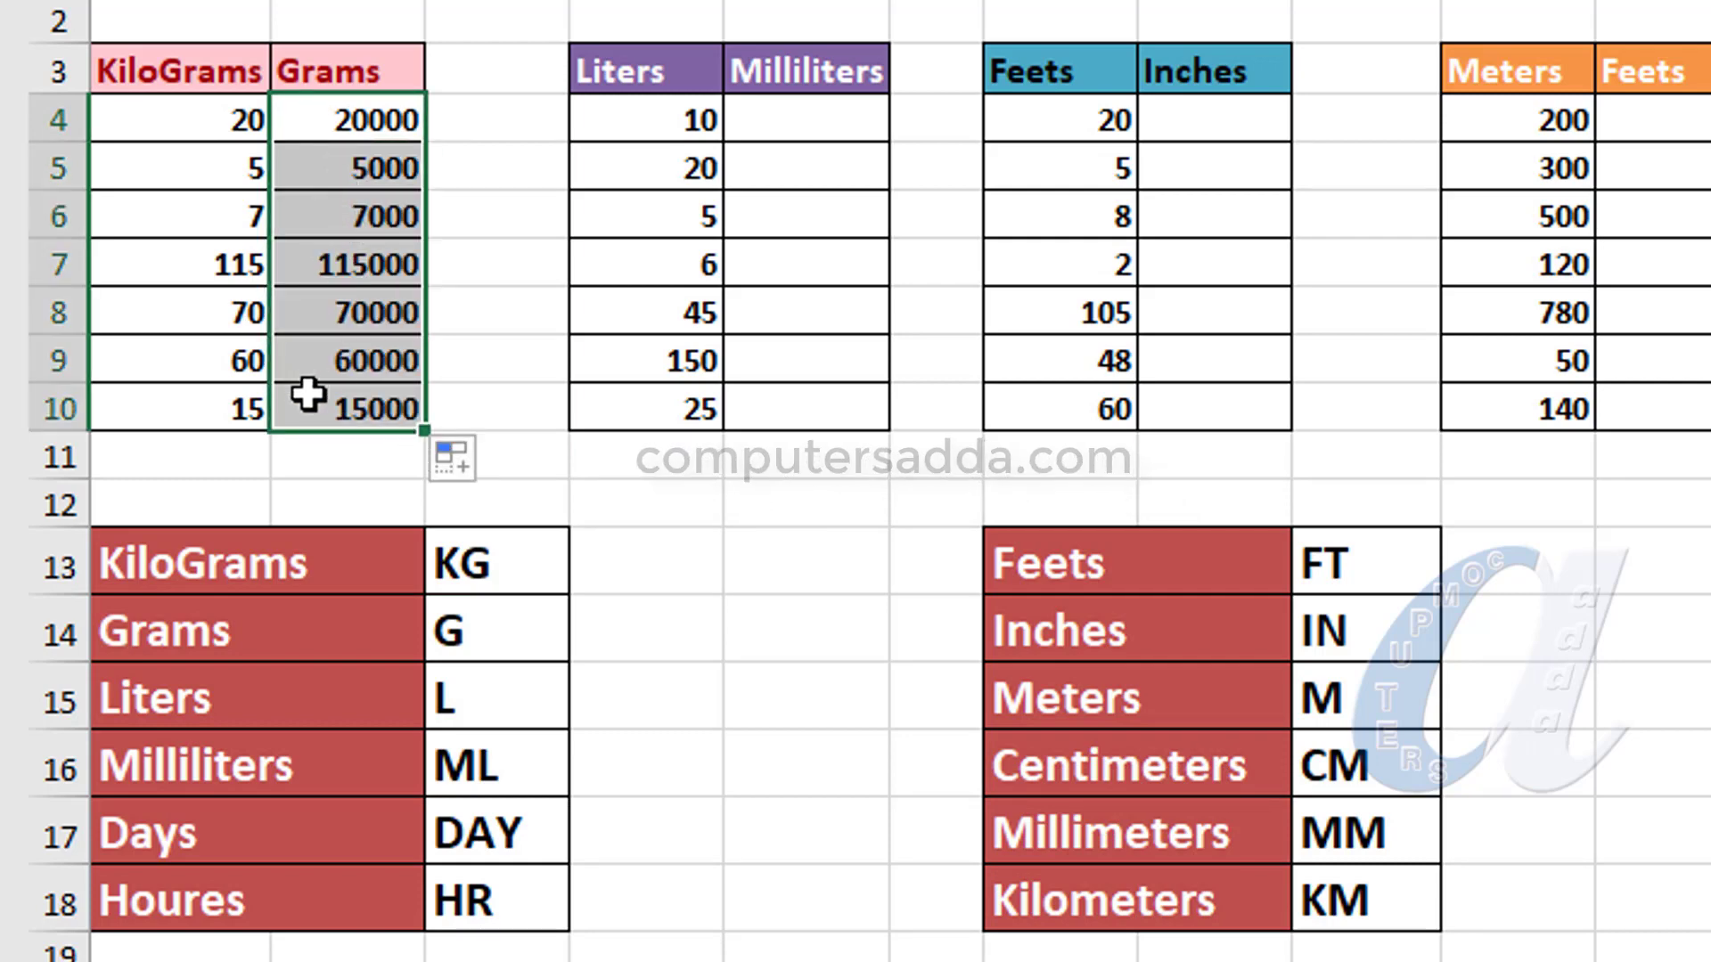
Enter =CONVERT(D4,"l","ml") in E4 and fill it down the Milliliters column to E10.
left_click(806, 117)
type("=")
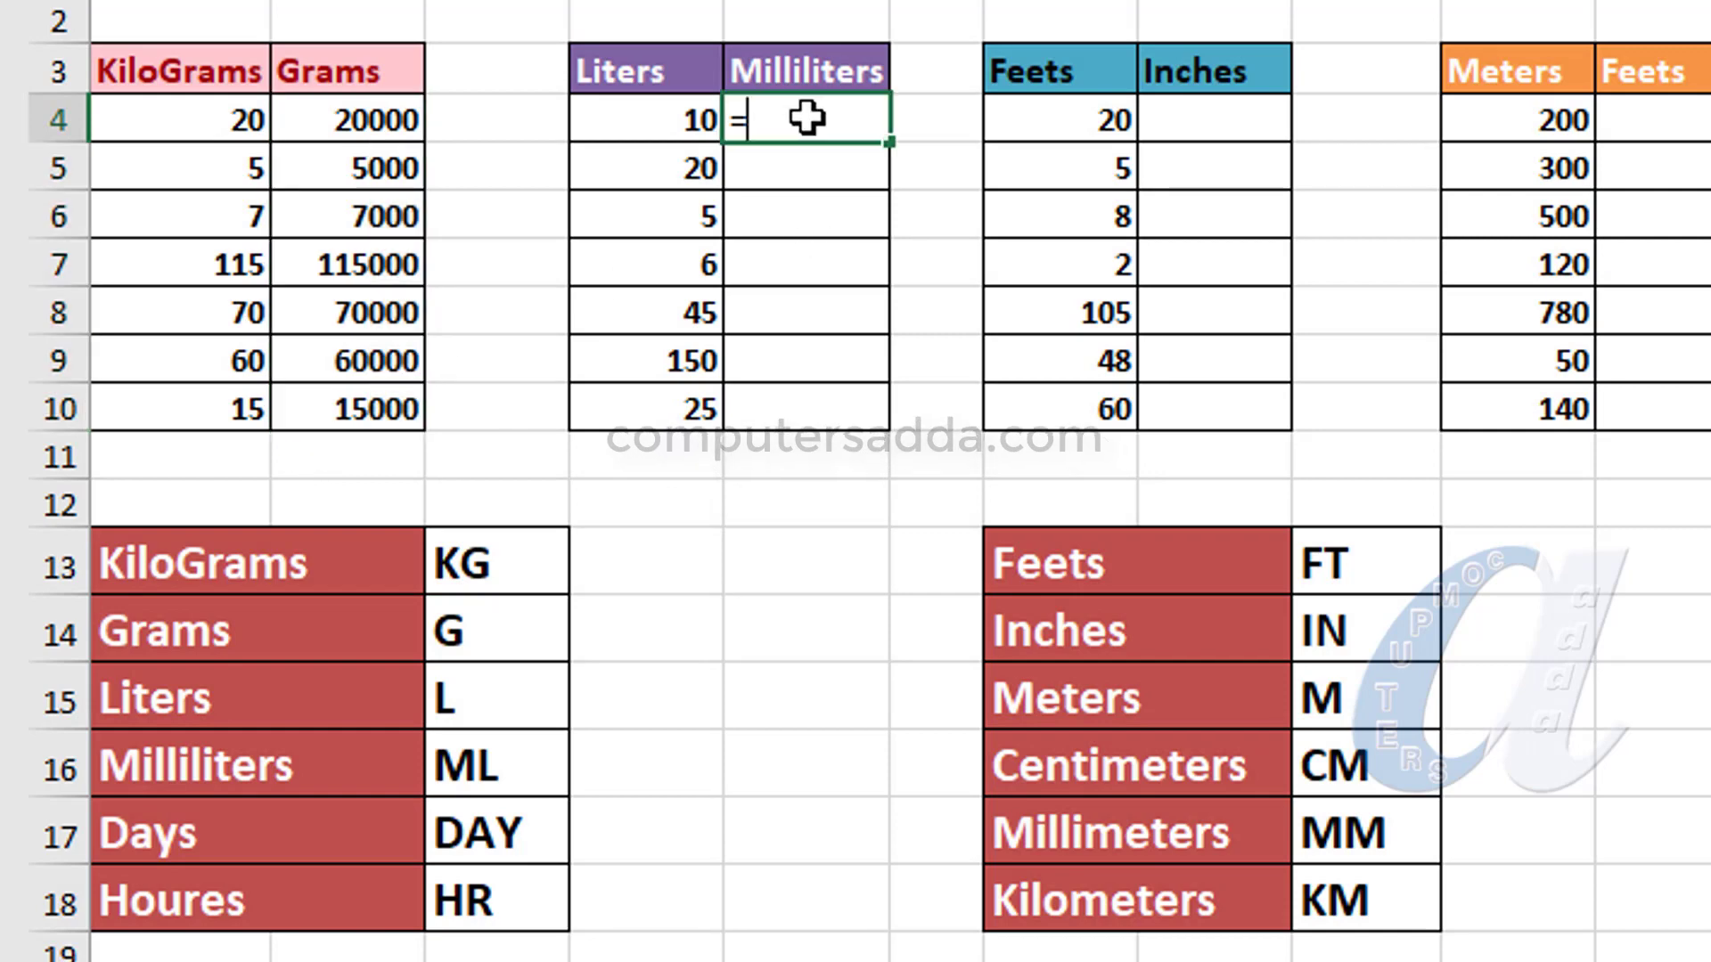
type("conve")
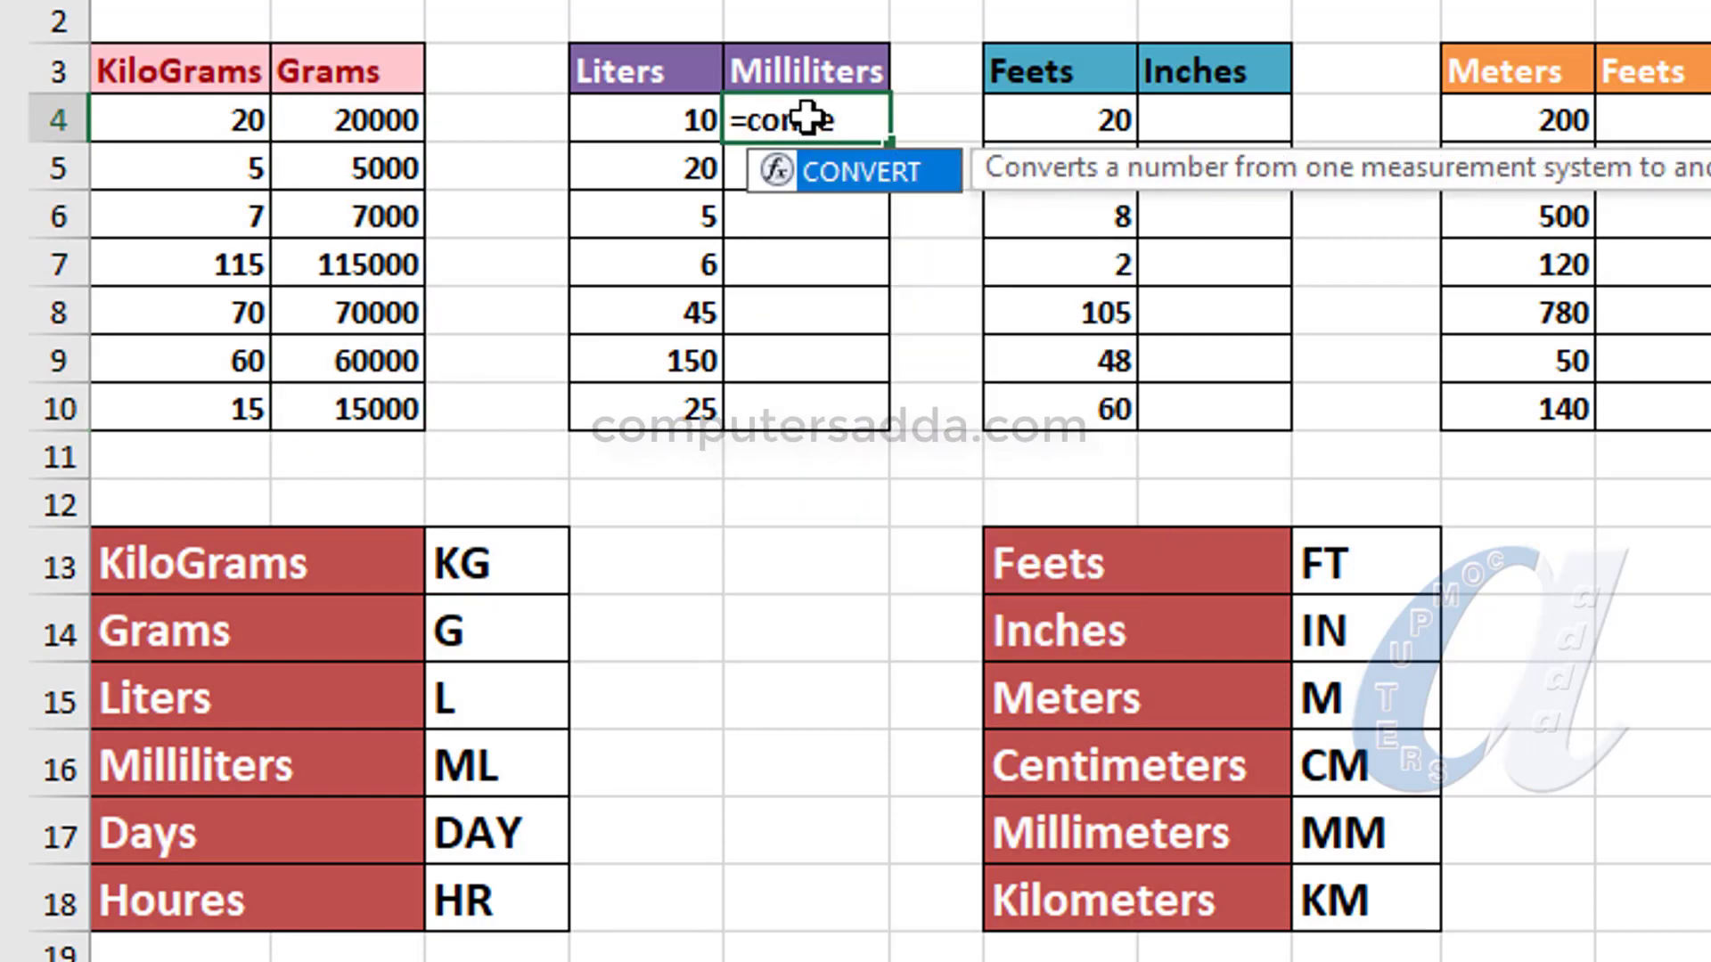
key("Tab")
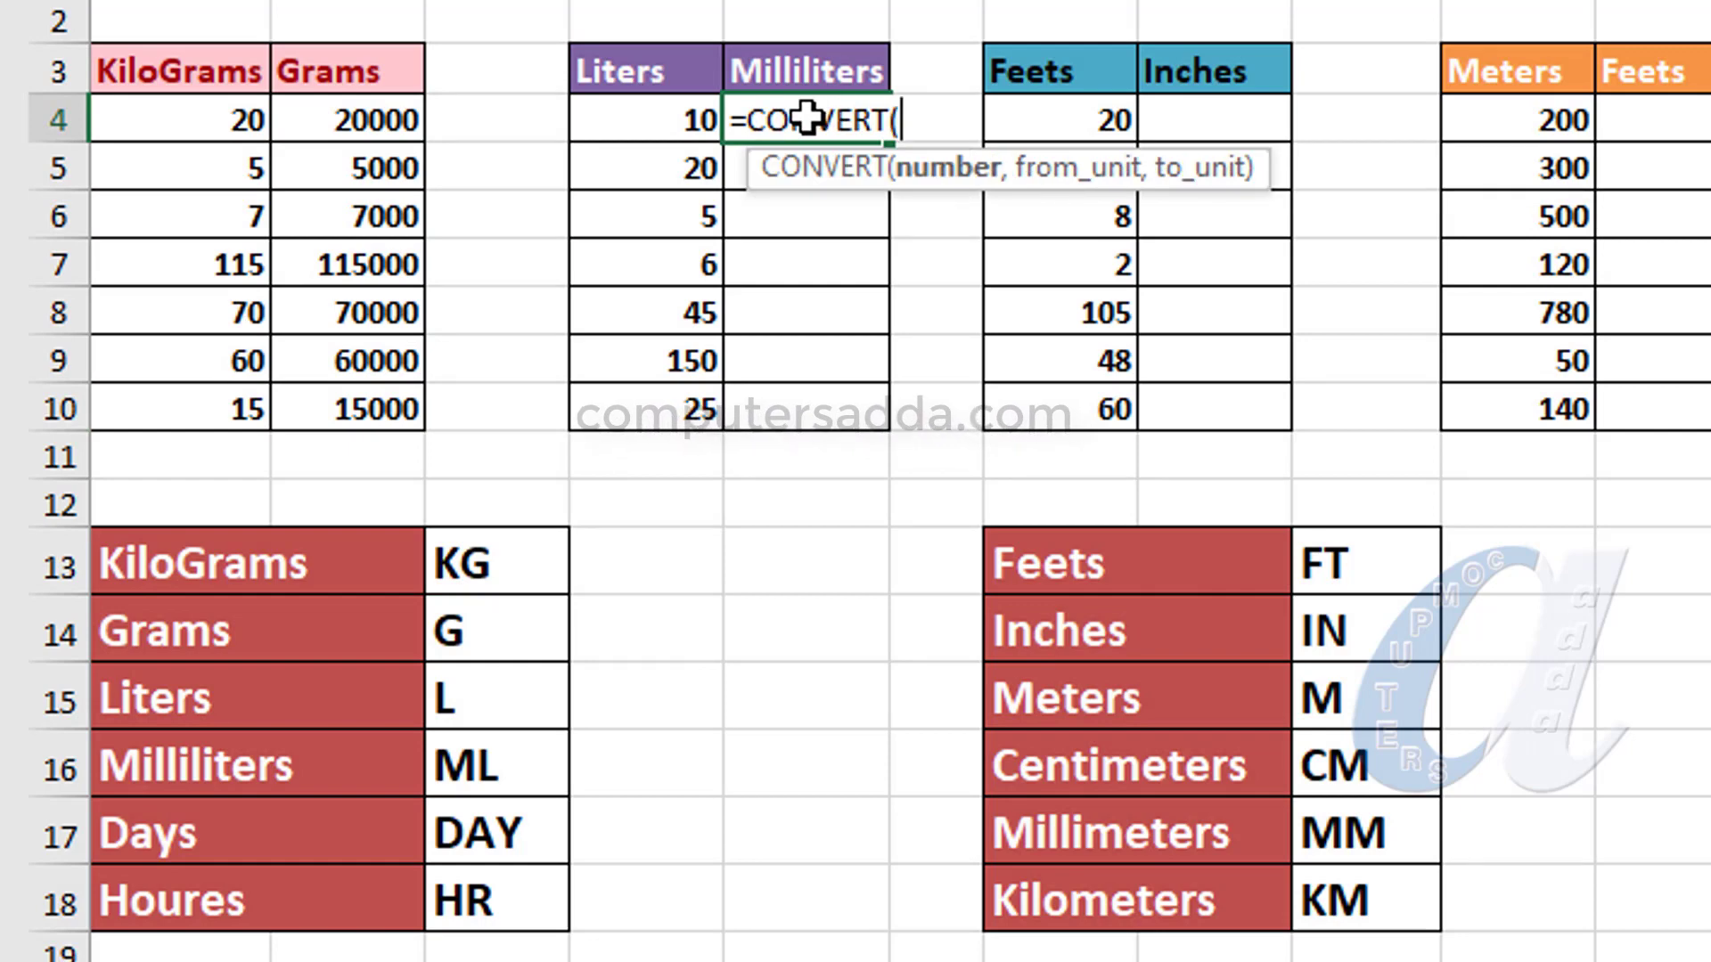
left_click(666, 125)
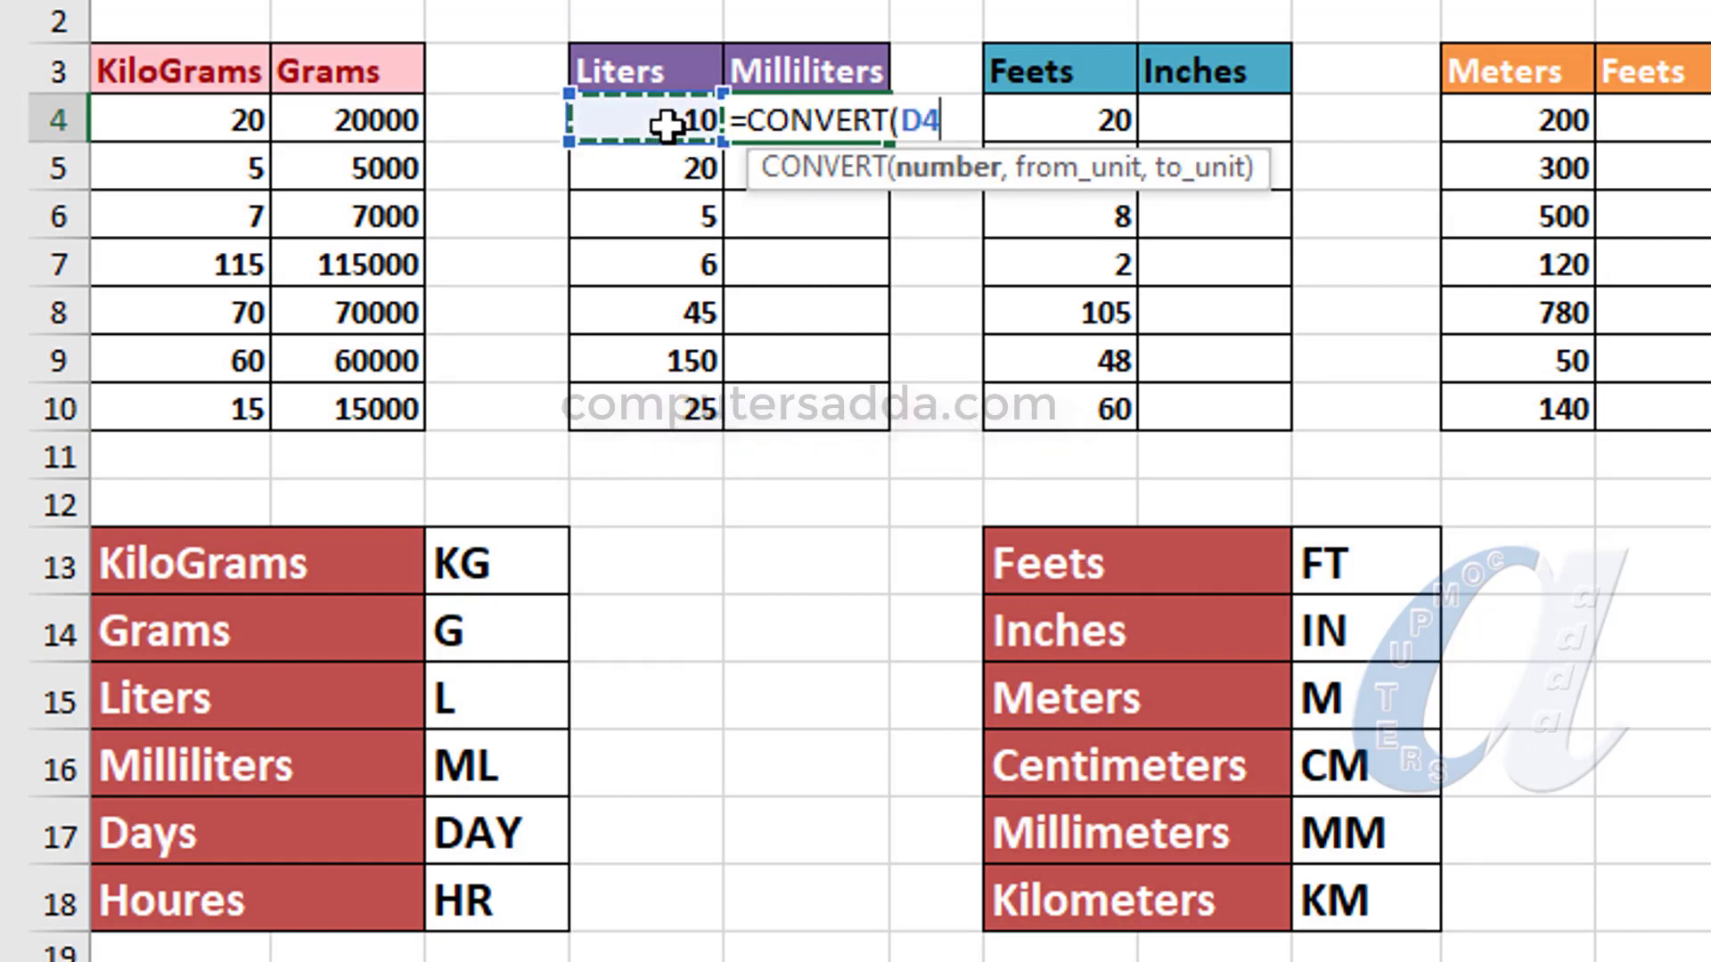
type(",")
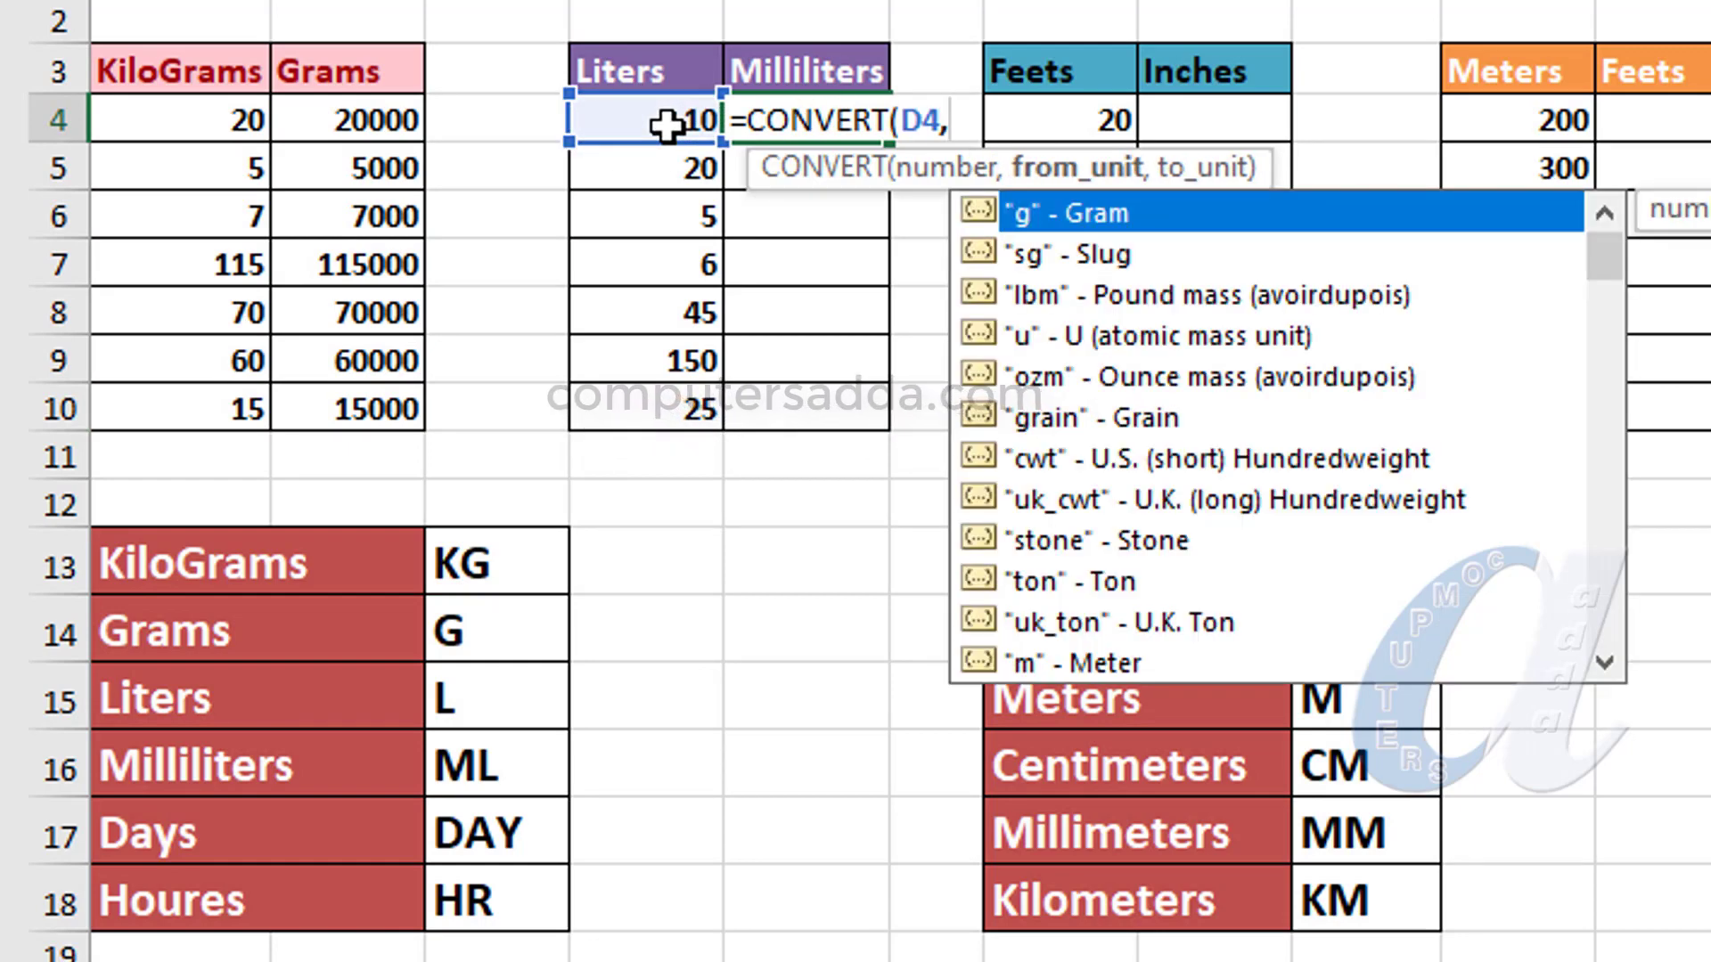
type("\"")
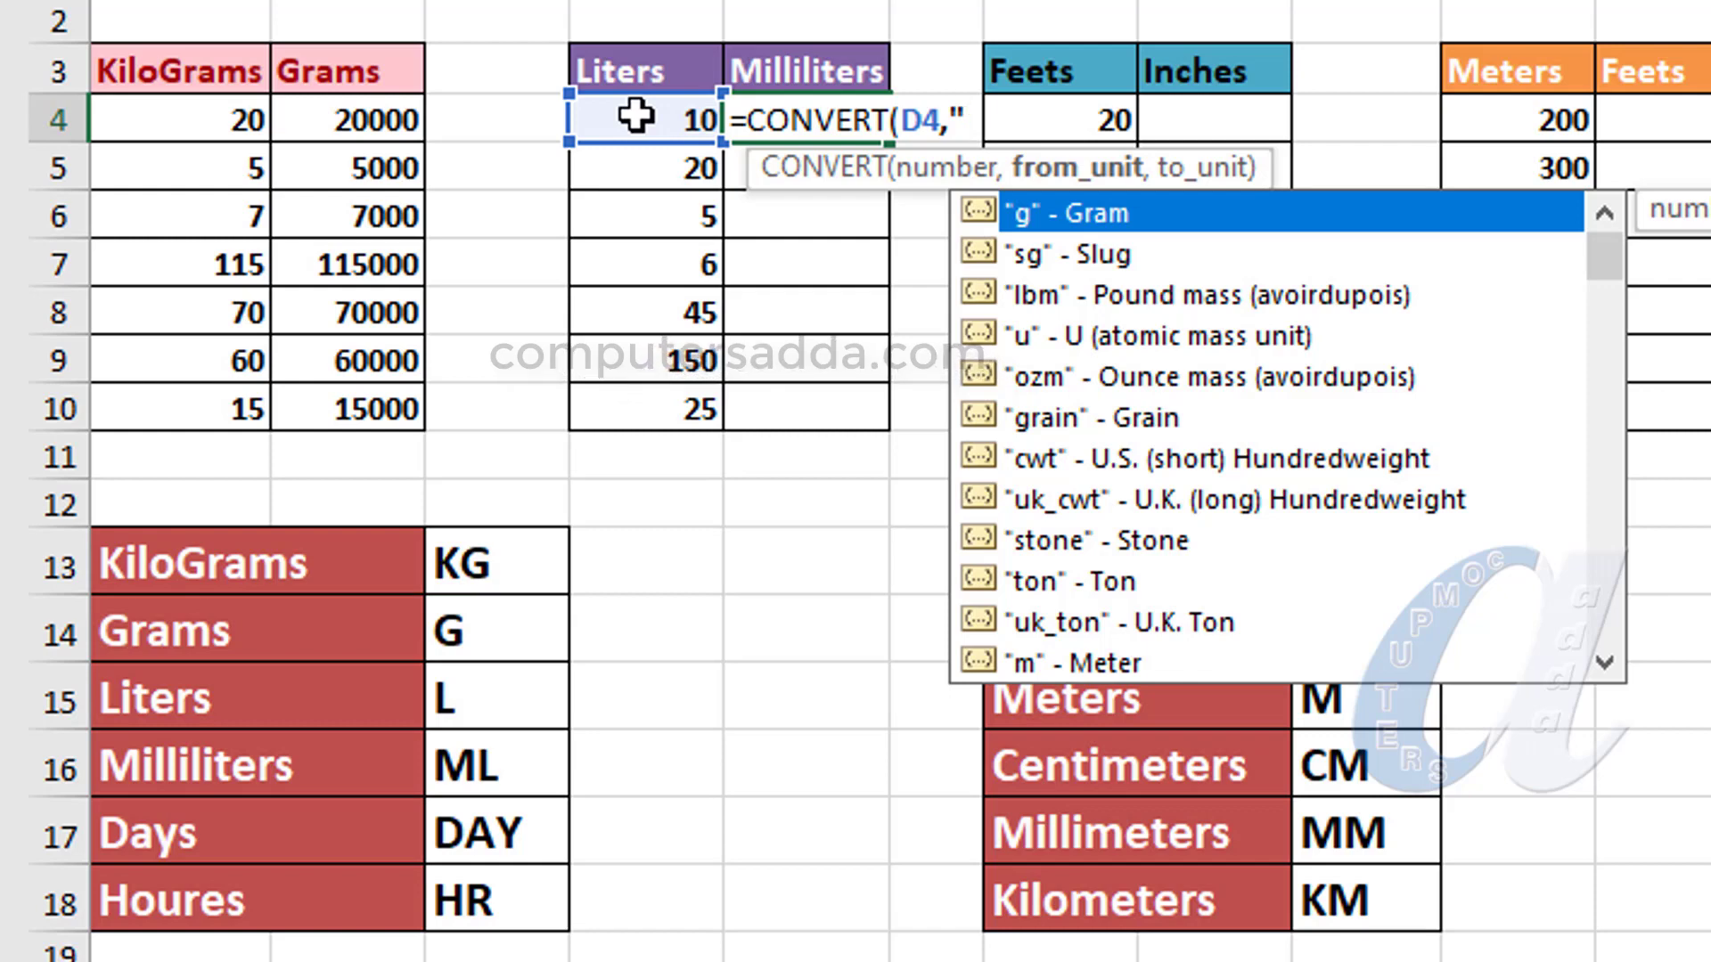
type("l")
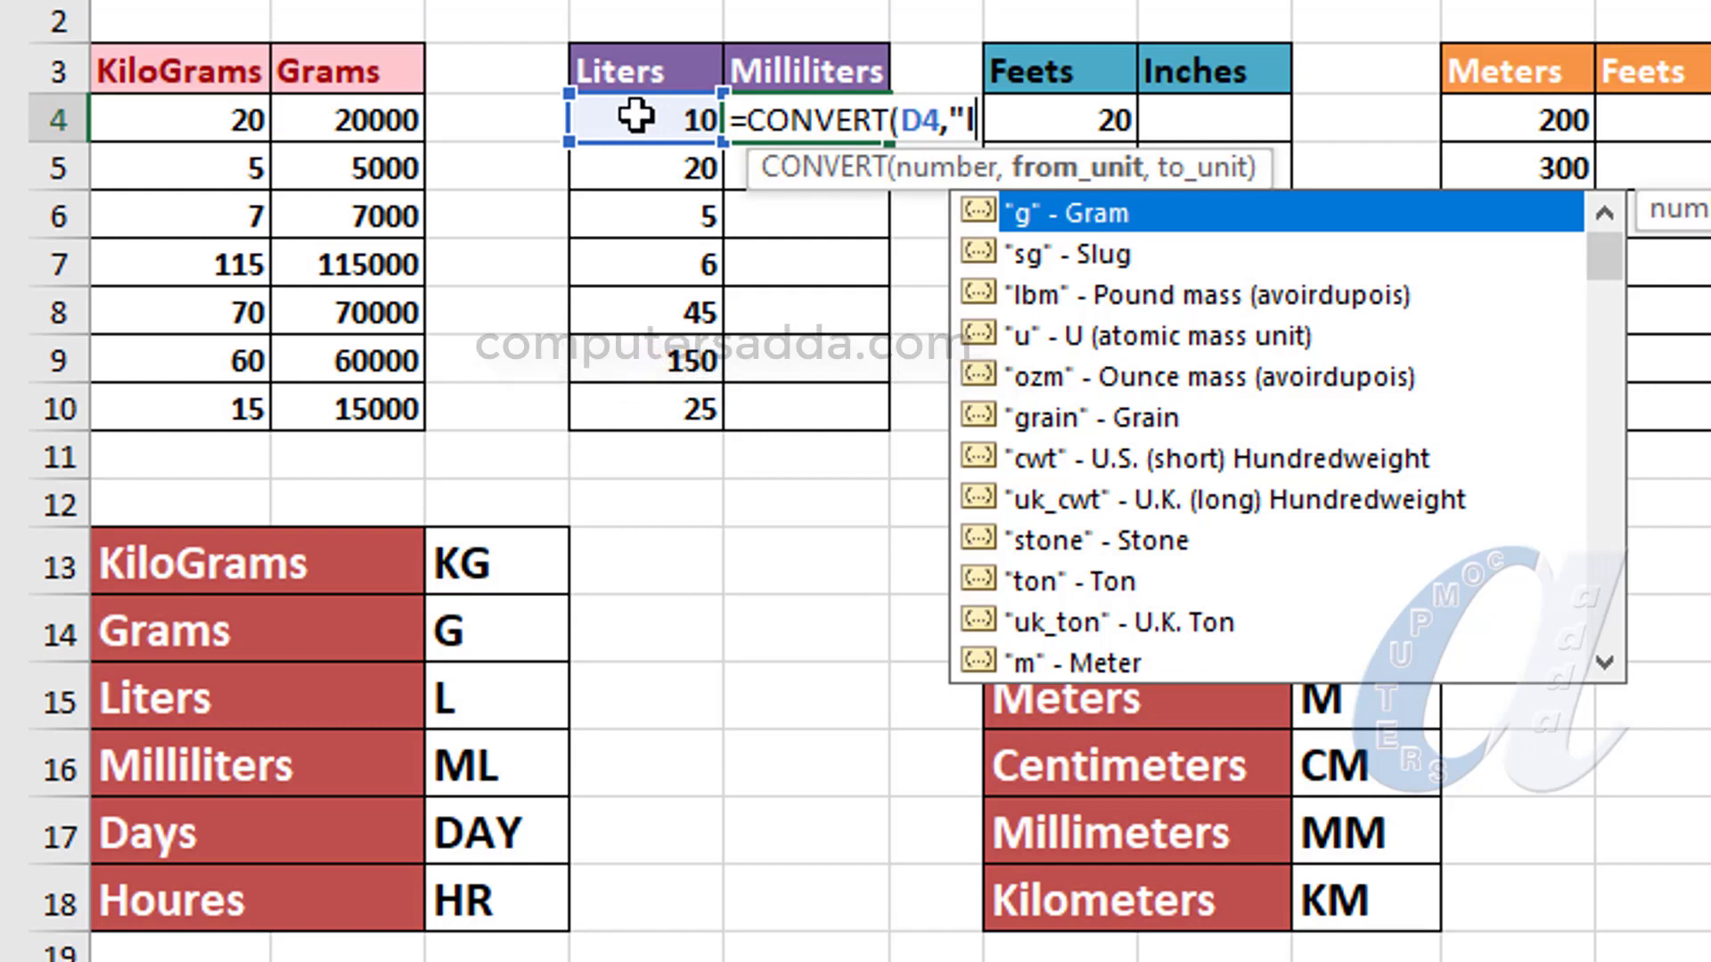
type("\"")
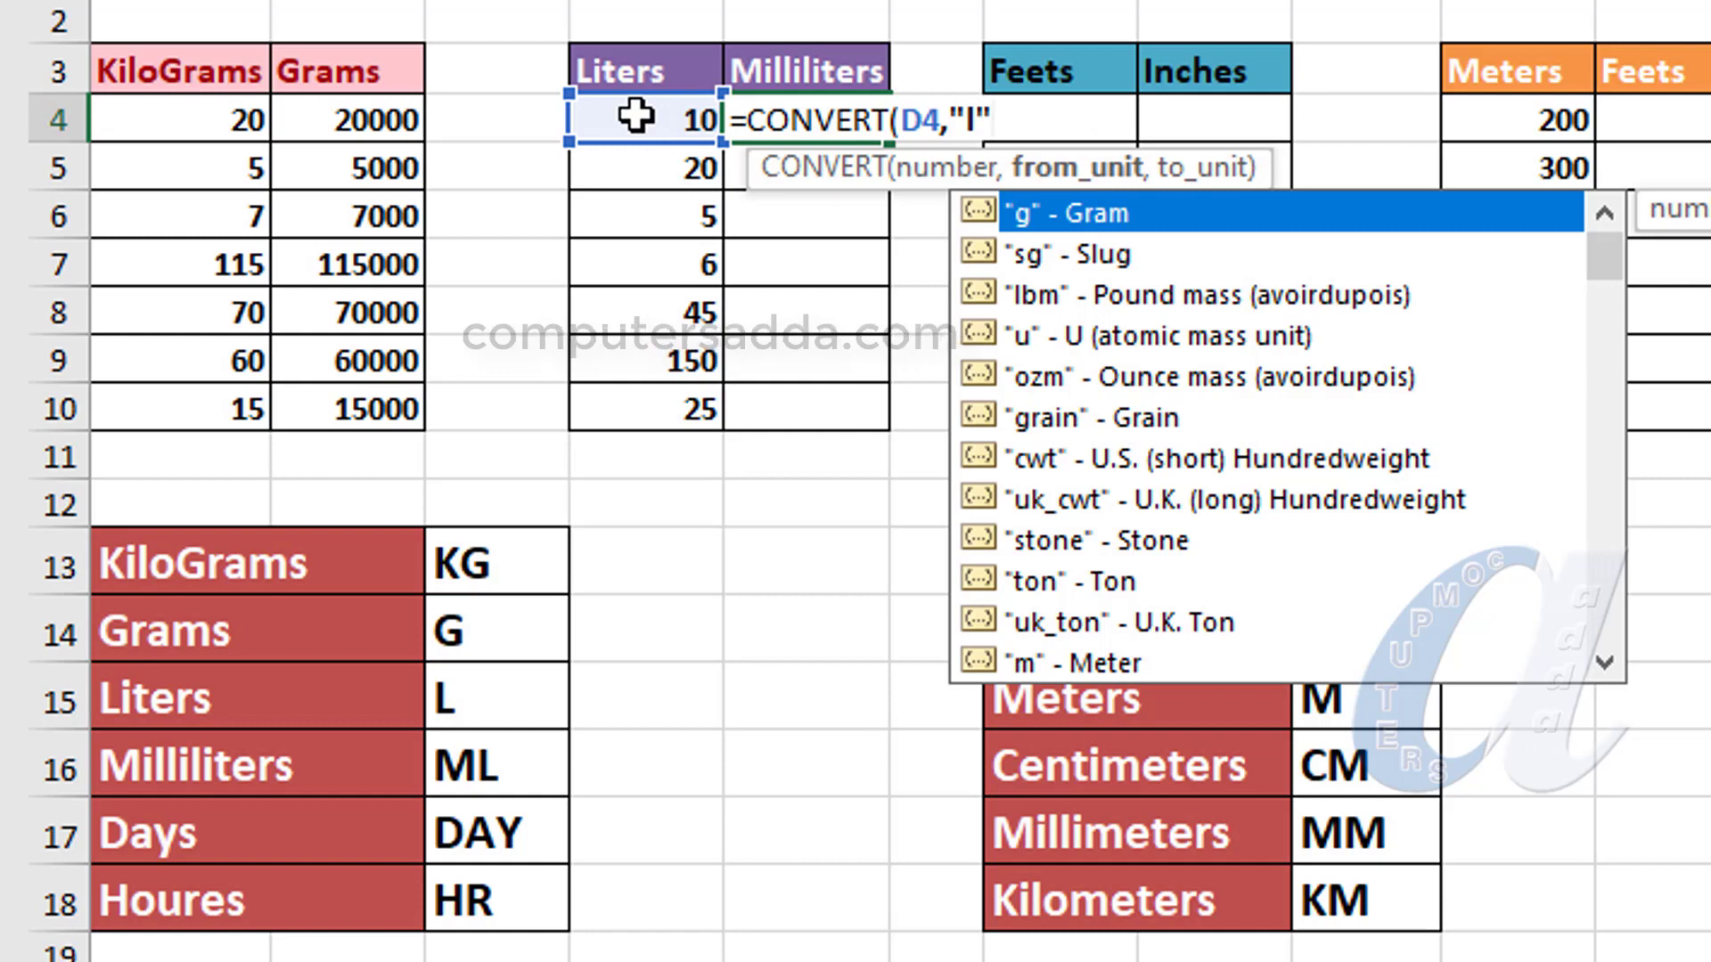
type(",")
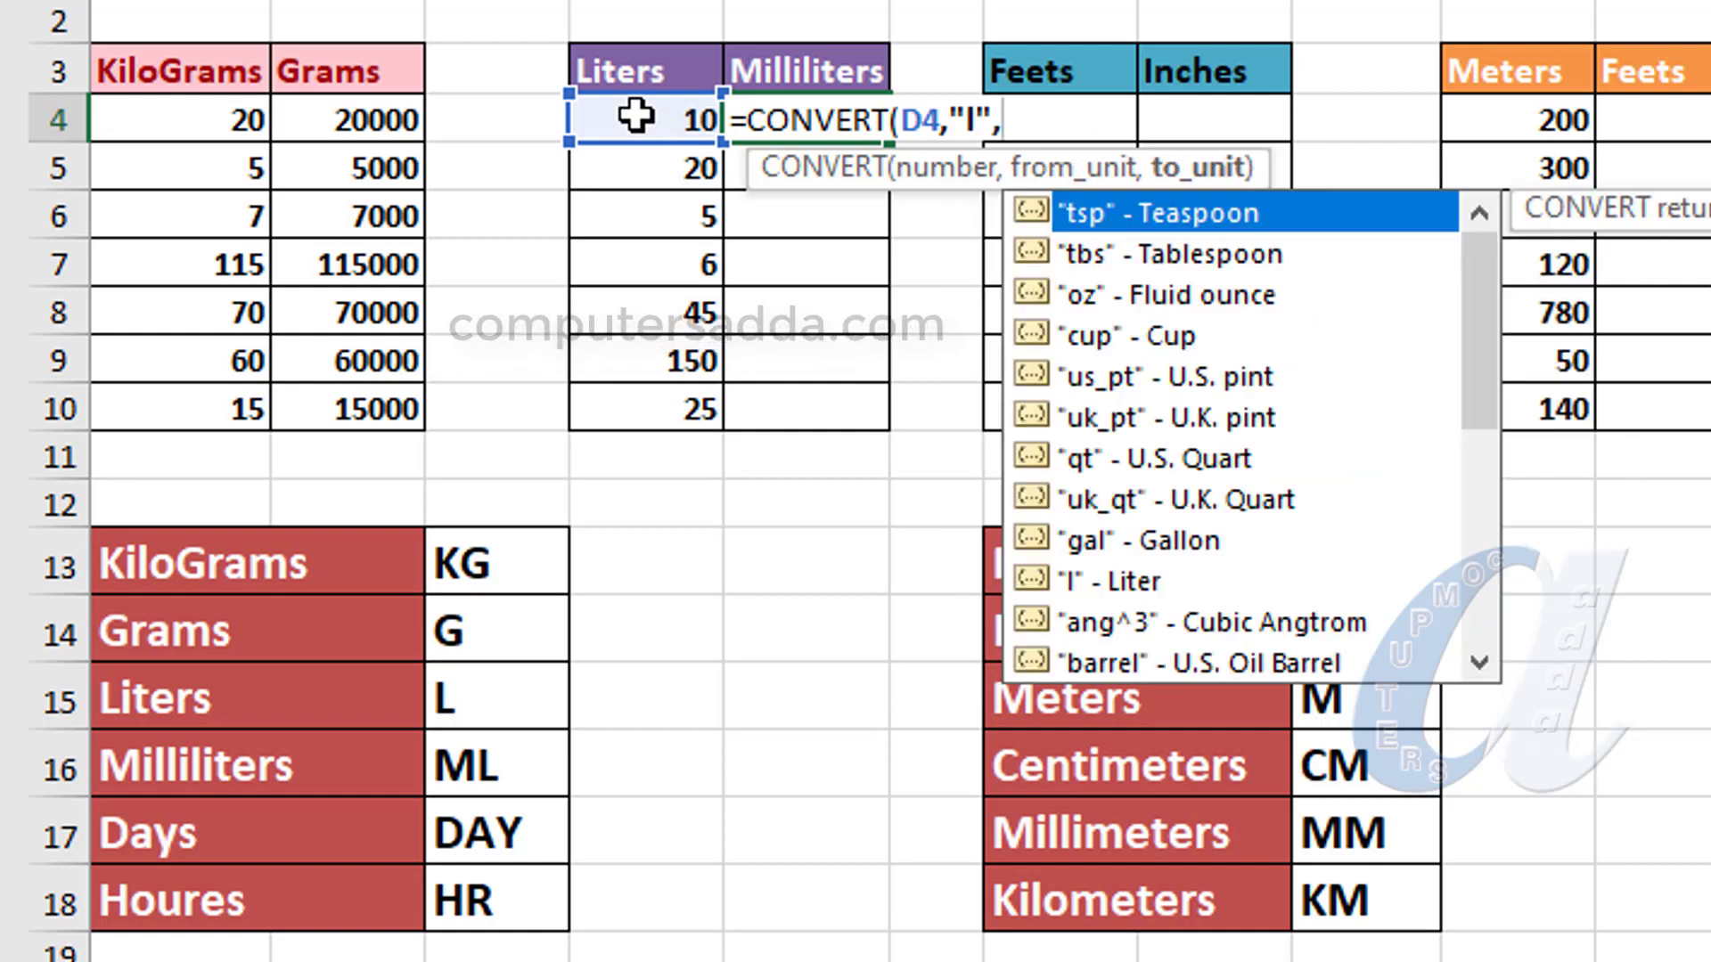
type("\"")
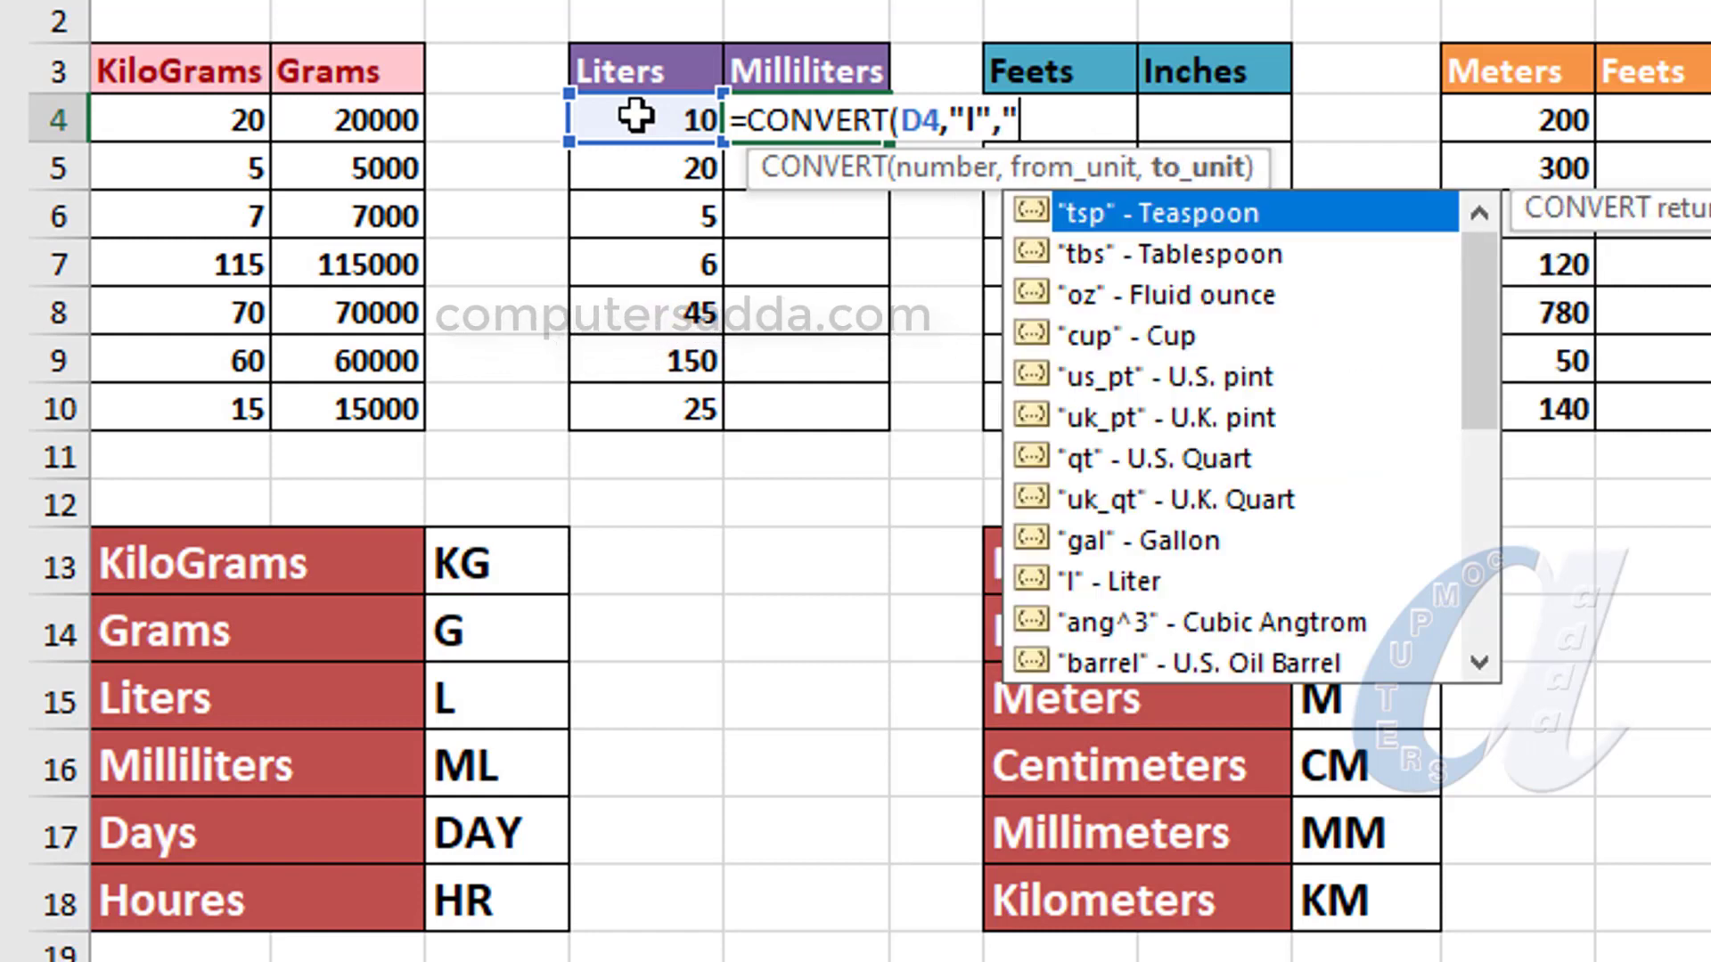
type("ml")
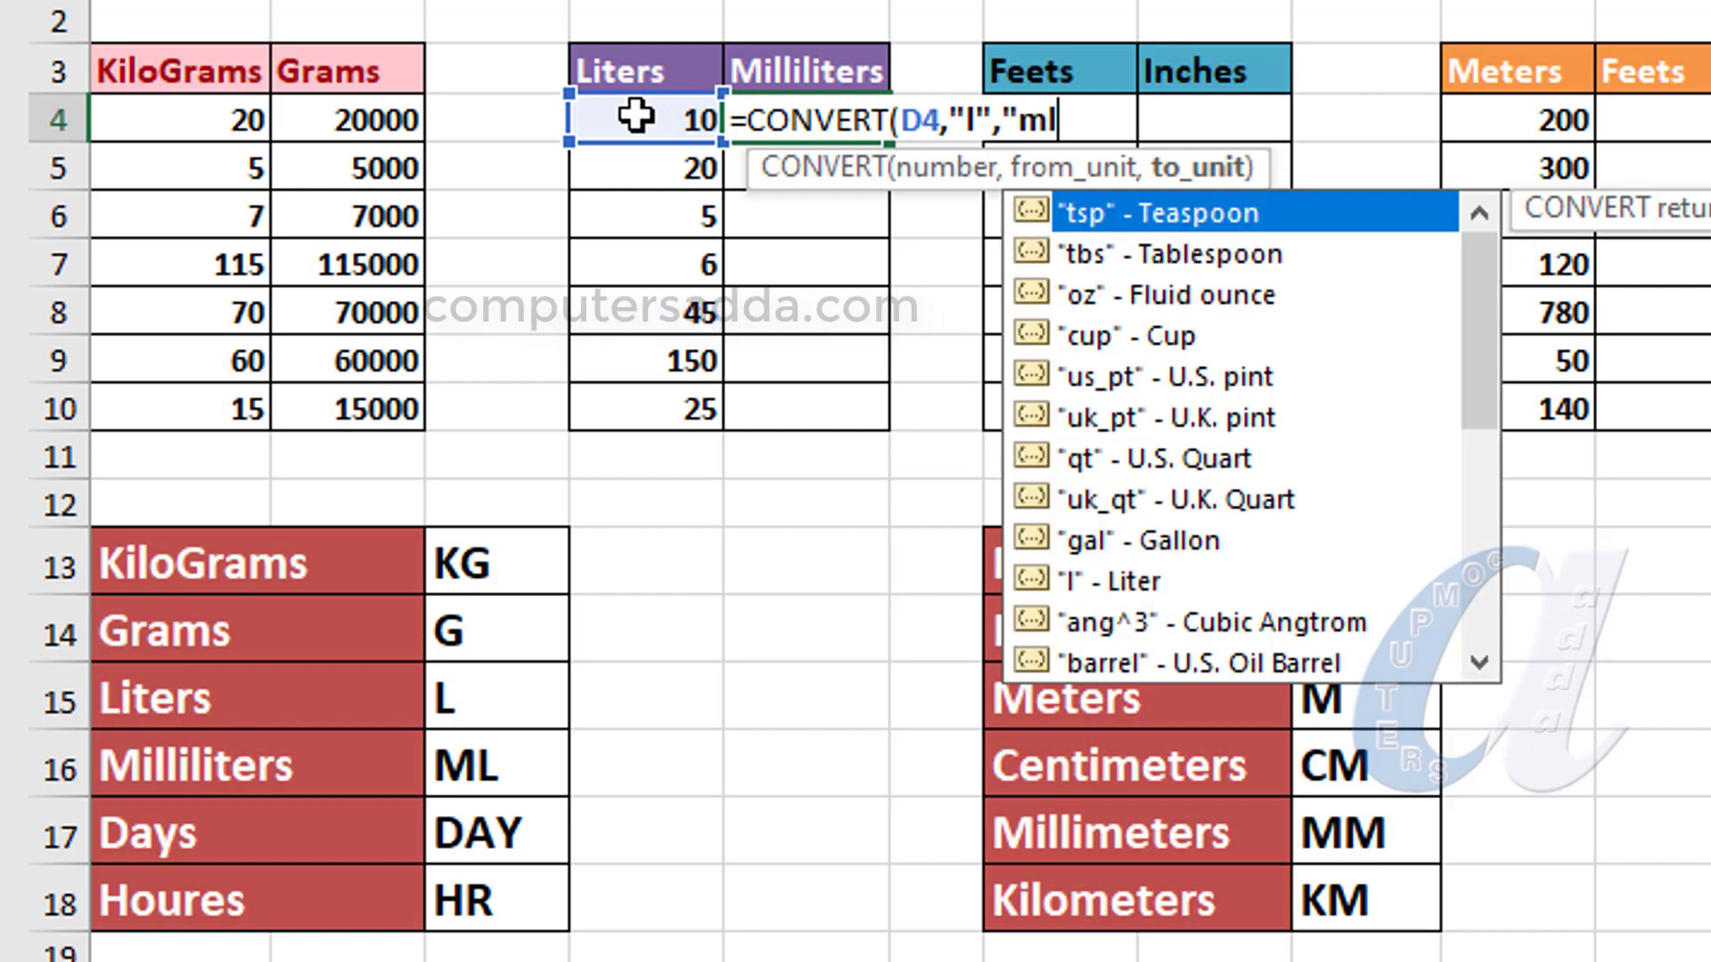
type("\")")
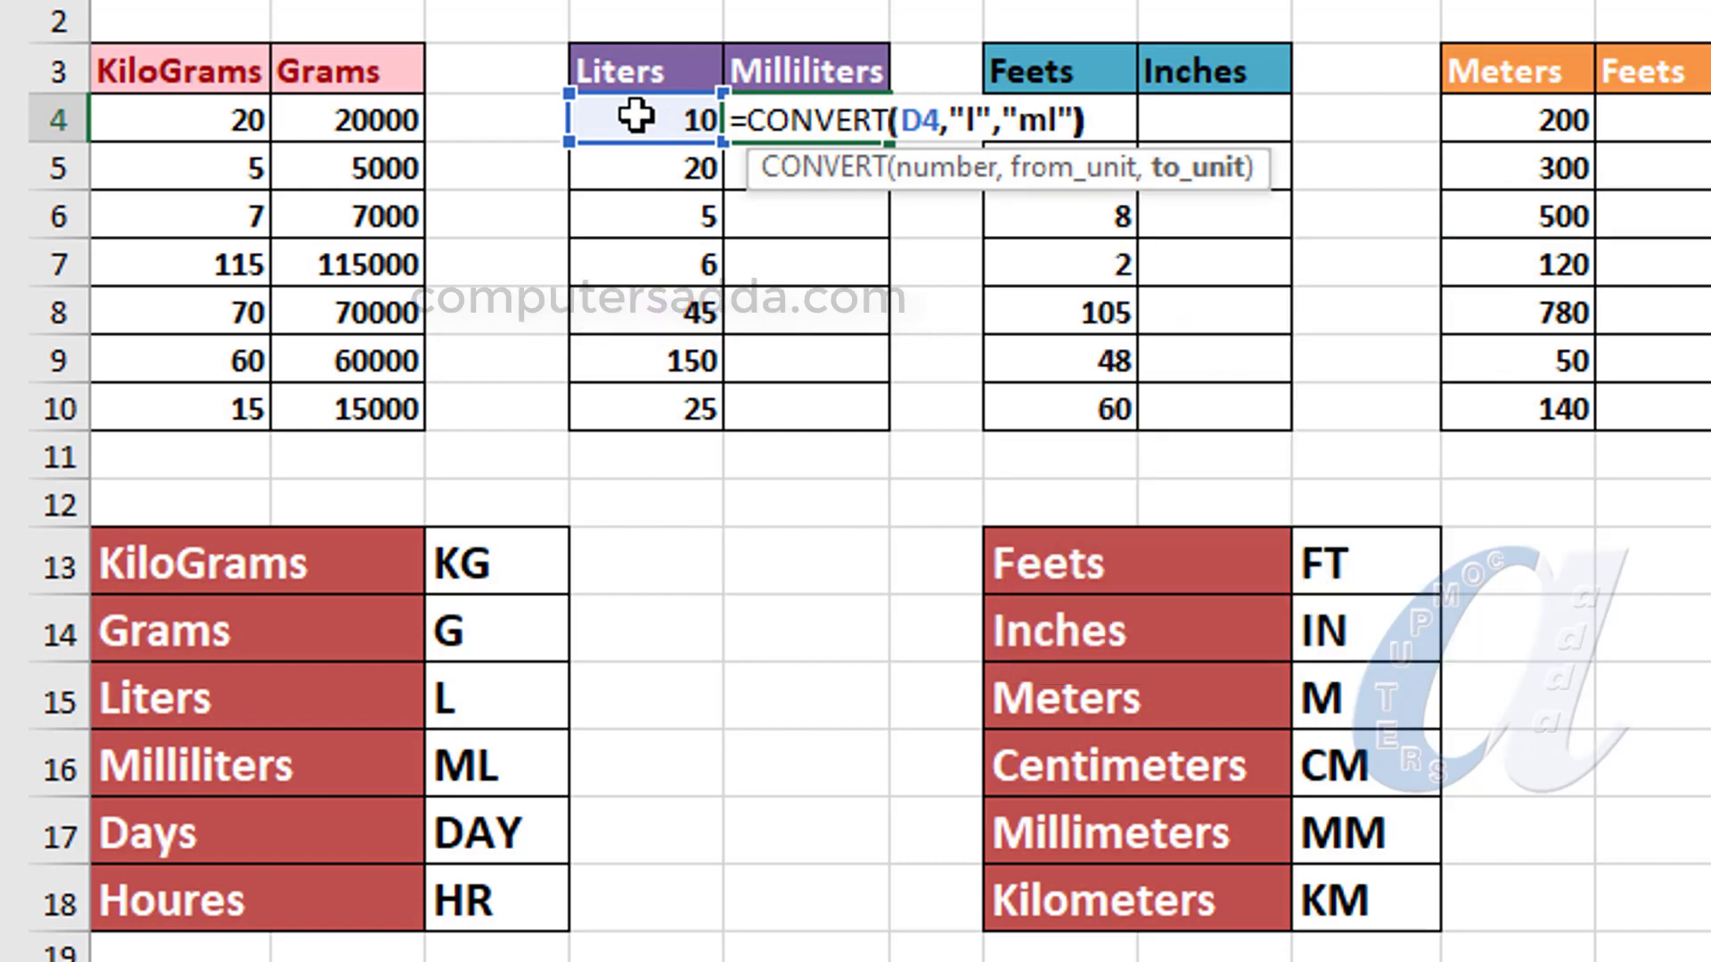
key("Return")
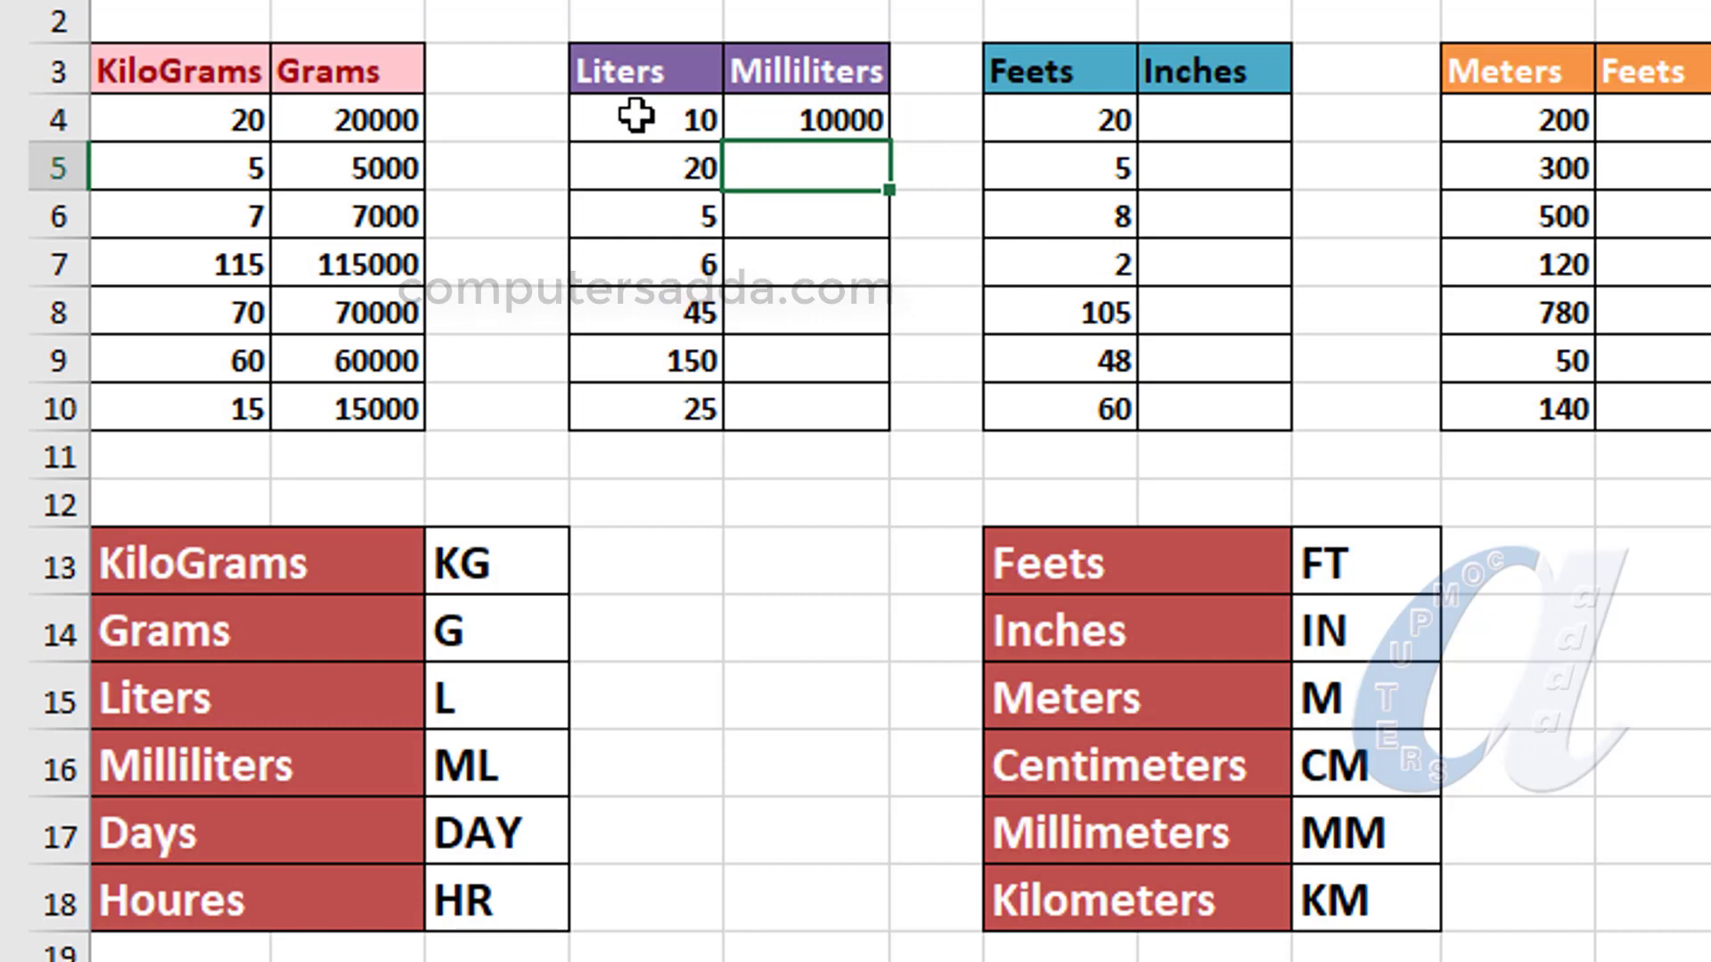
left_click(838, 120)
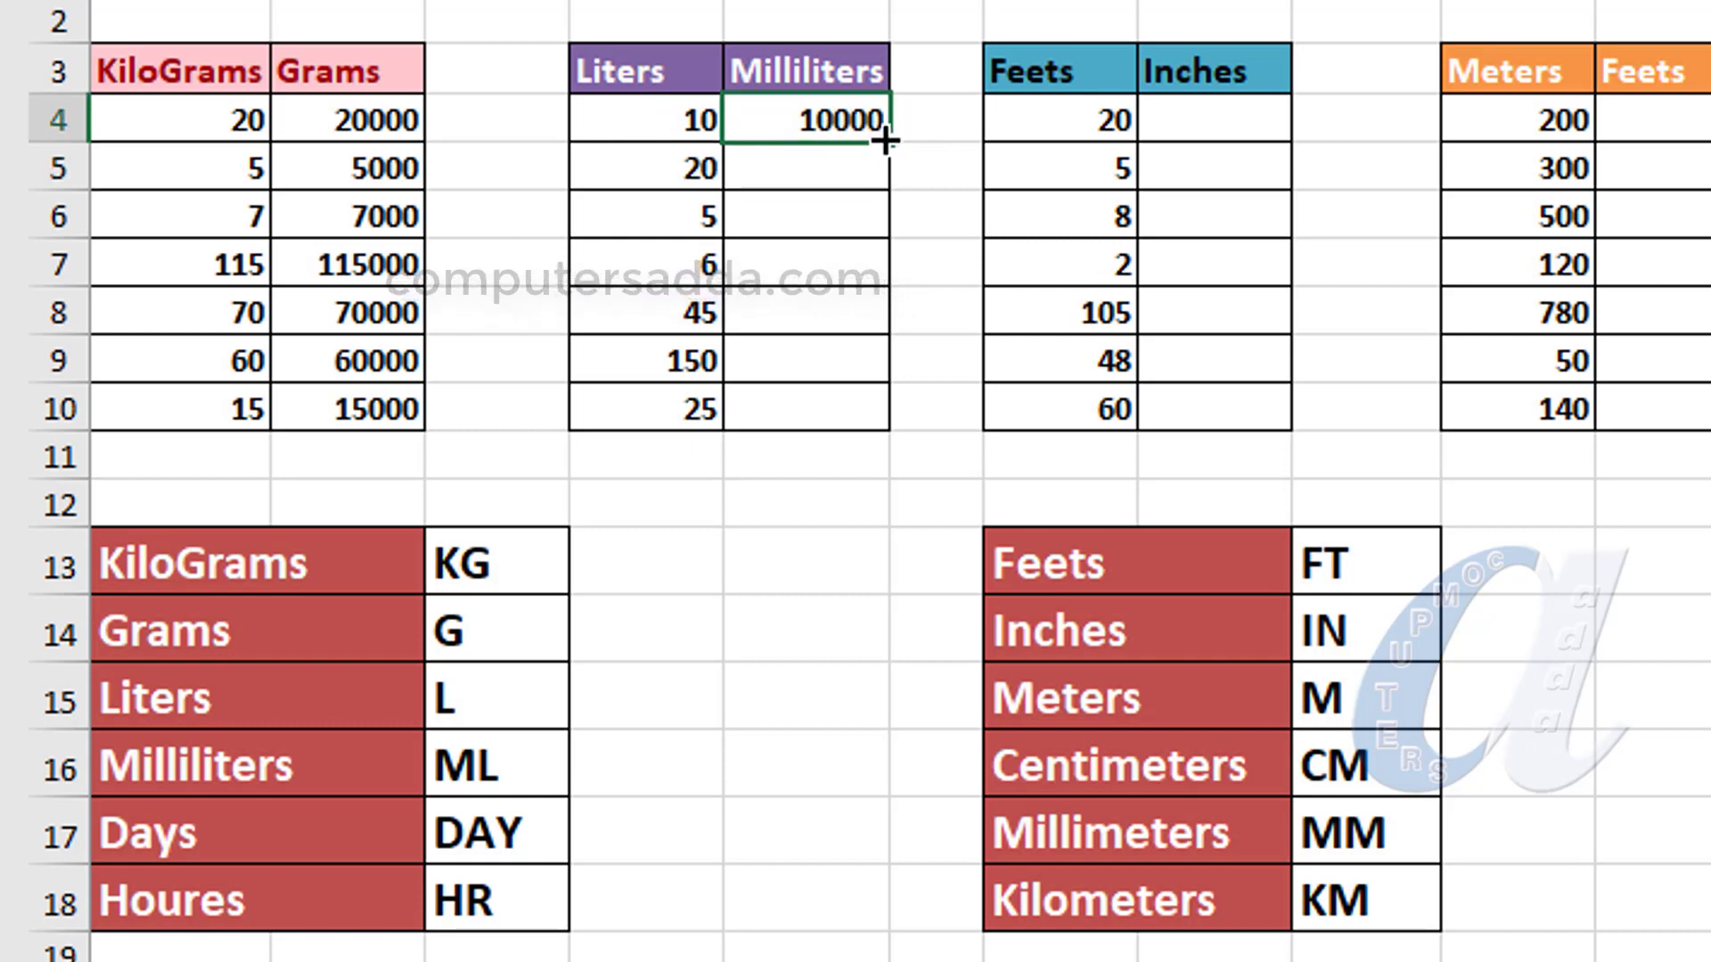
double_click(886, 140)
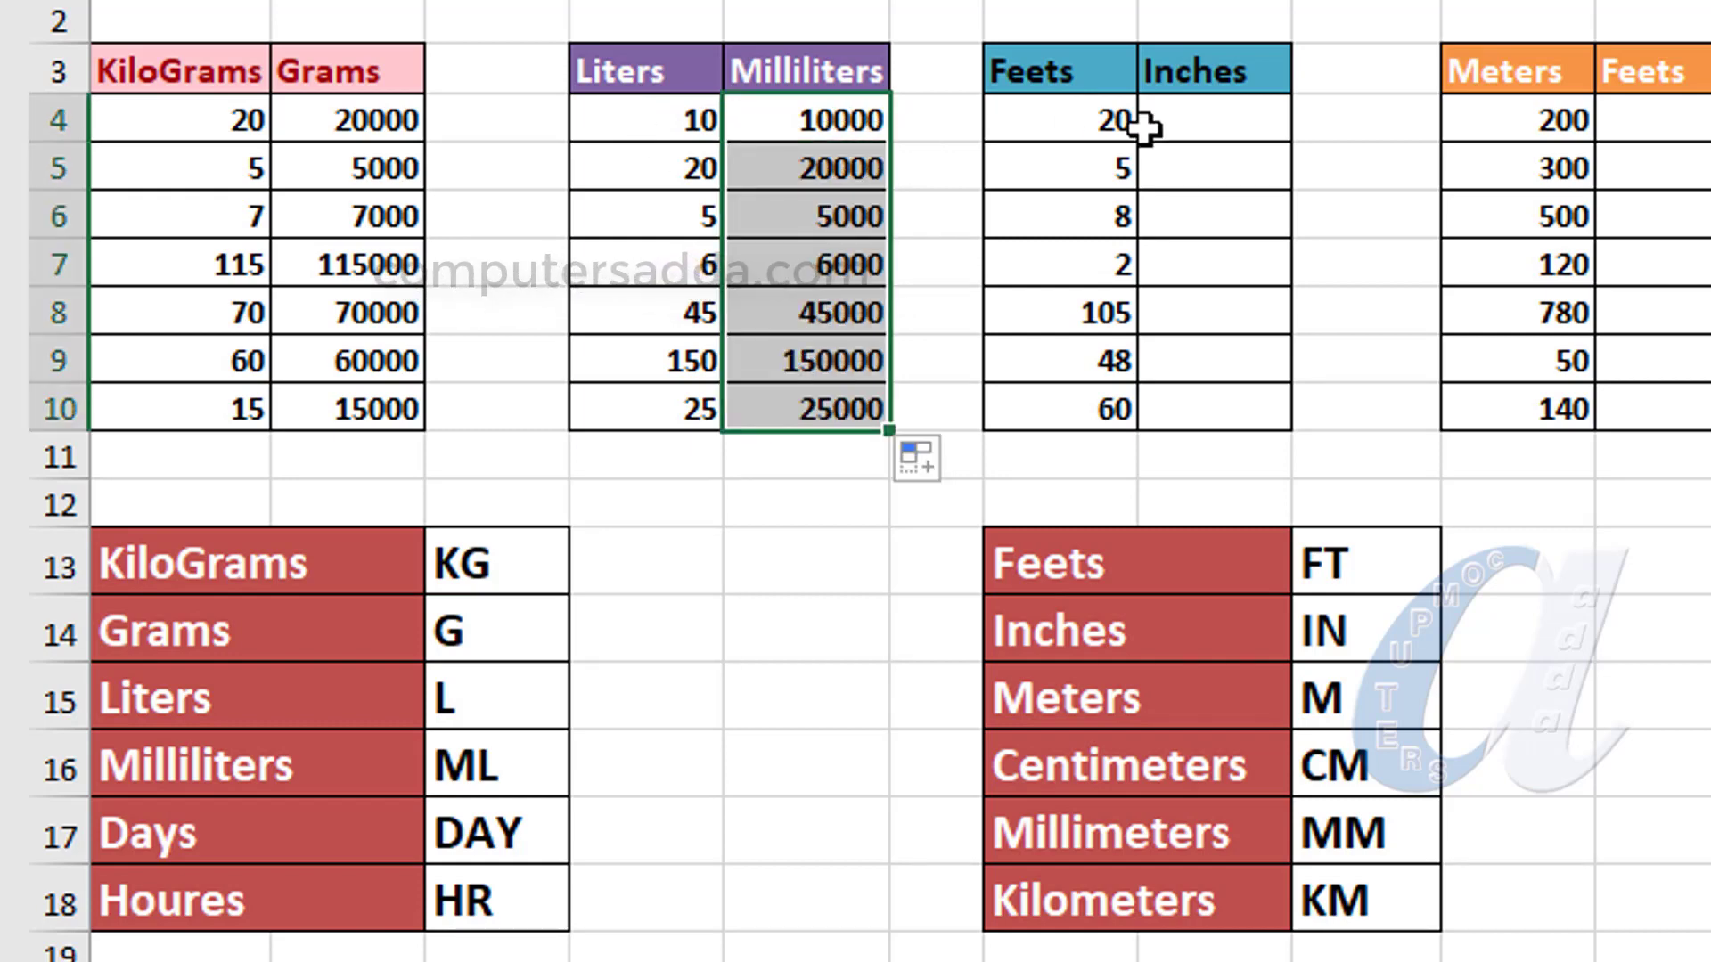
Enter =CONVERT(G4,"ft","in") in H4 and fill it down the Inches column, 240 through 720.
left_click(1198, 122)
type("=")
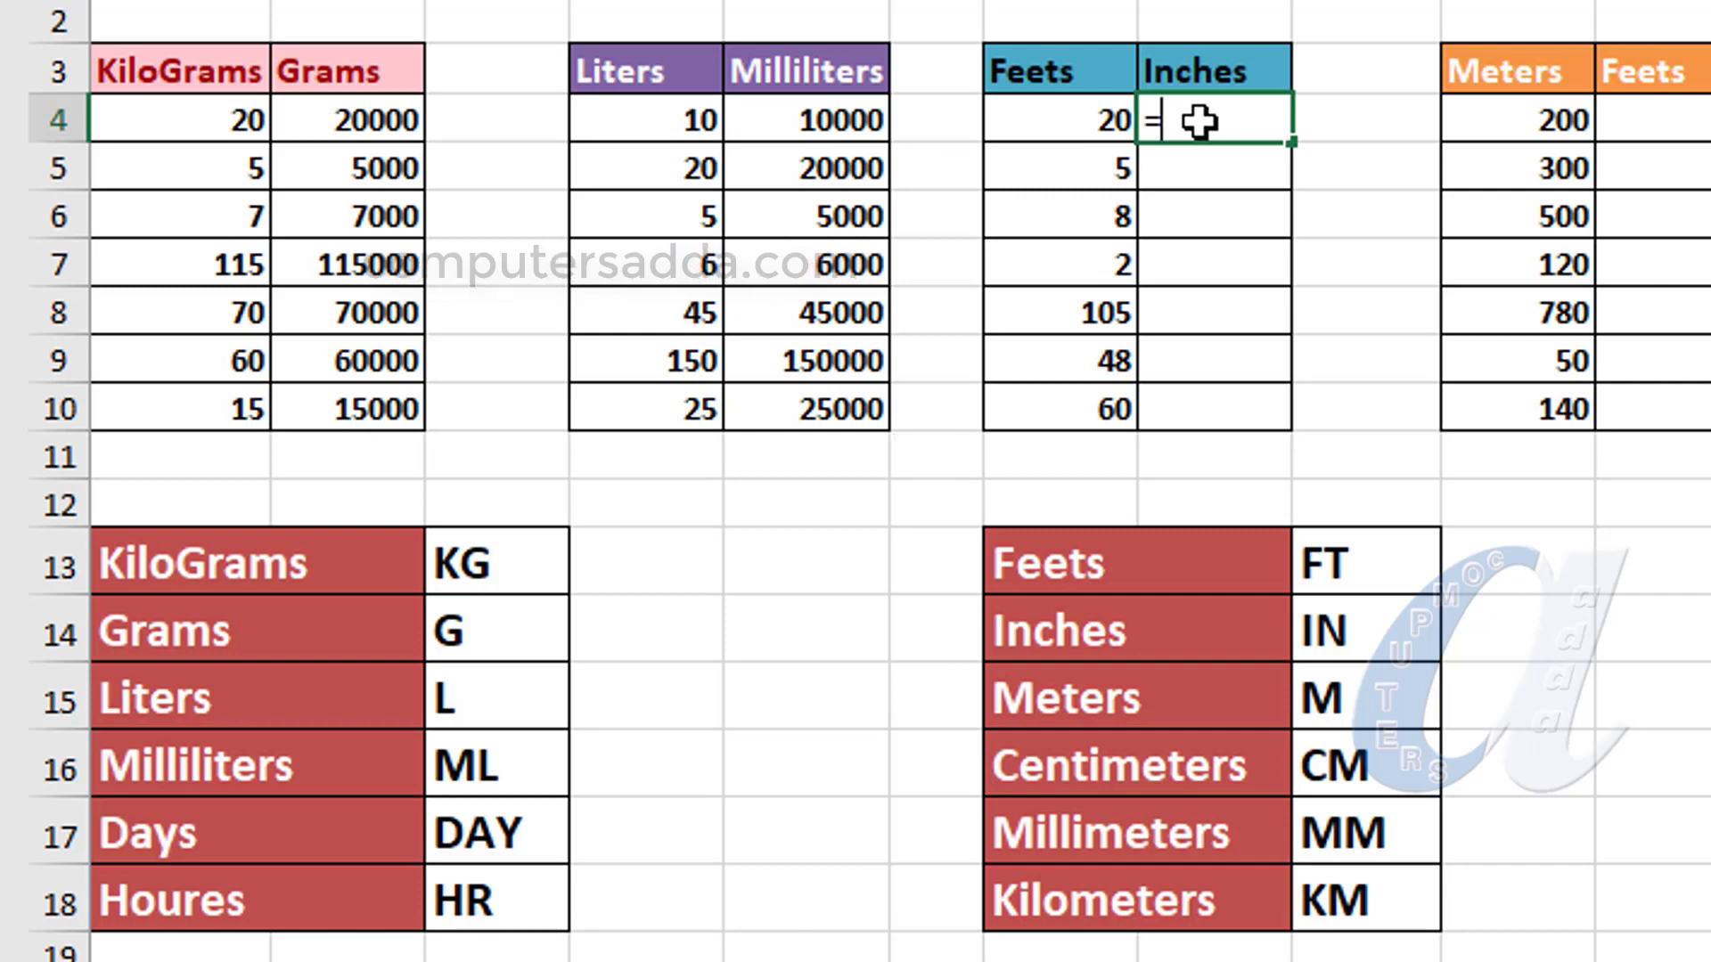
type("conve")
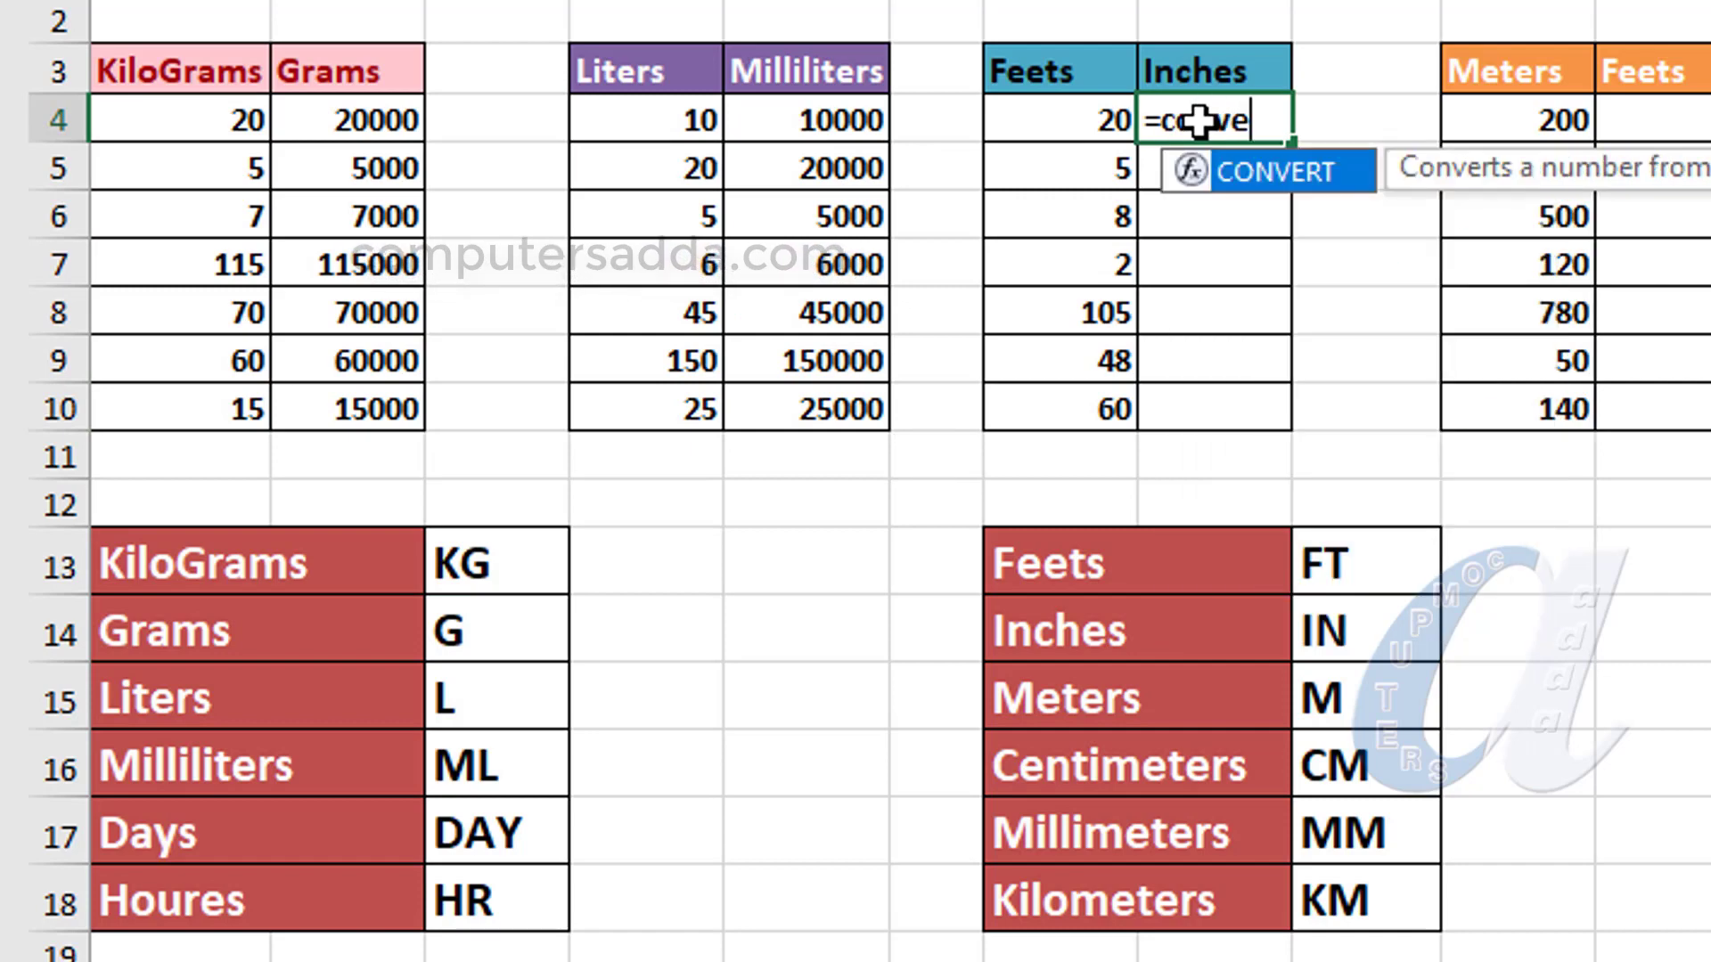
key("Tab")
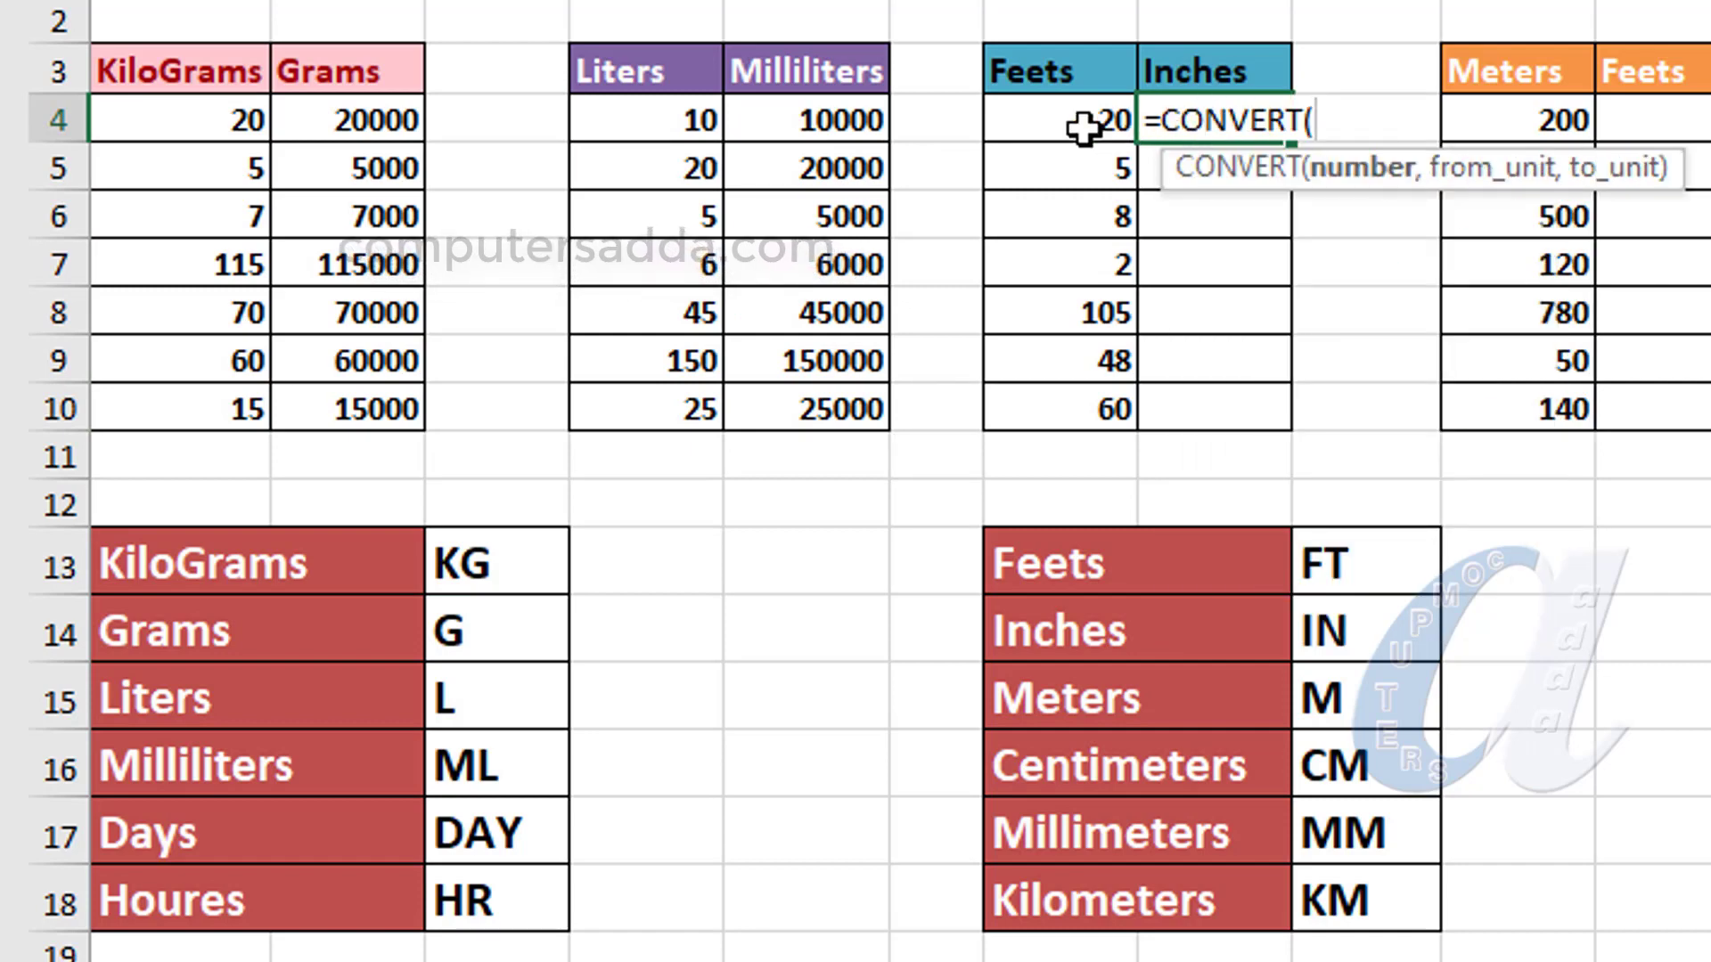
left_click(1084, 128)
type(",\"f")
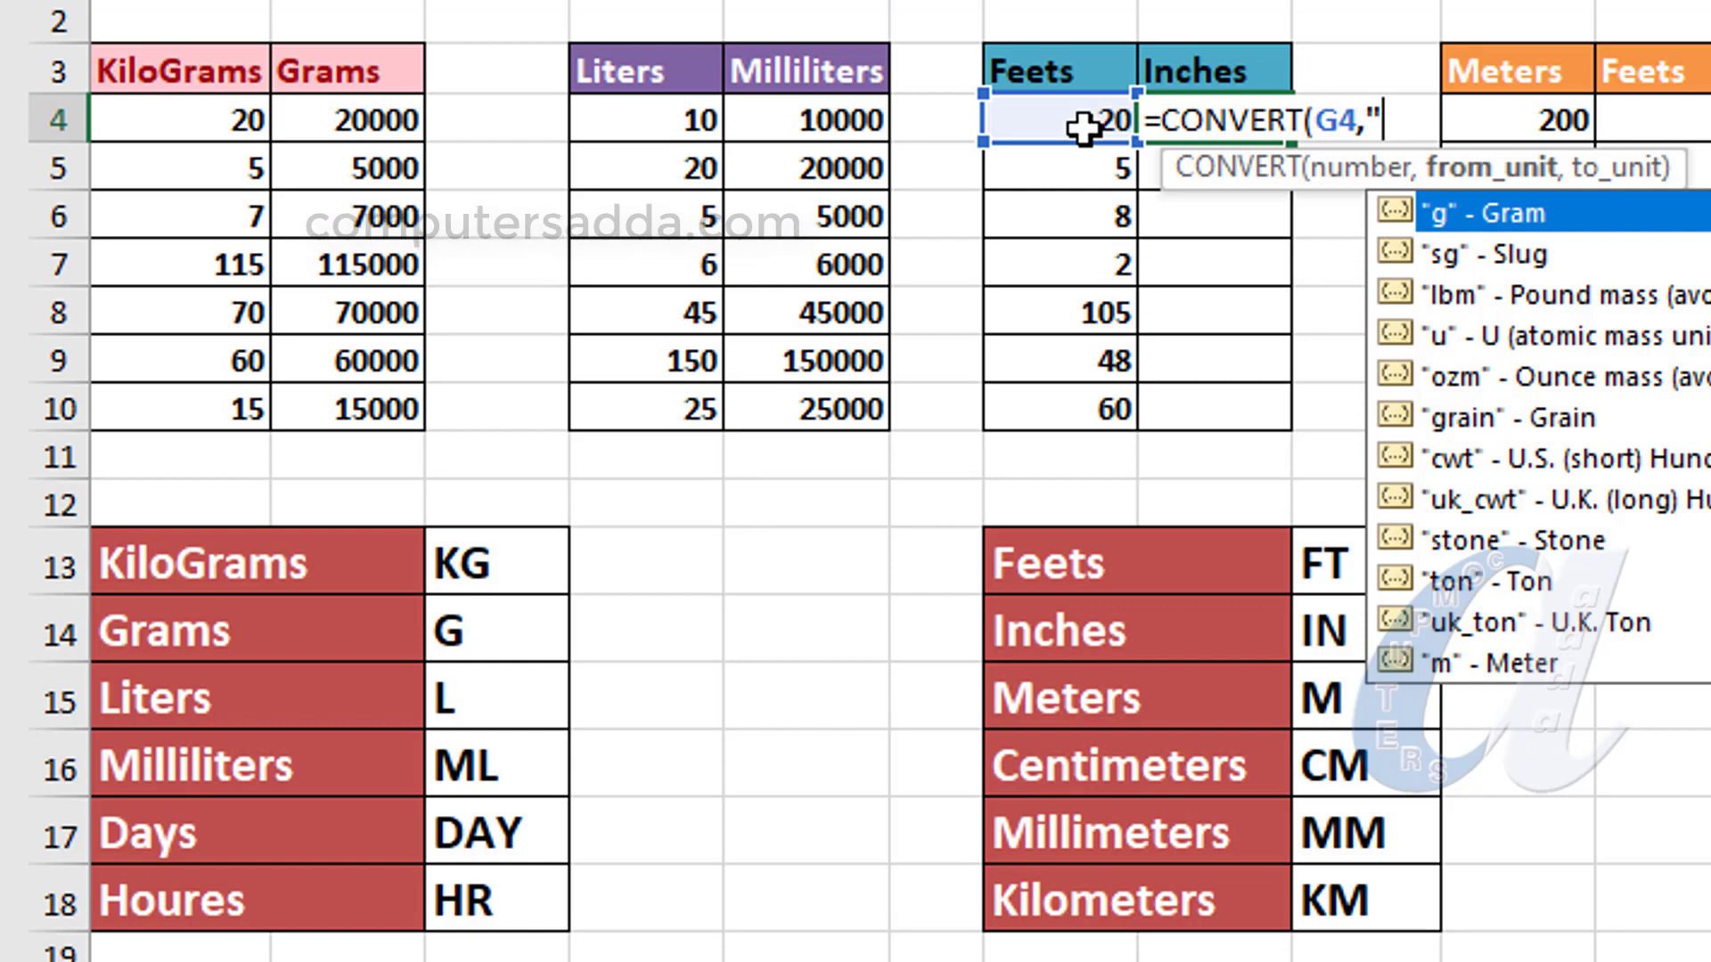
type("t\"")
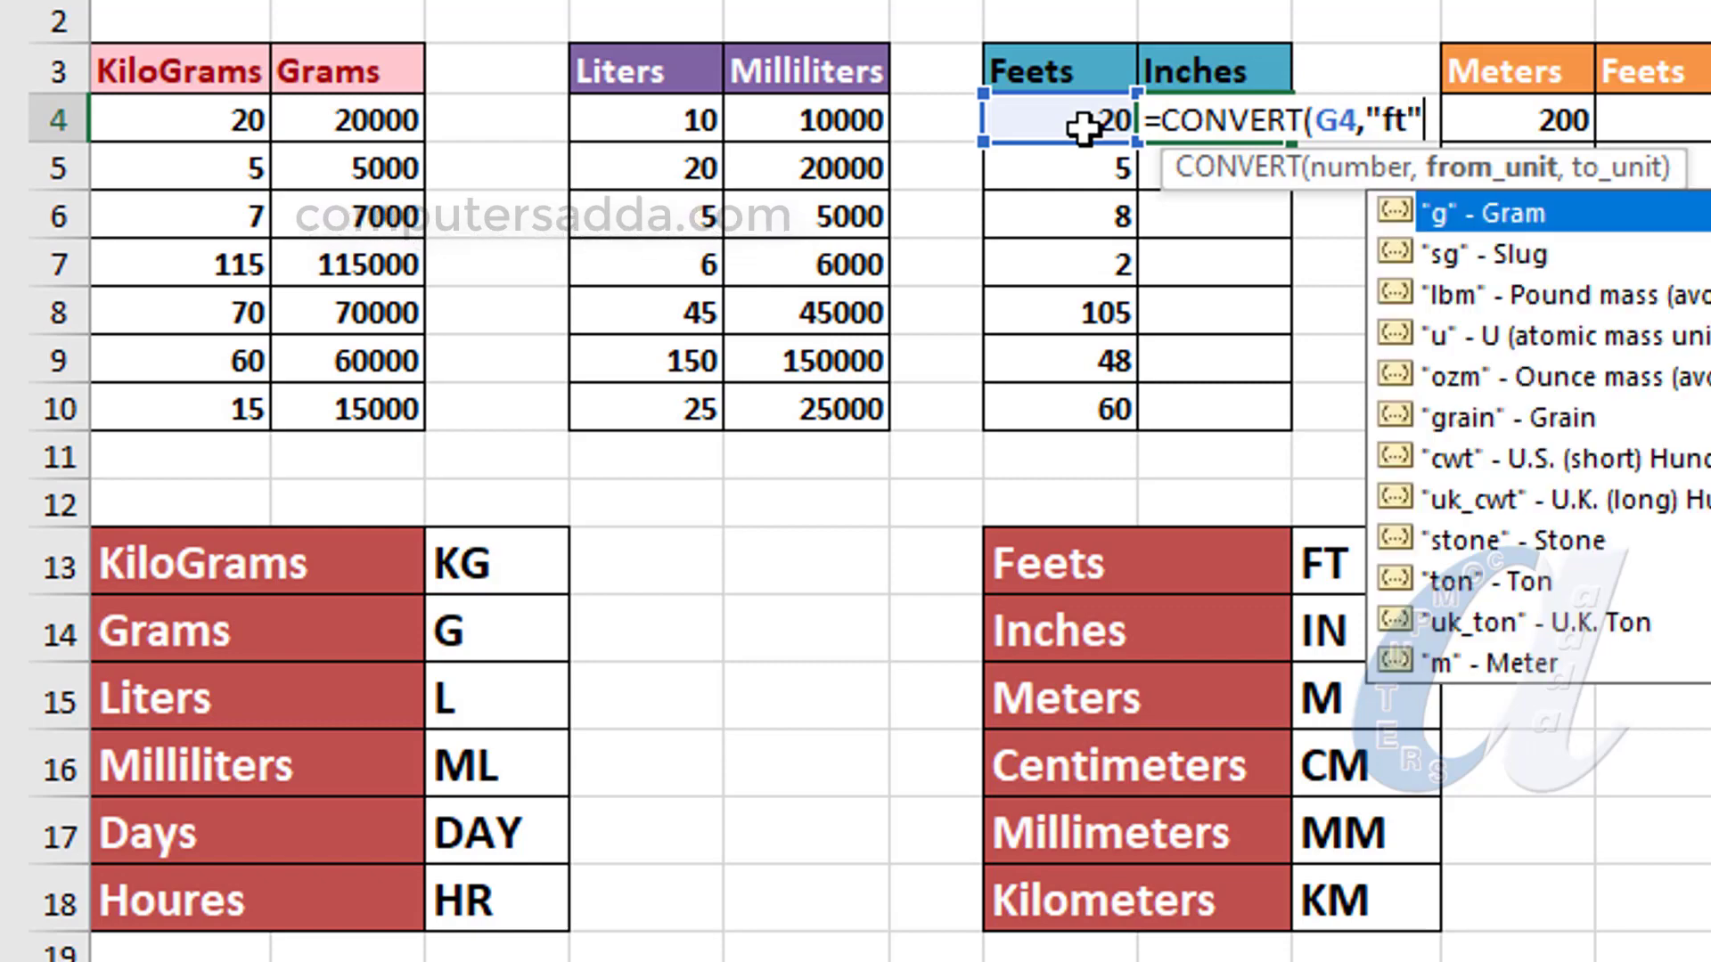
type(",\"in")
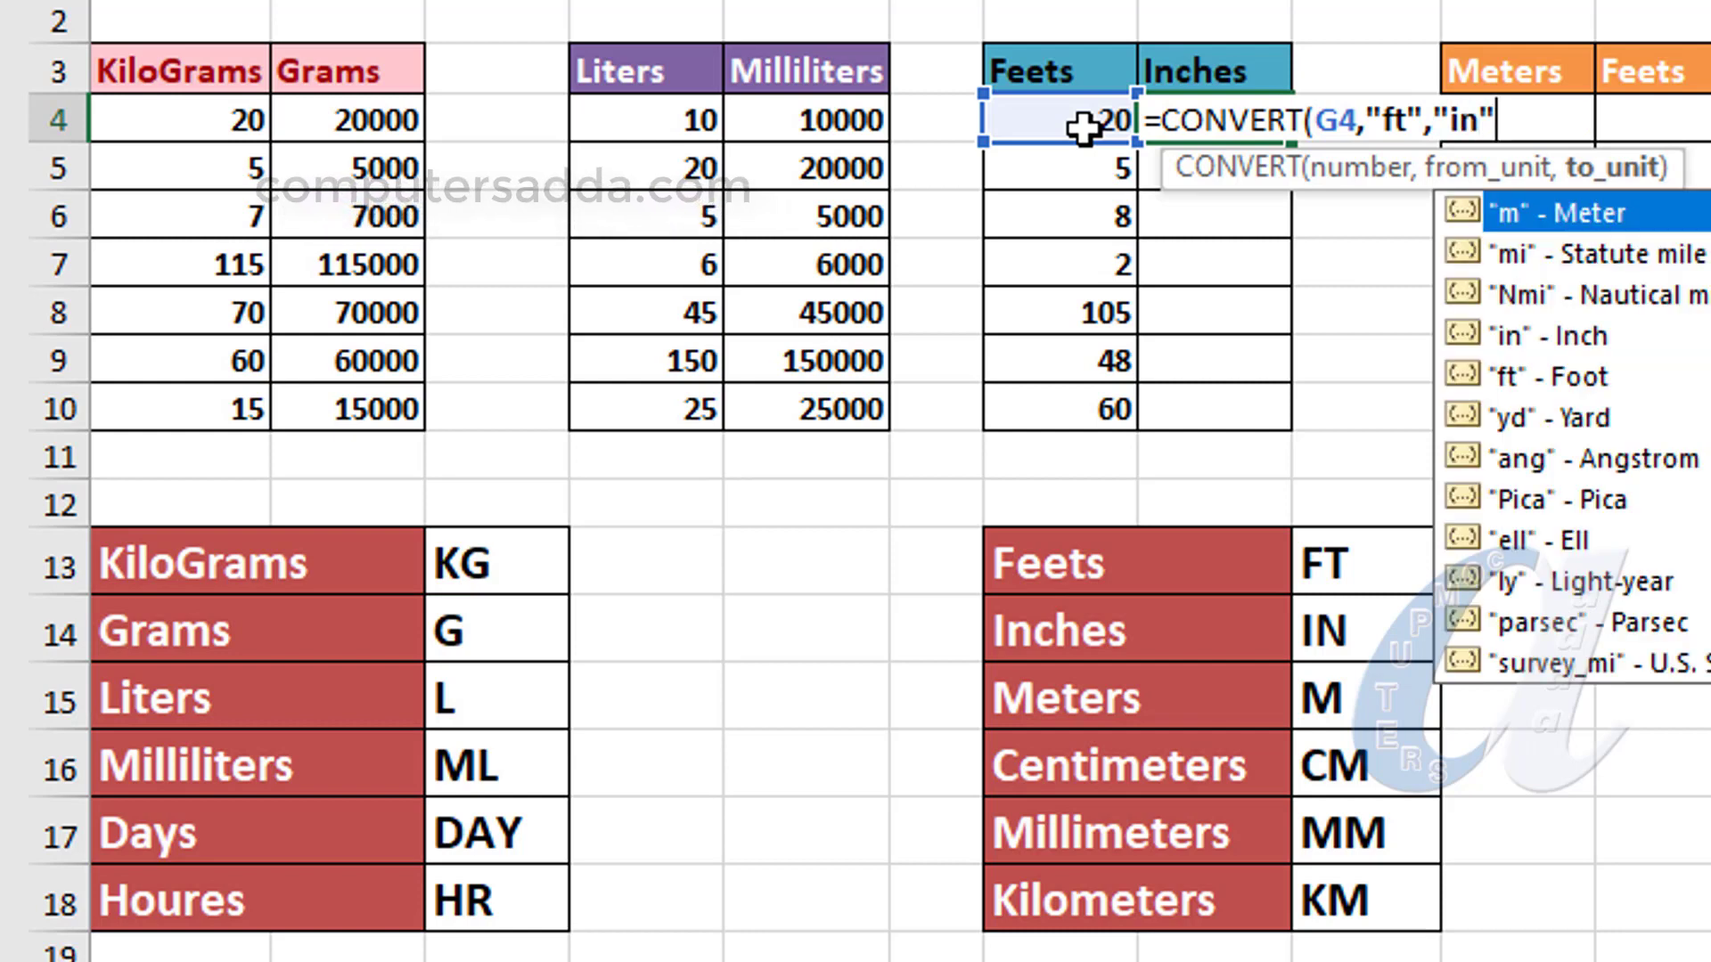
type("\")")
key("Return")
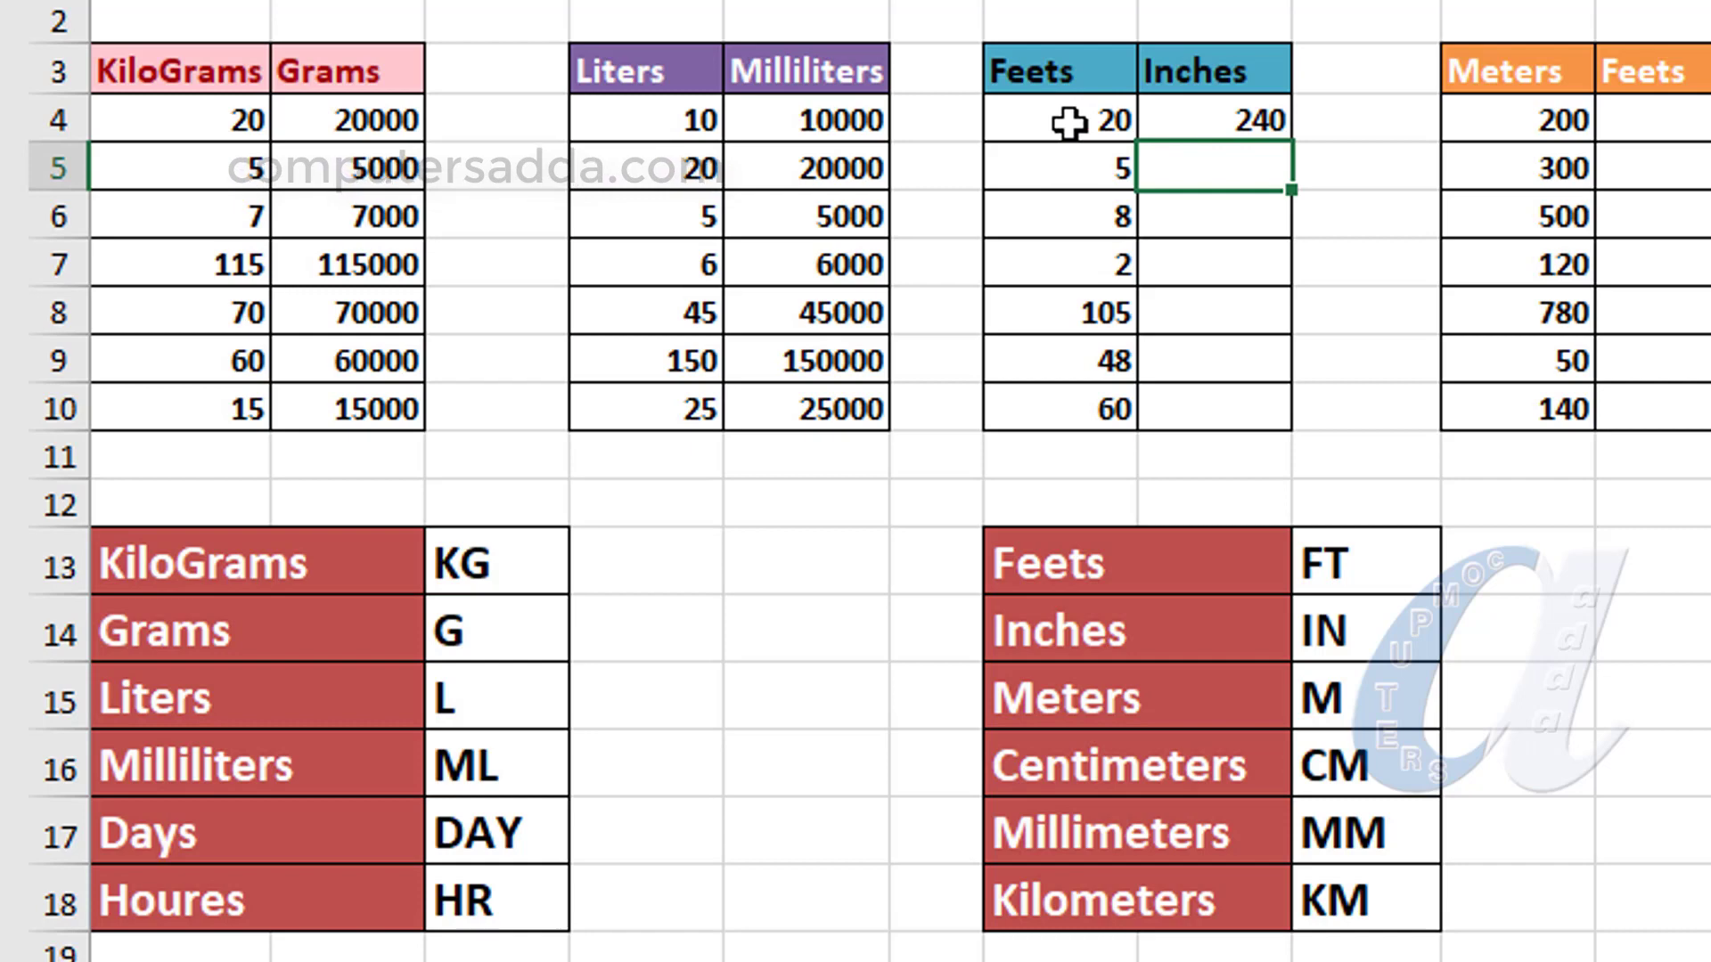
left_click(1214, 129)
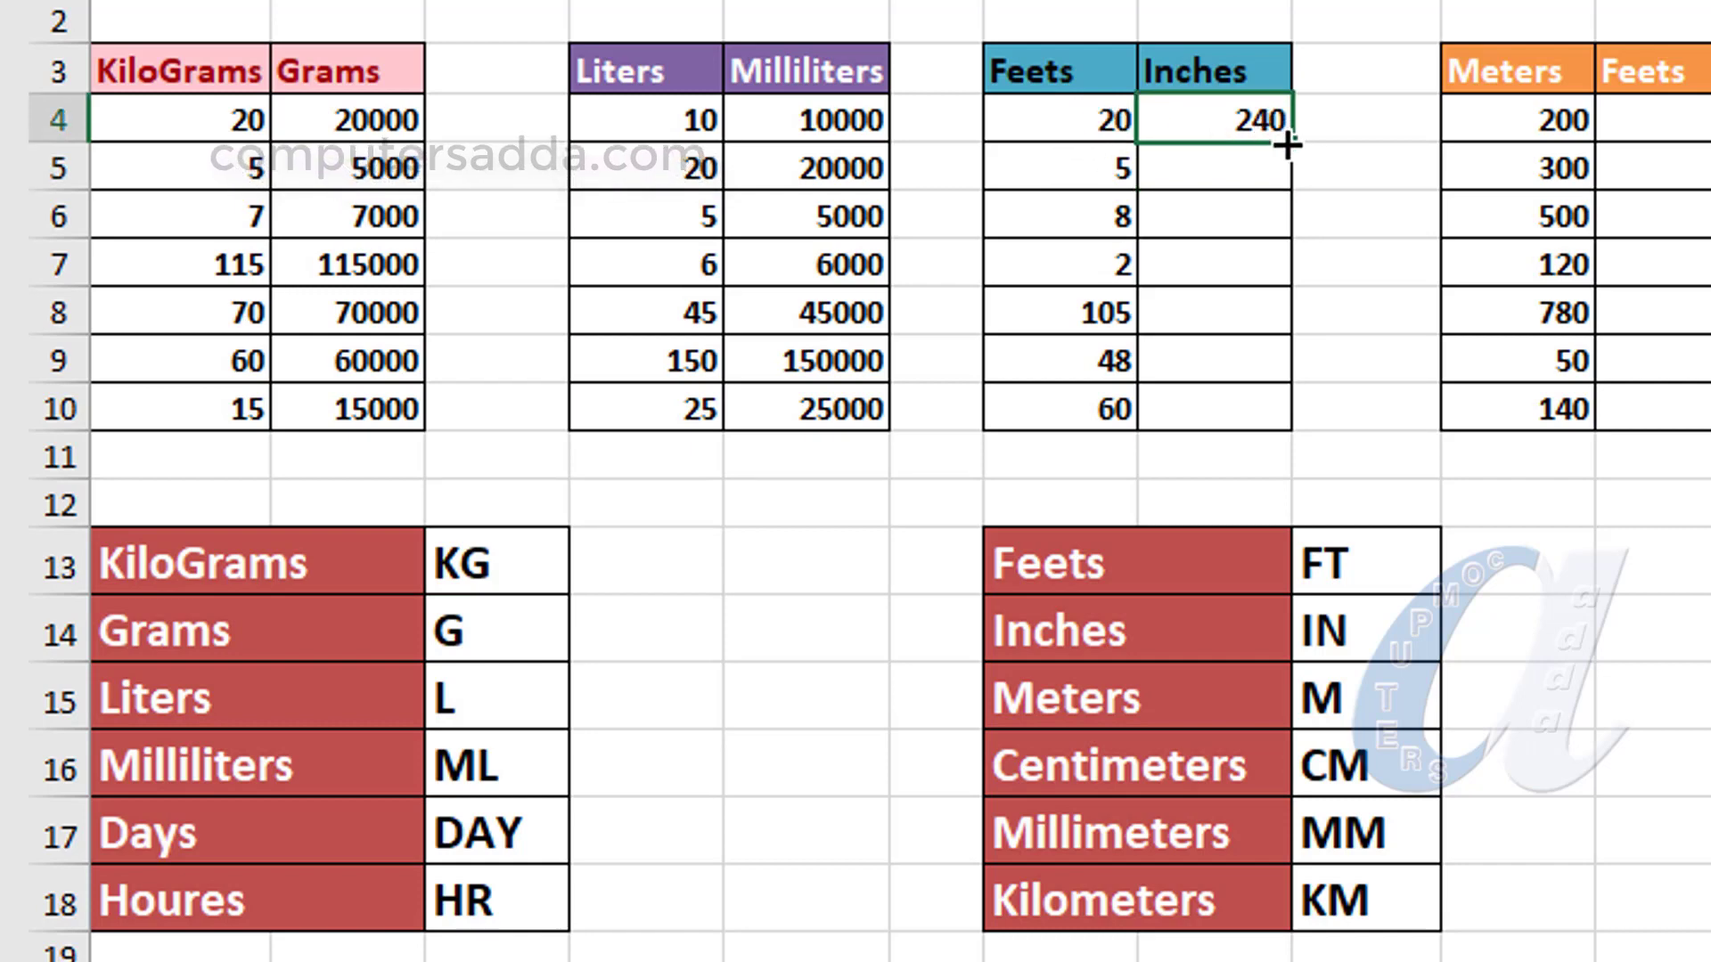
double_click(1286, 142)
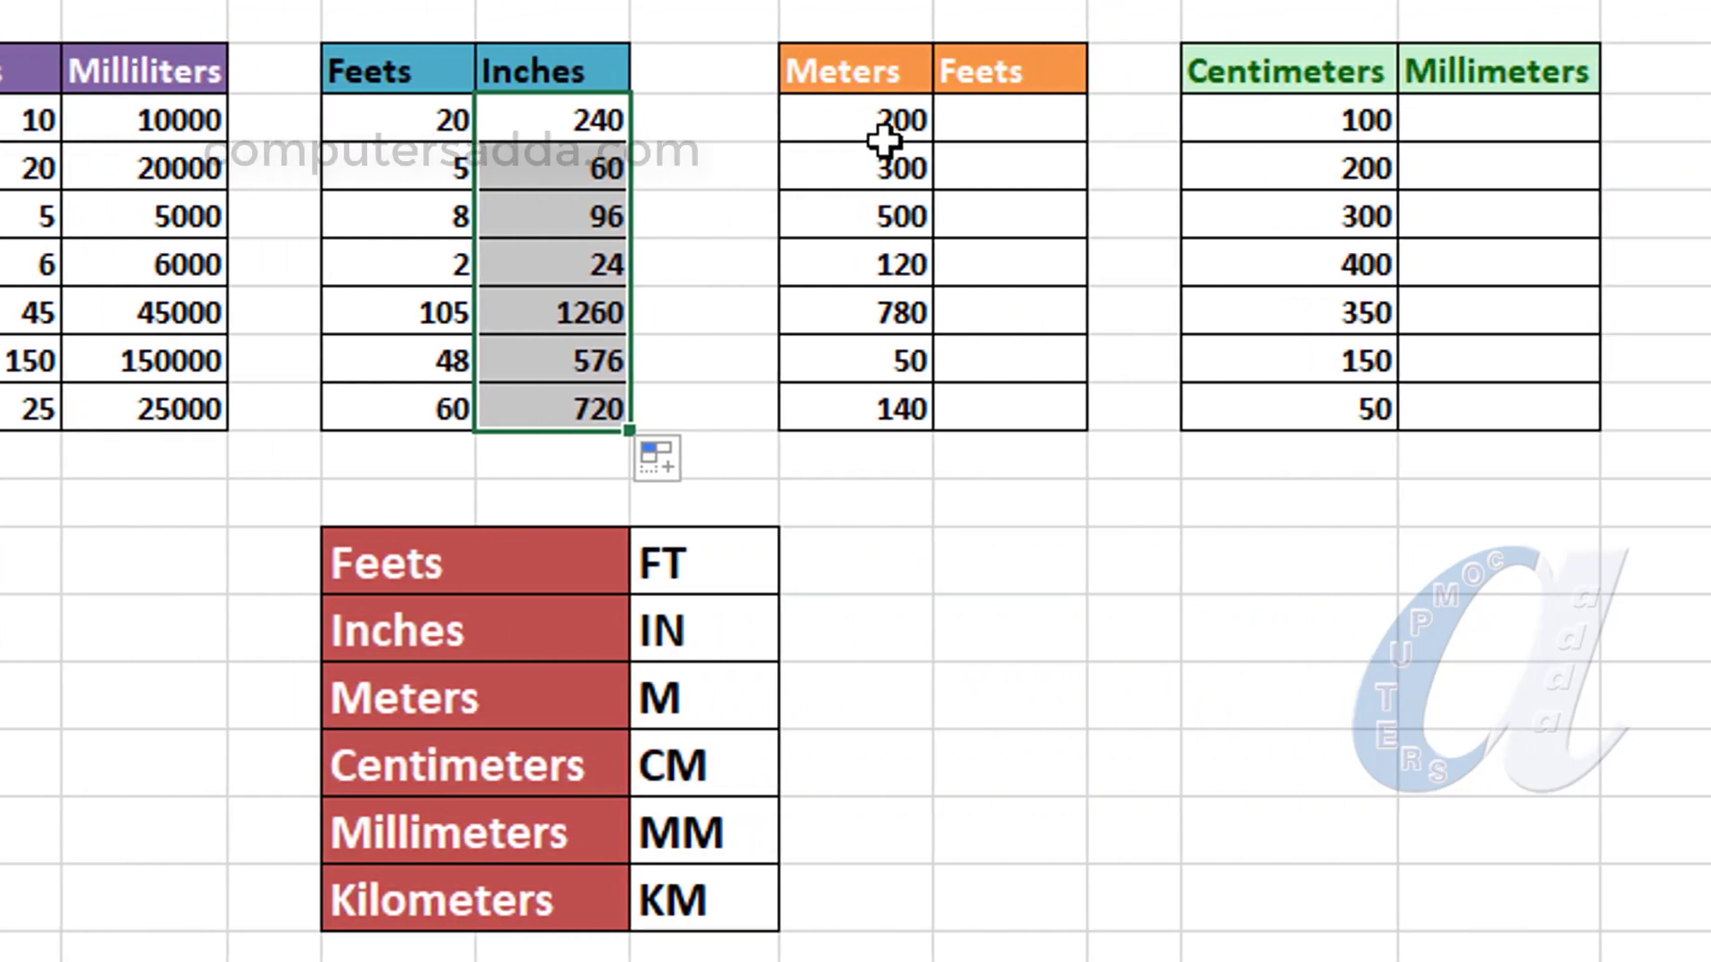
left_click(738, 122)
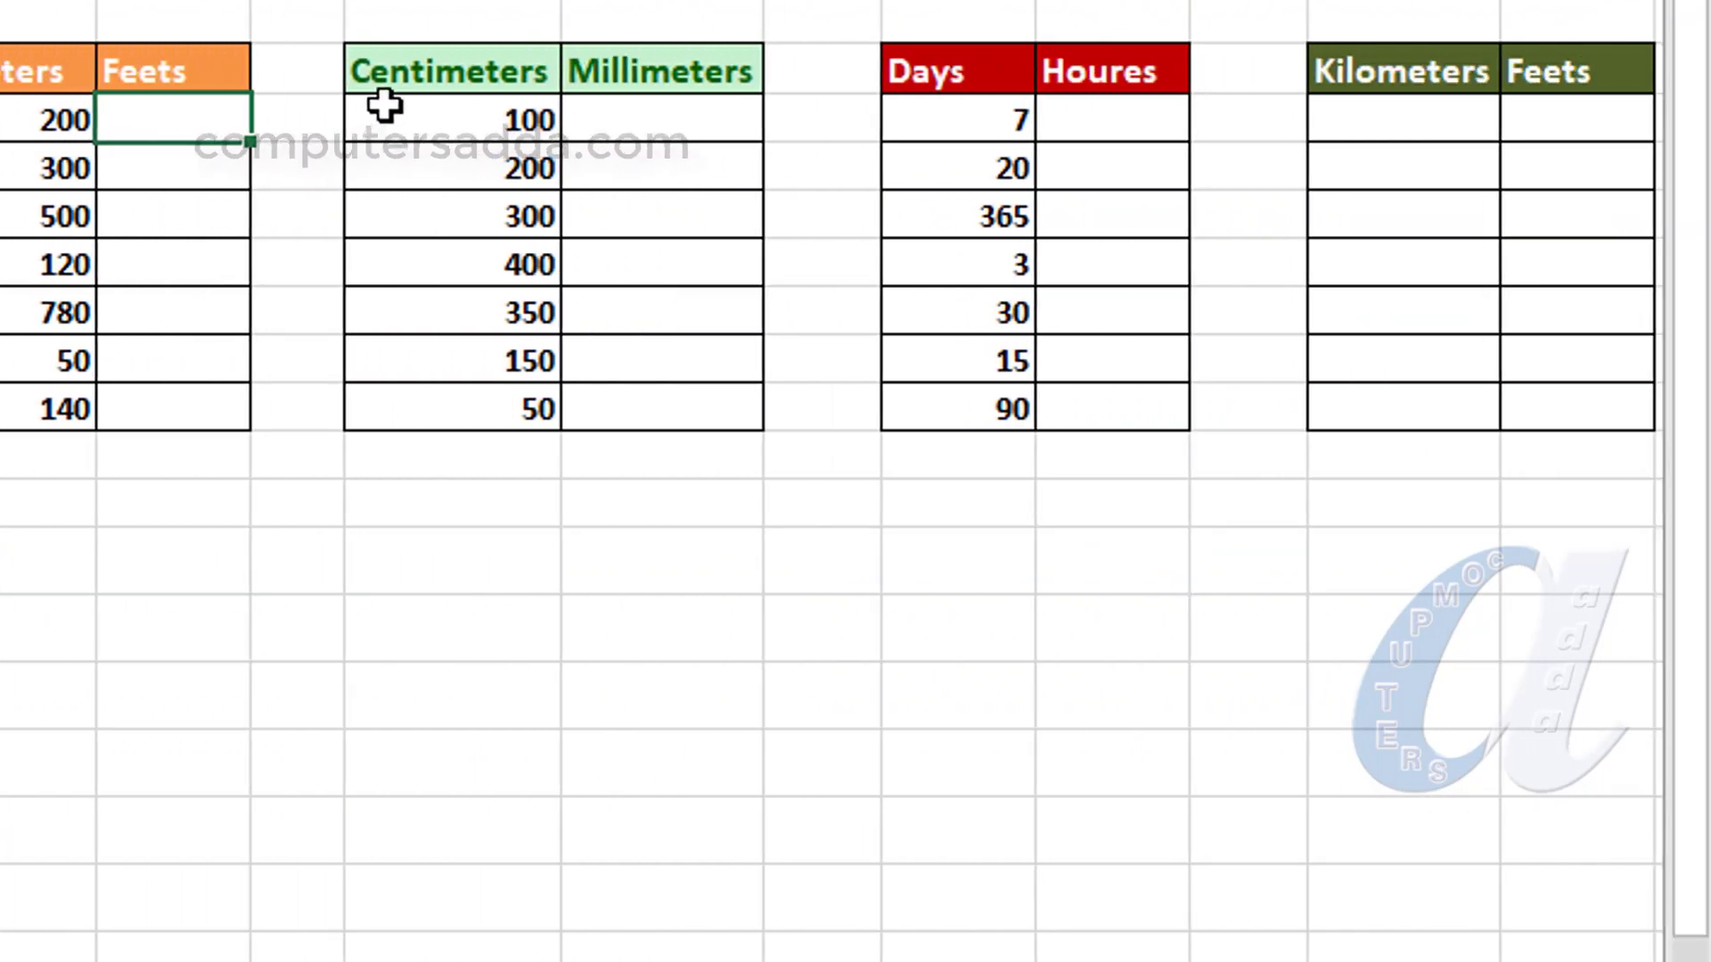
left_click_drag(432, 71, 644, 71)
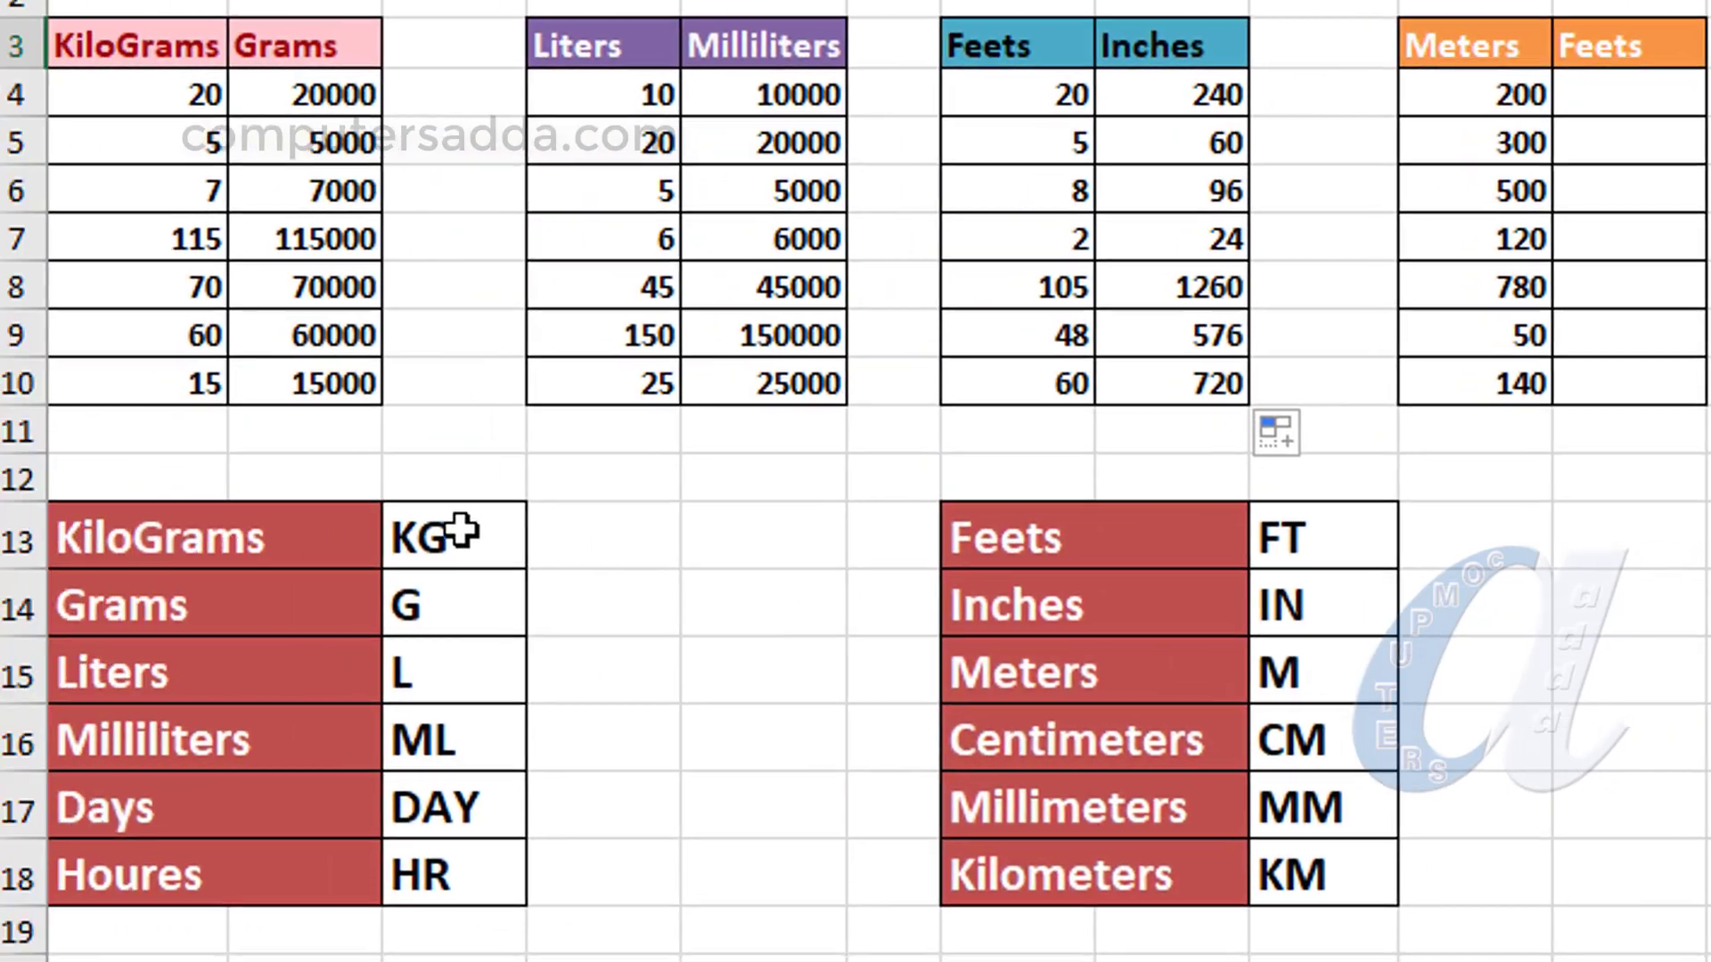
left_click_drag(451, 537, 489, 878)
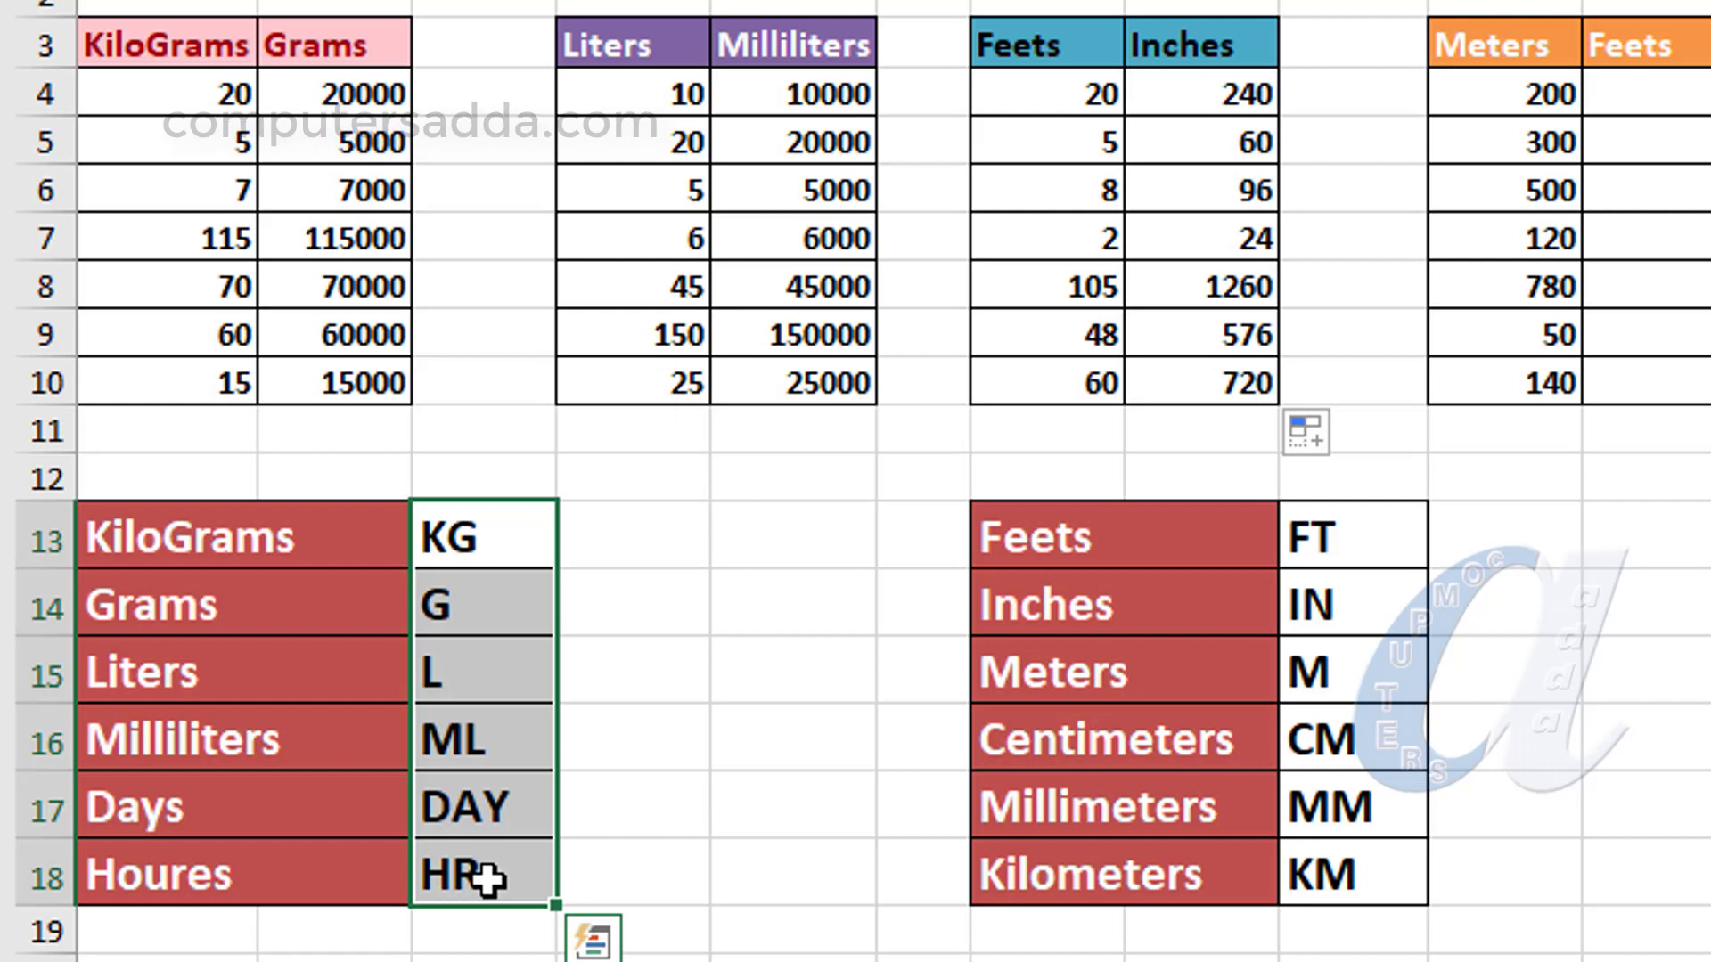
left_click_drag(1702, 94, 1701, 382)
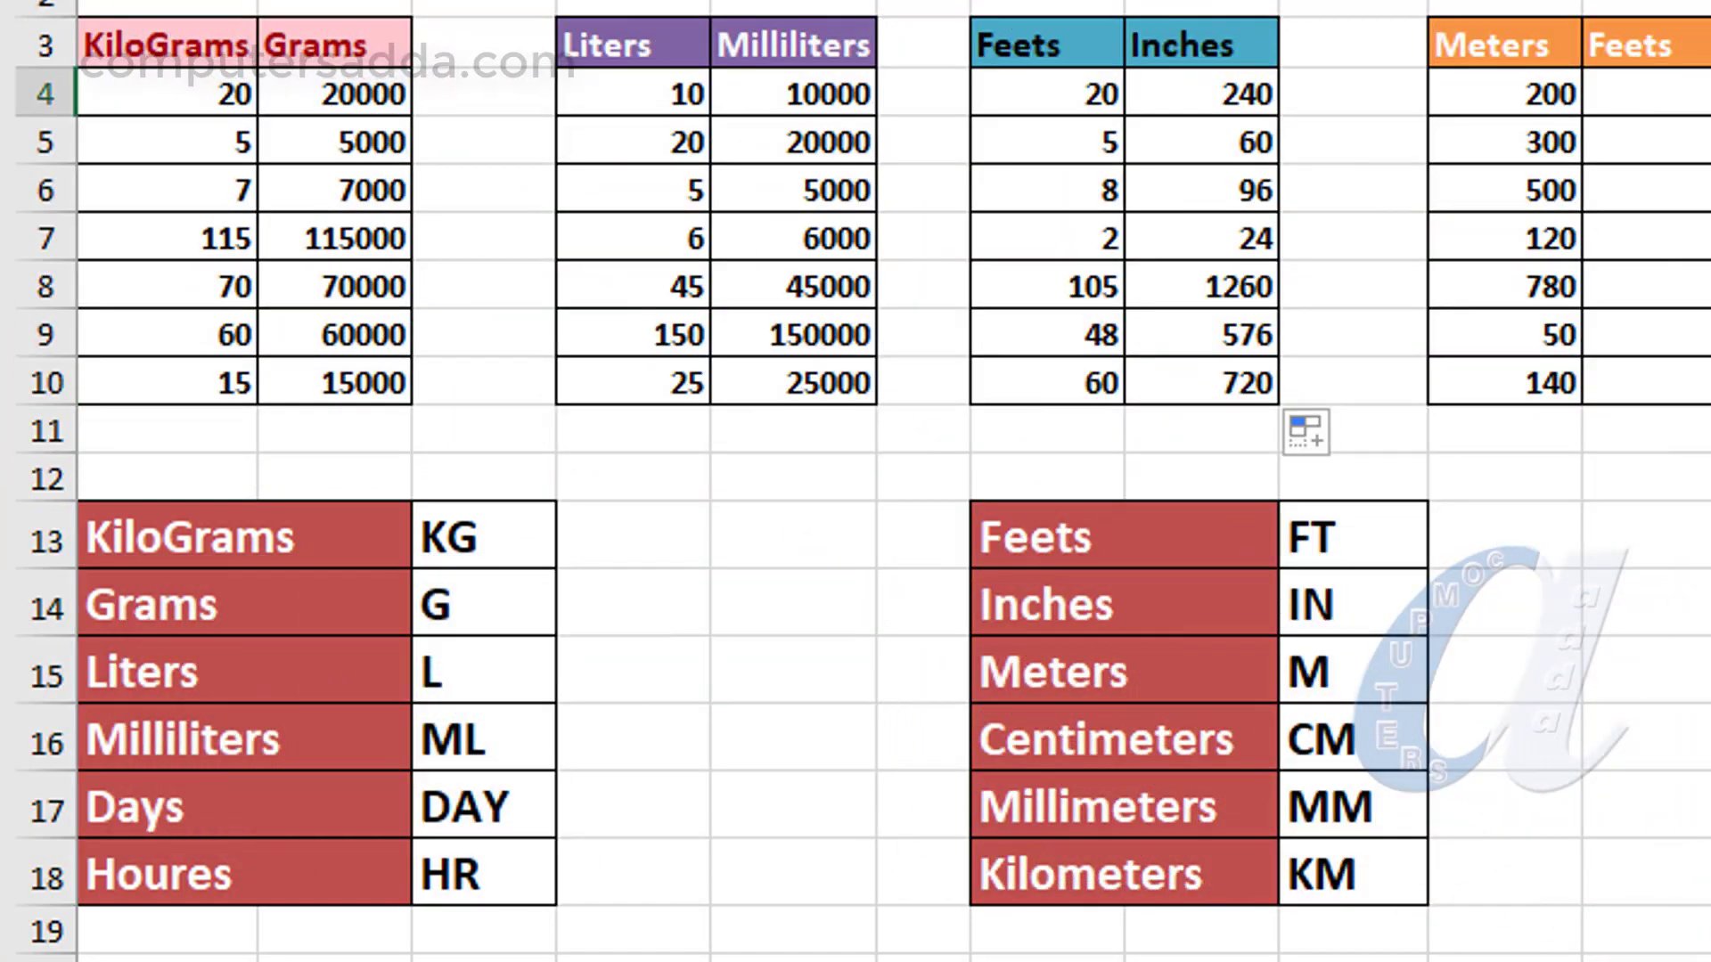
Enter =CONVERT(P4,"day","hr") in the first Houres cell and fill it down, 168 through 2160.
type("=co")
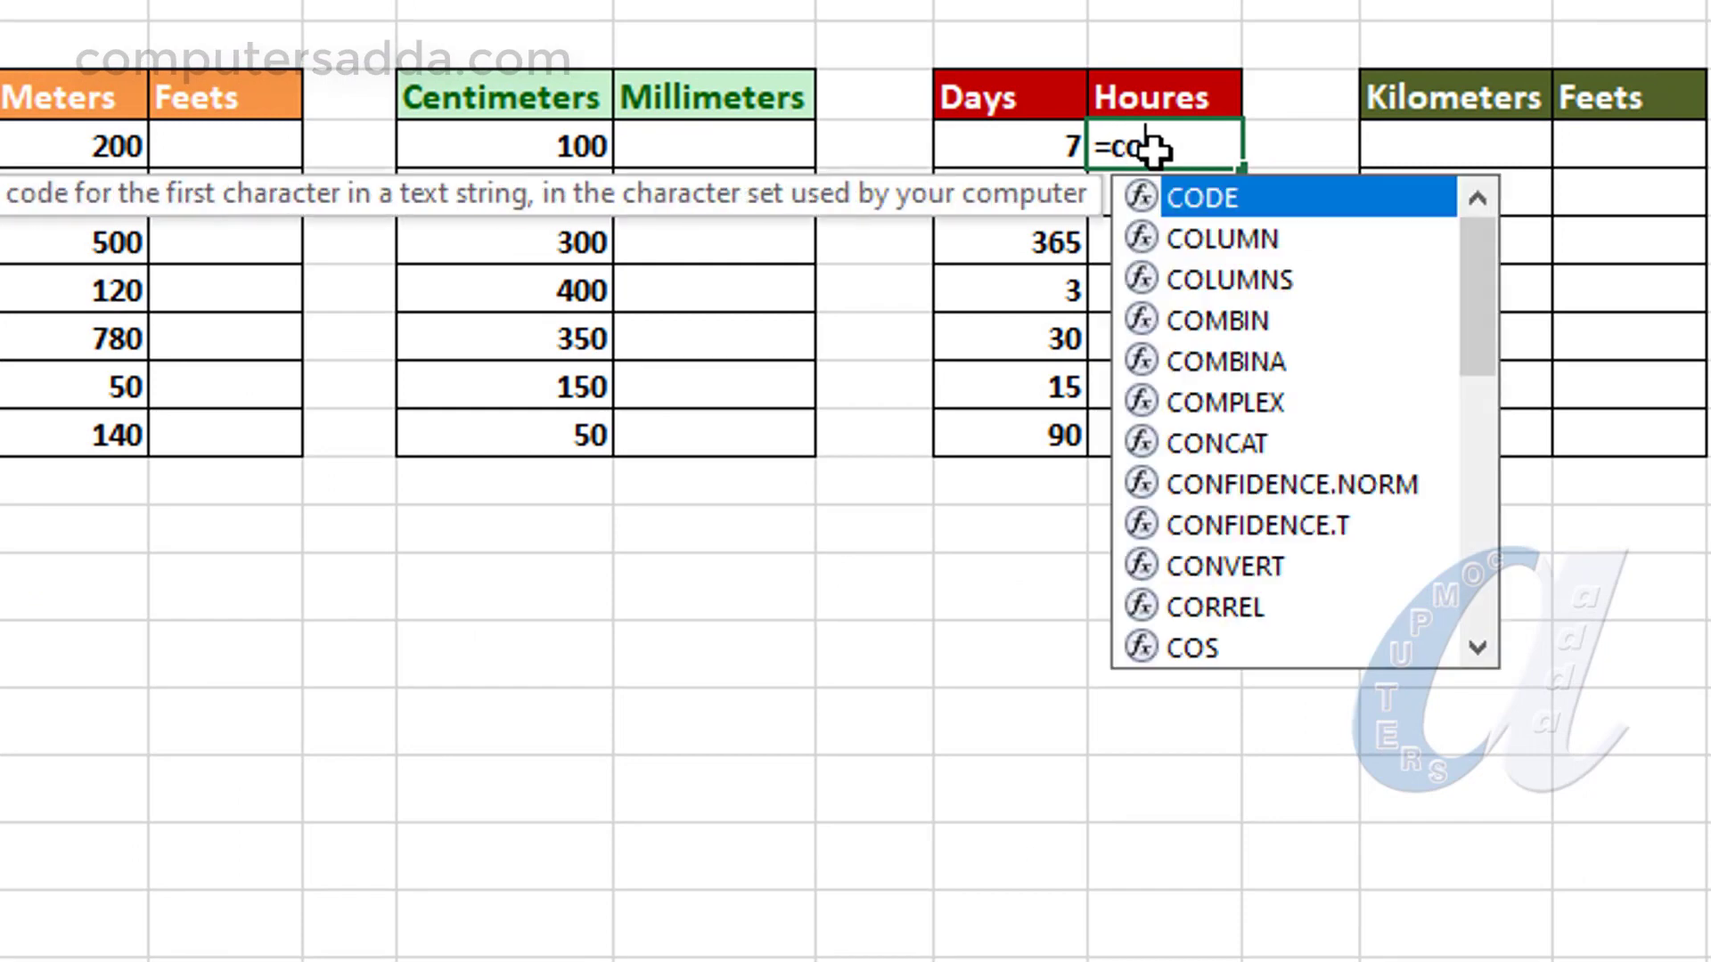
type("nver")
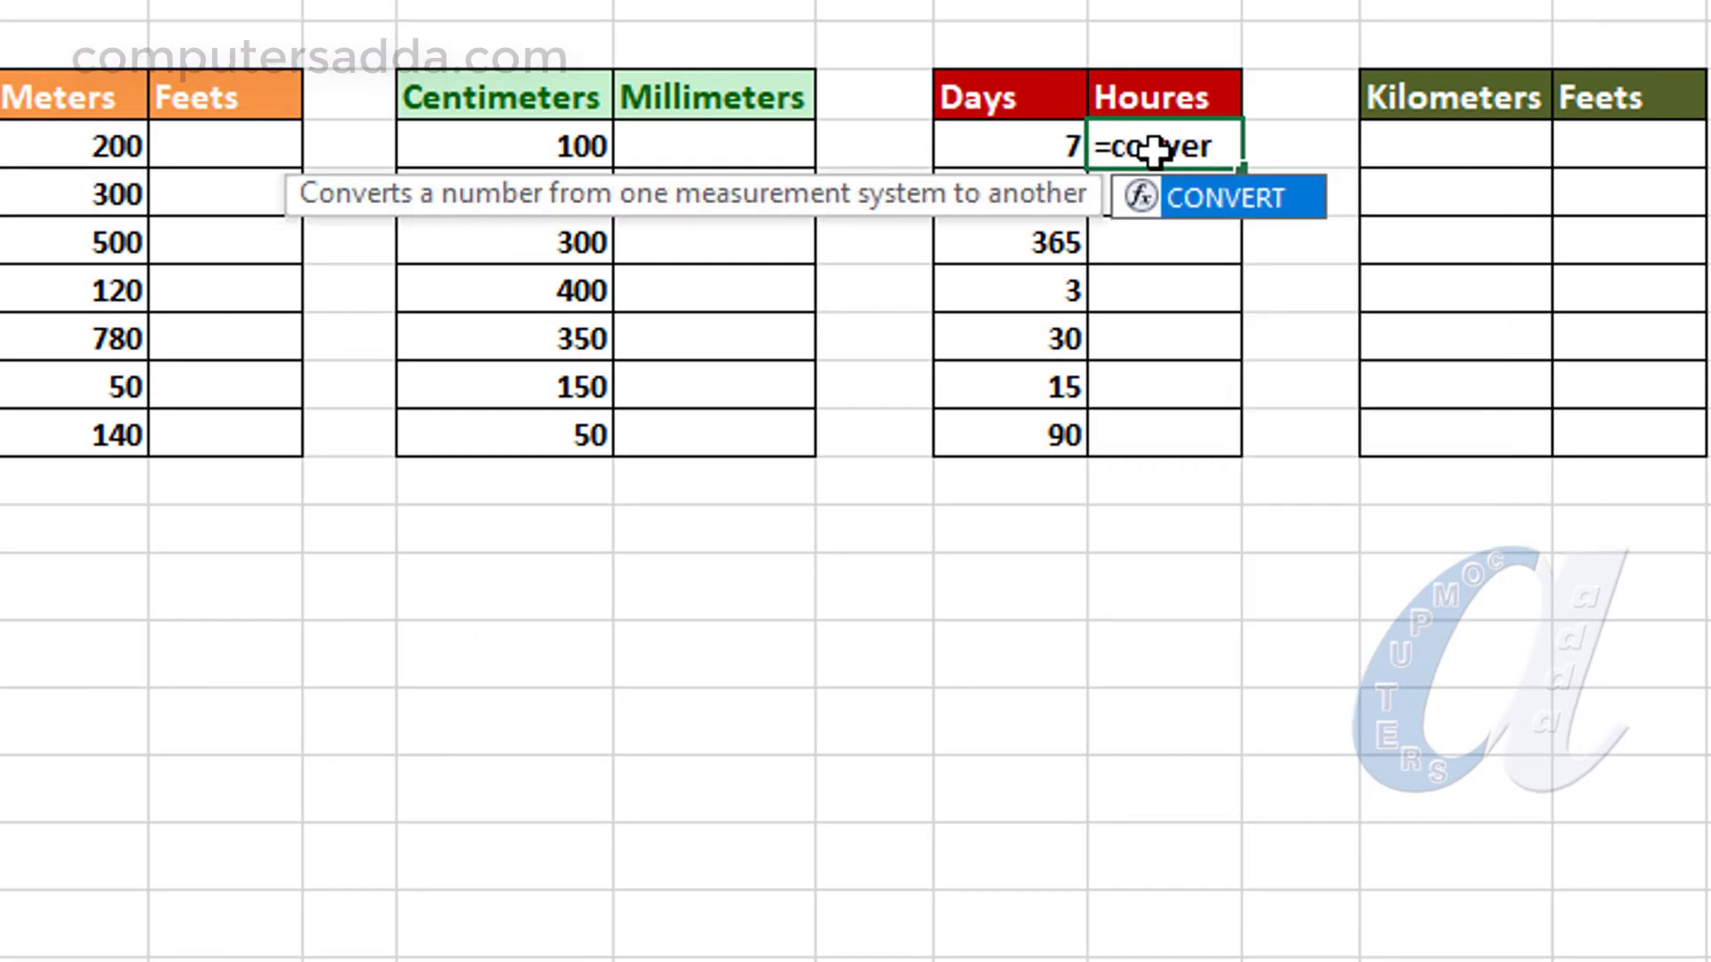
key("Tab")
left_click(976, 159)
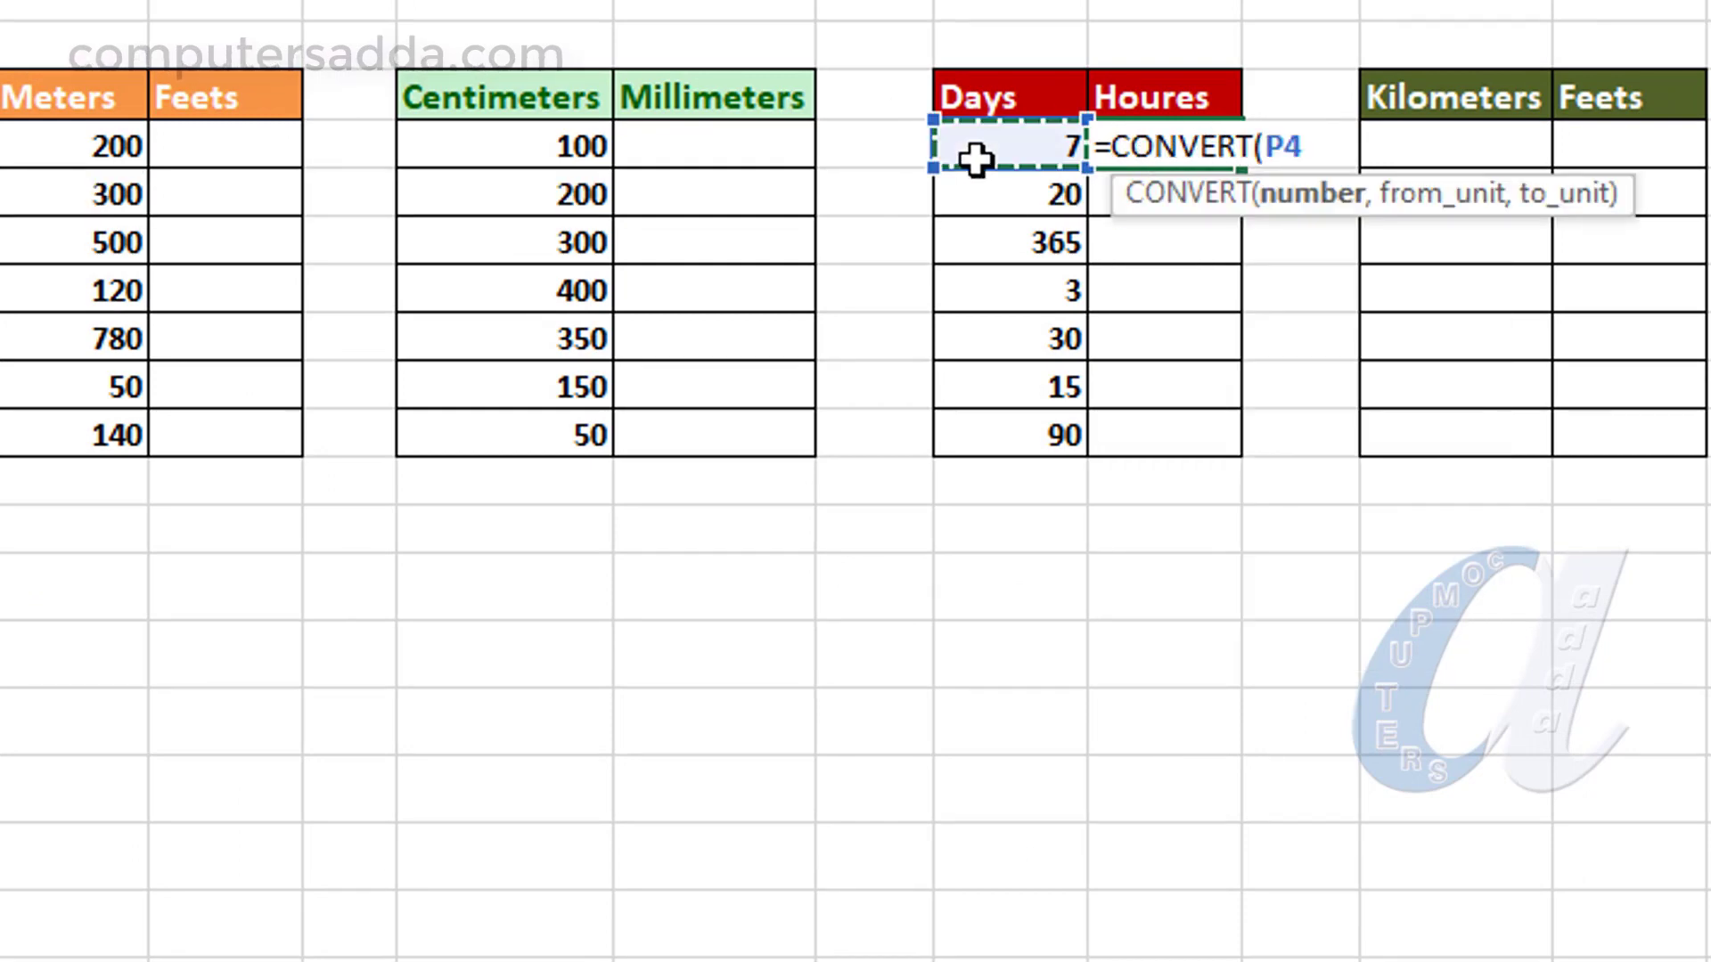
type(",\"d")
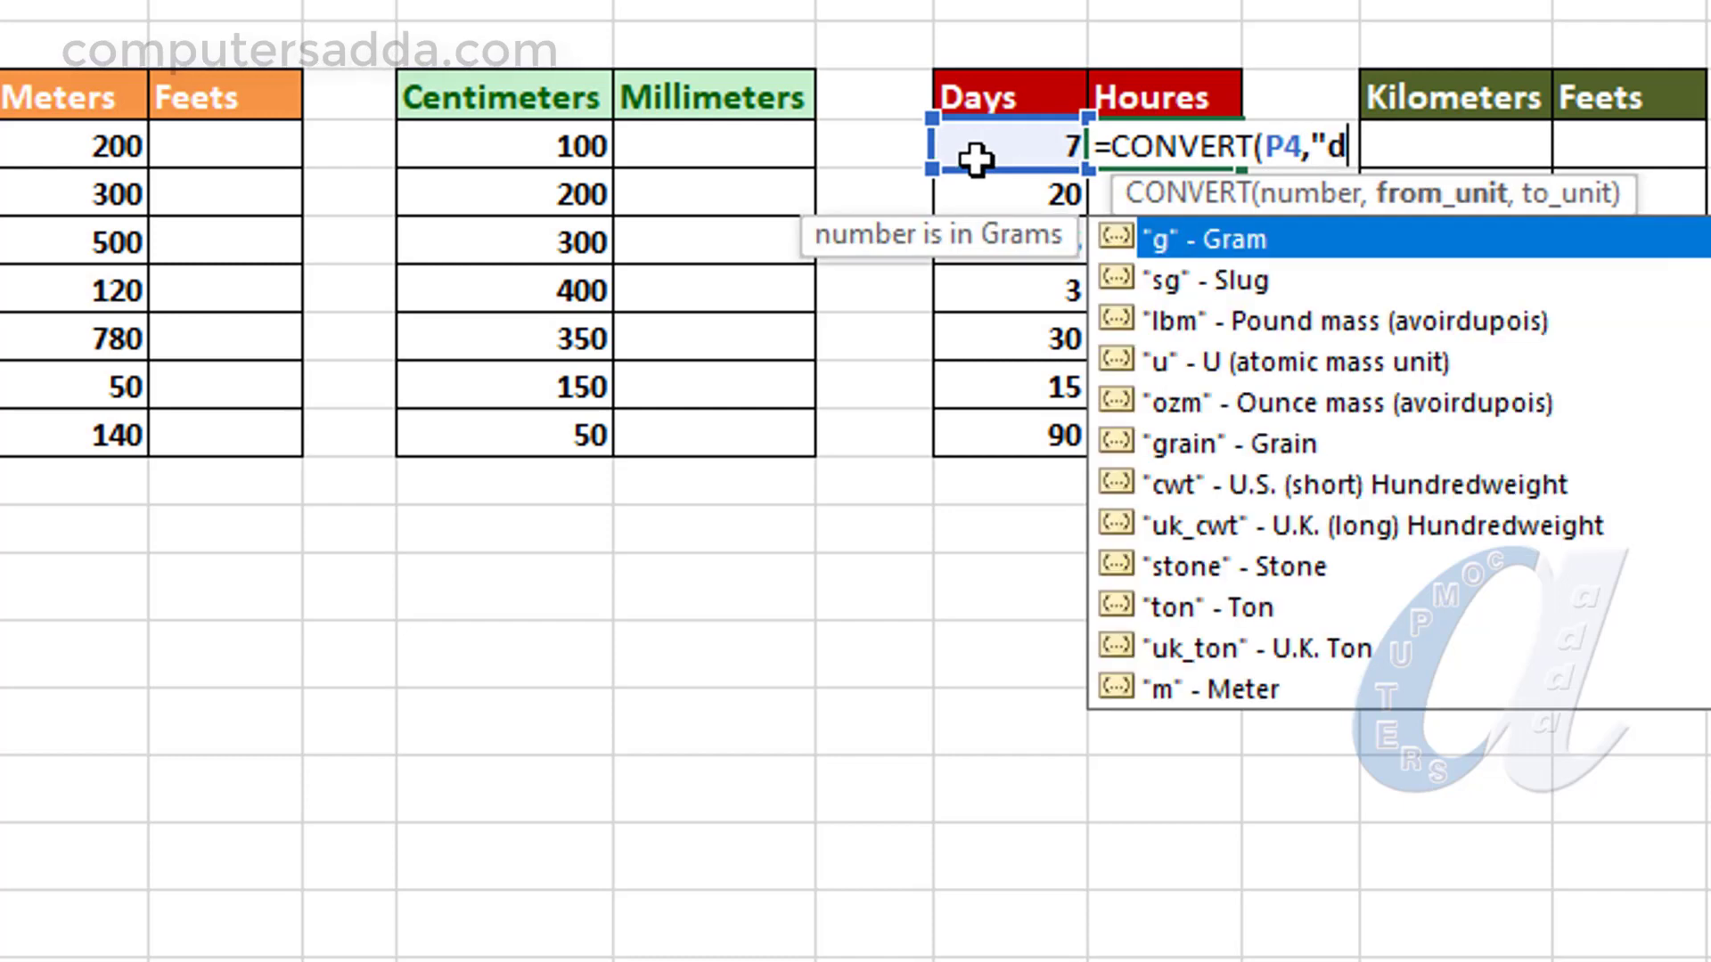
type("ay\"")
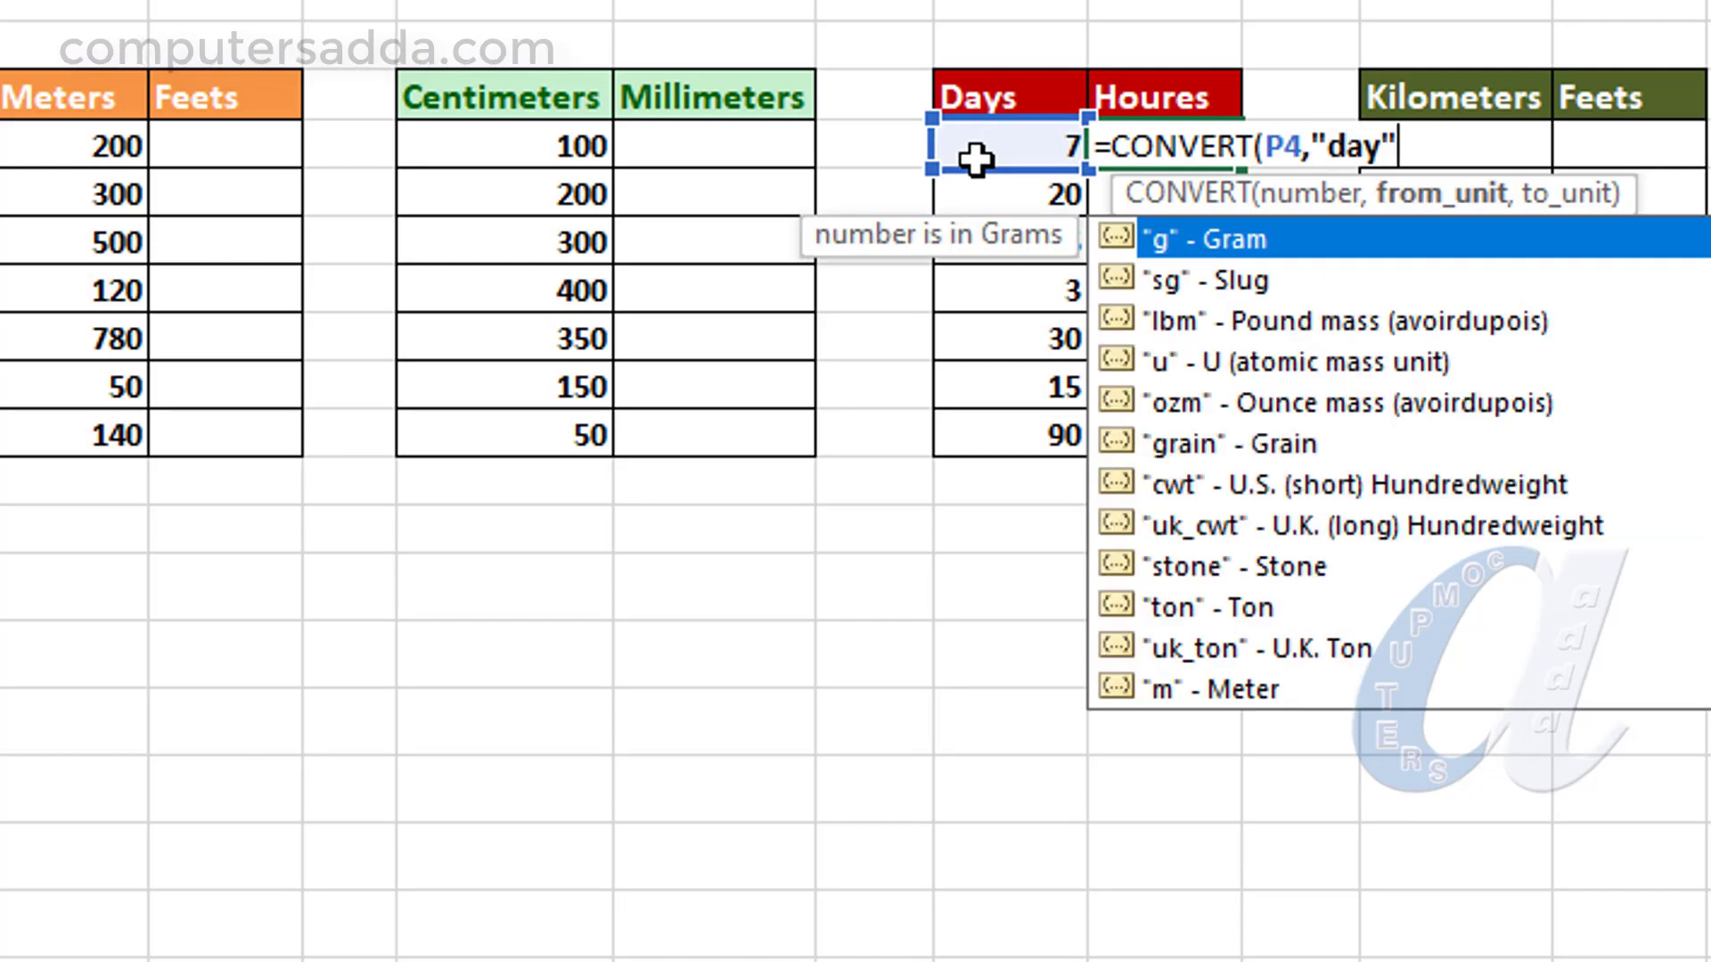
type(",")
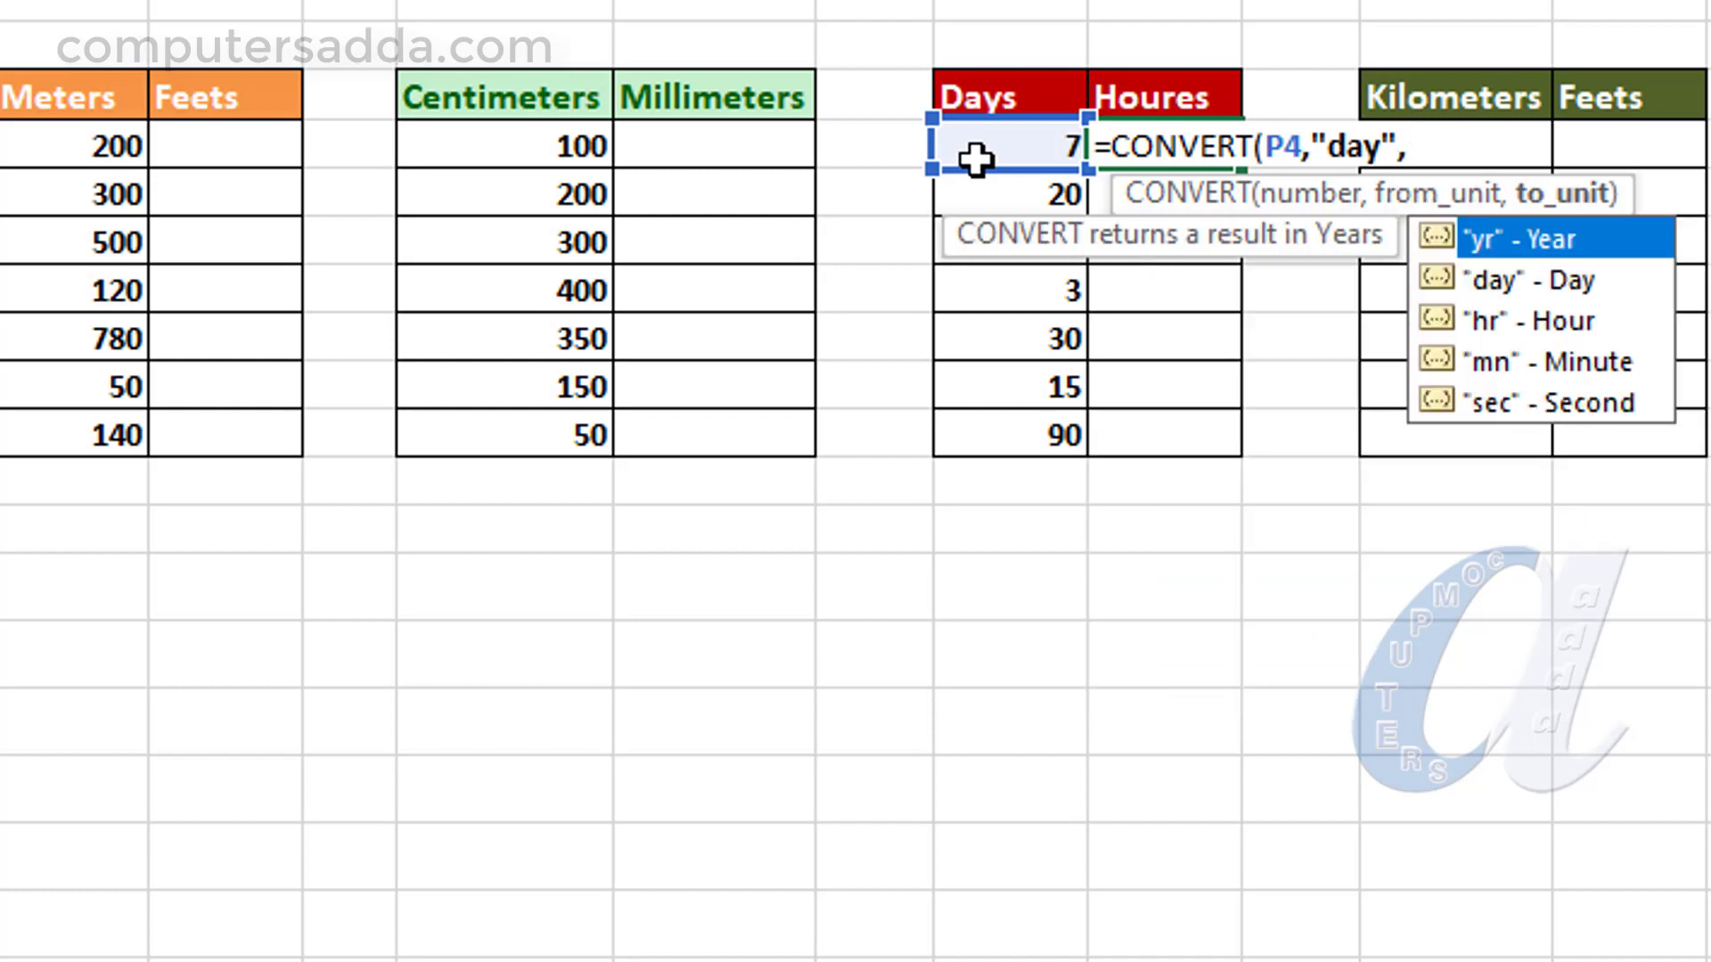
type("\"hr")
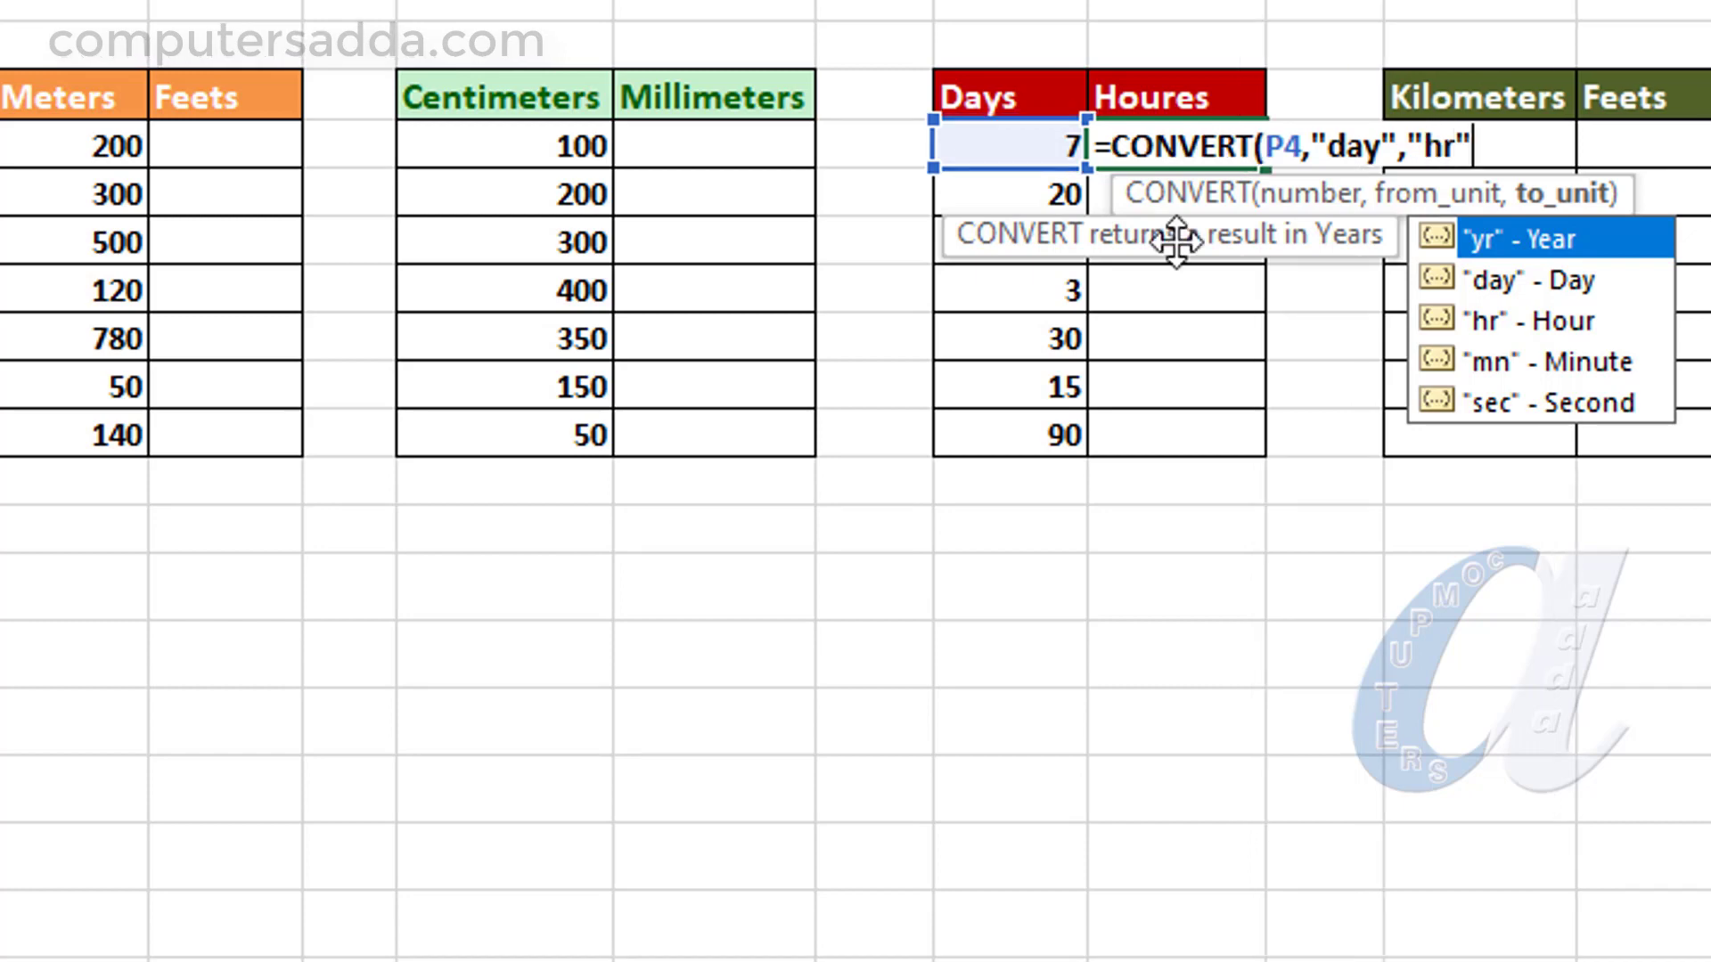
type(")")
key("Return")
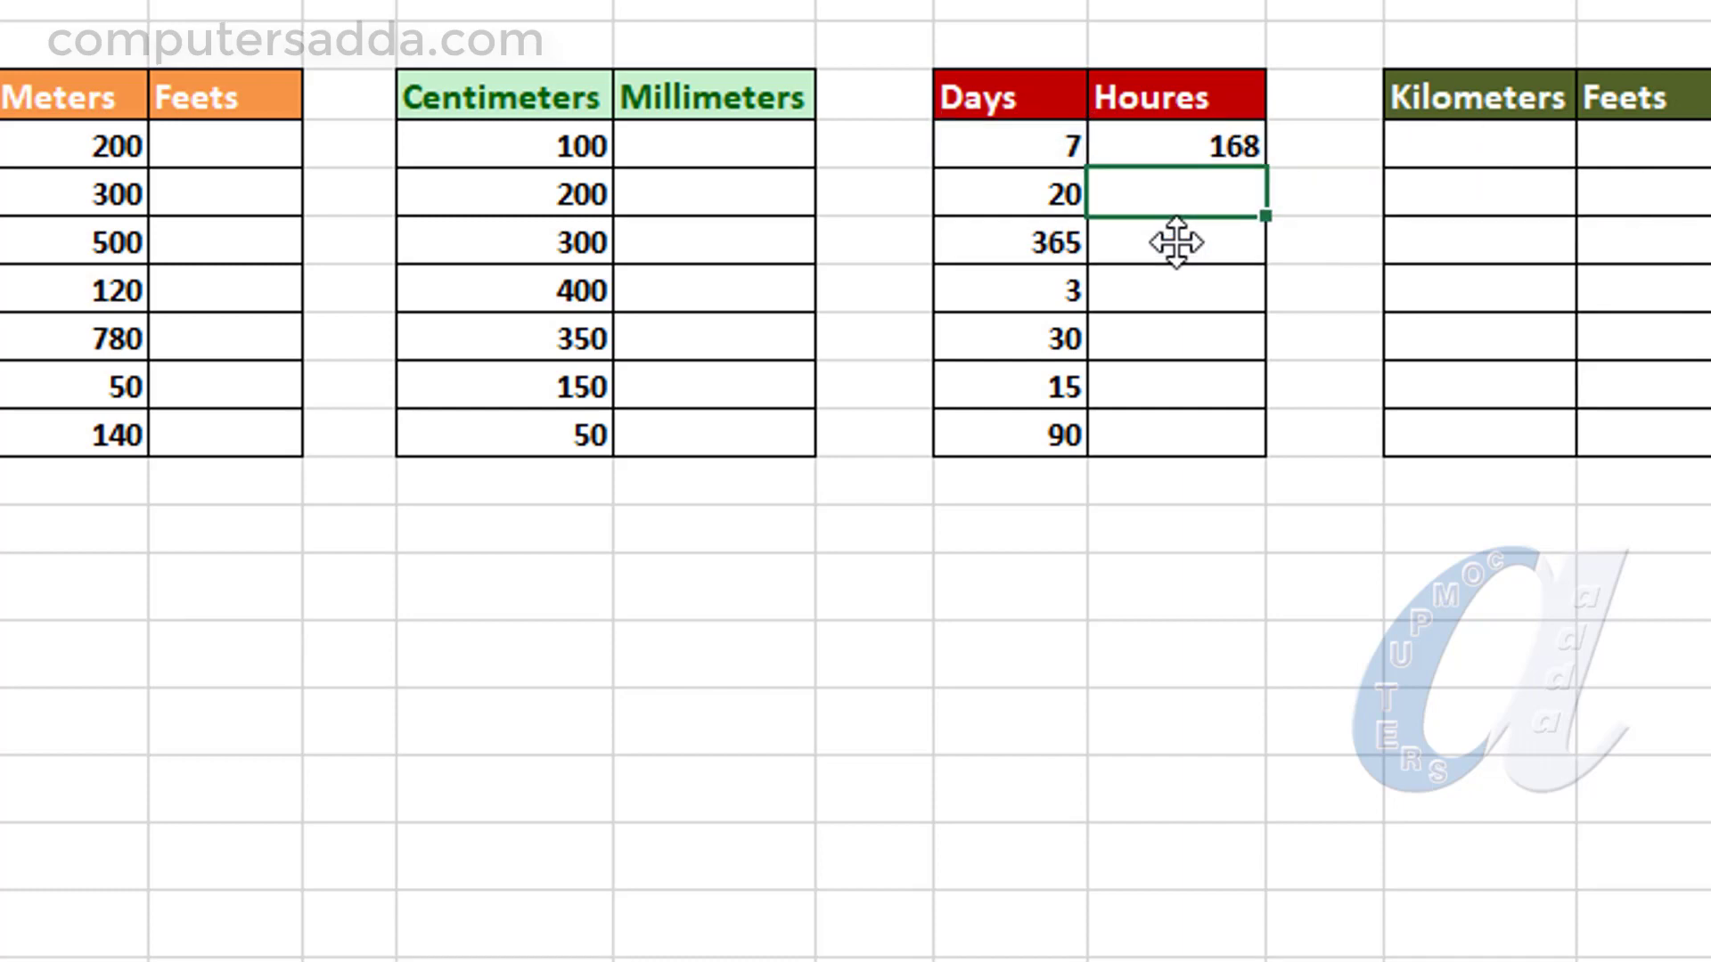
left_click(1201, 147)
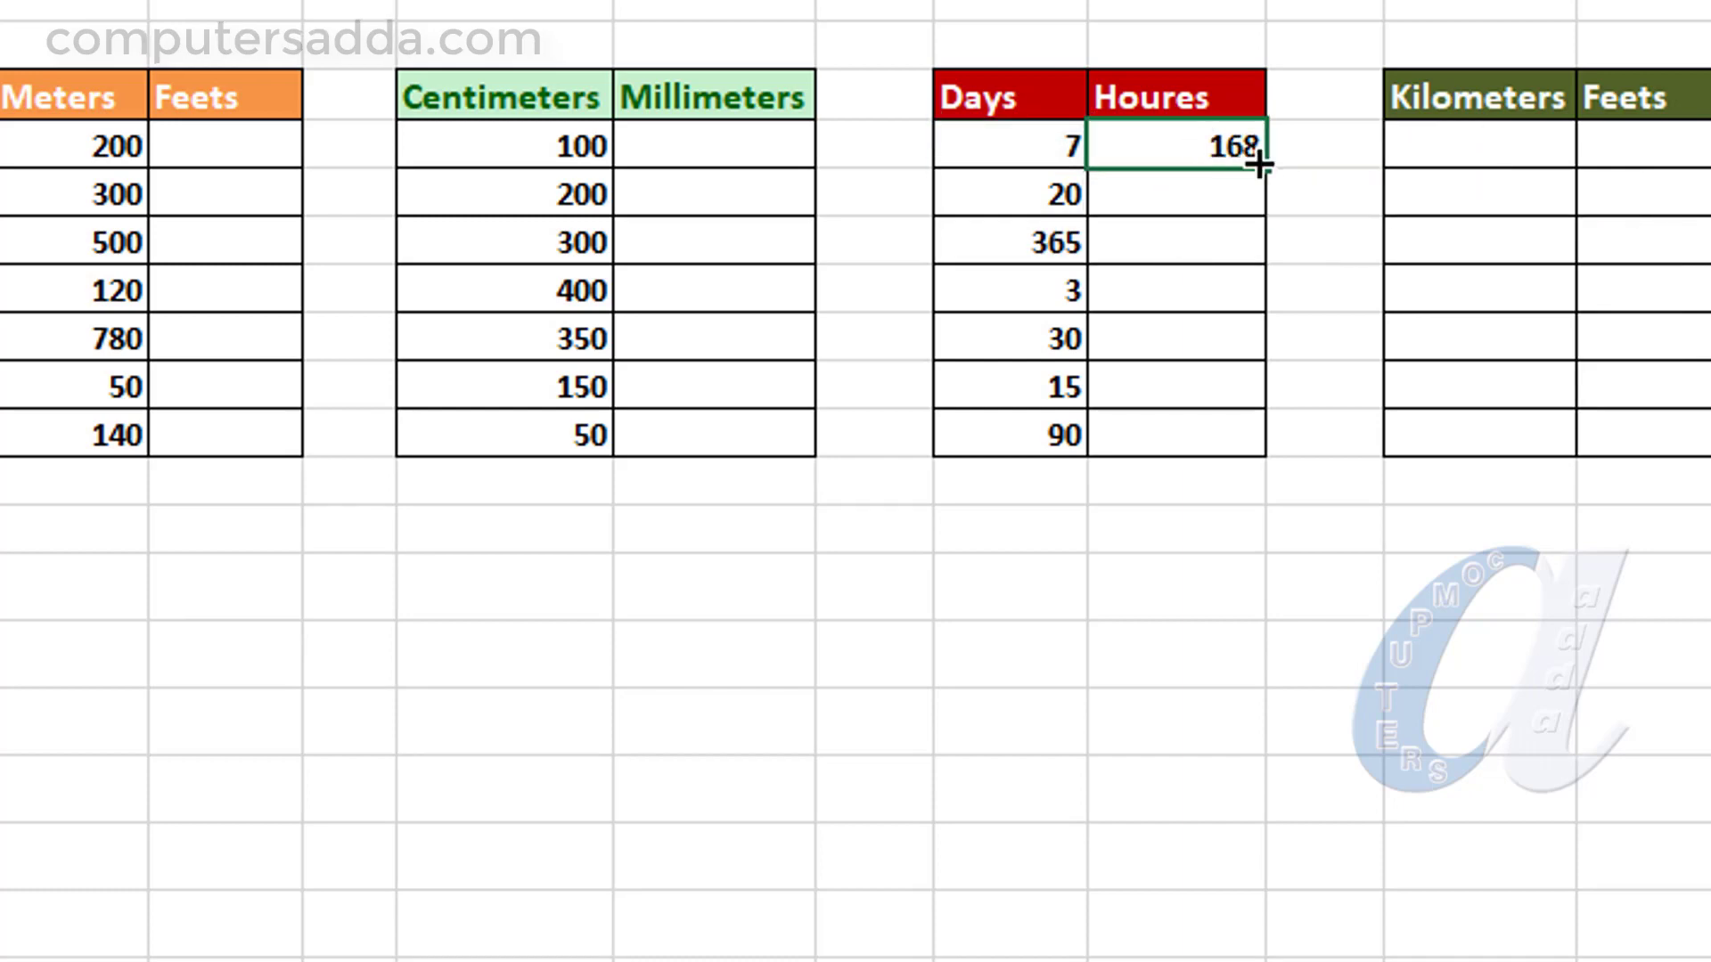
double_click(1264, 167)
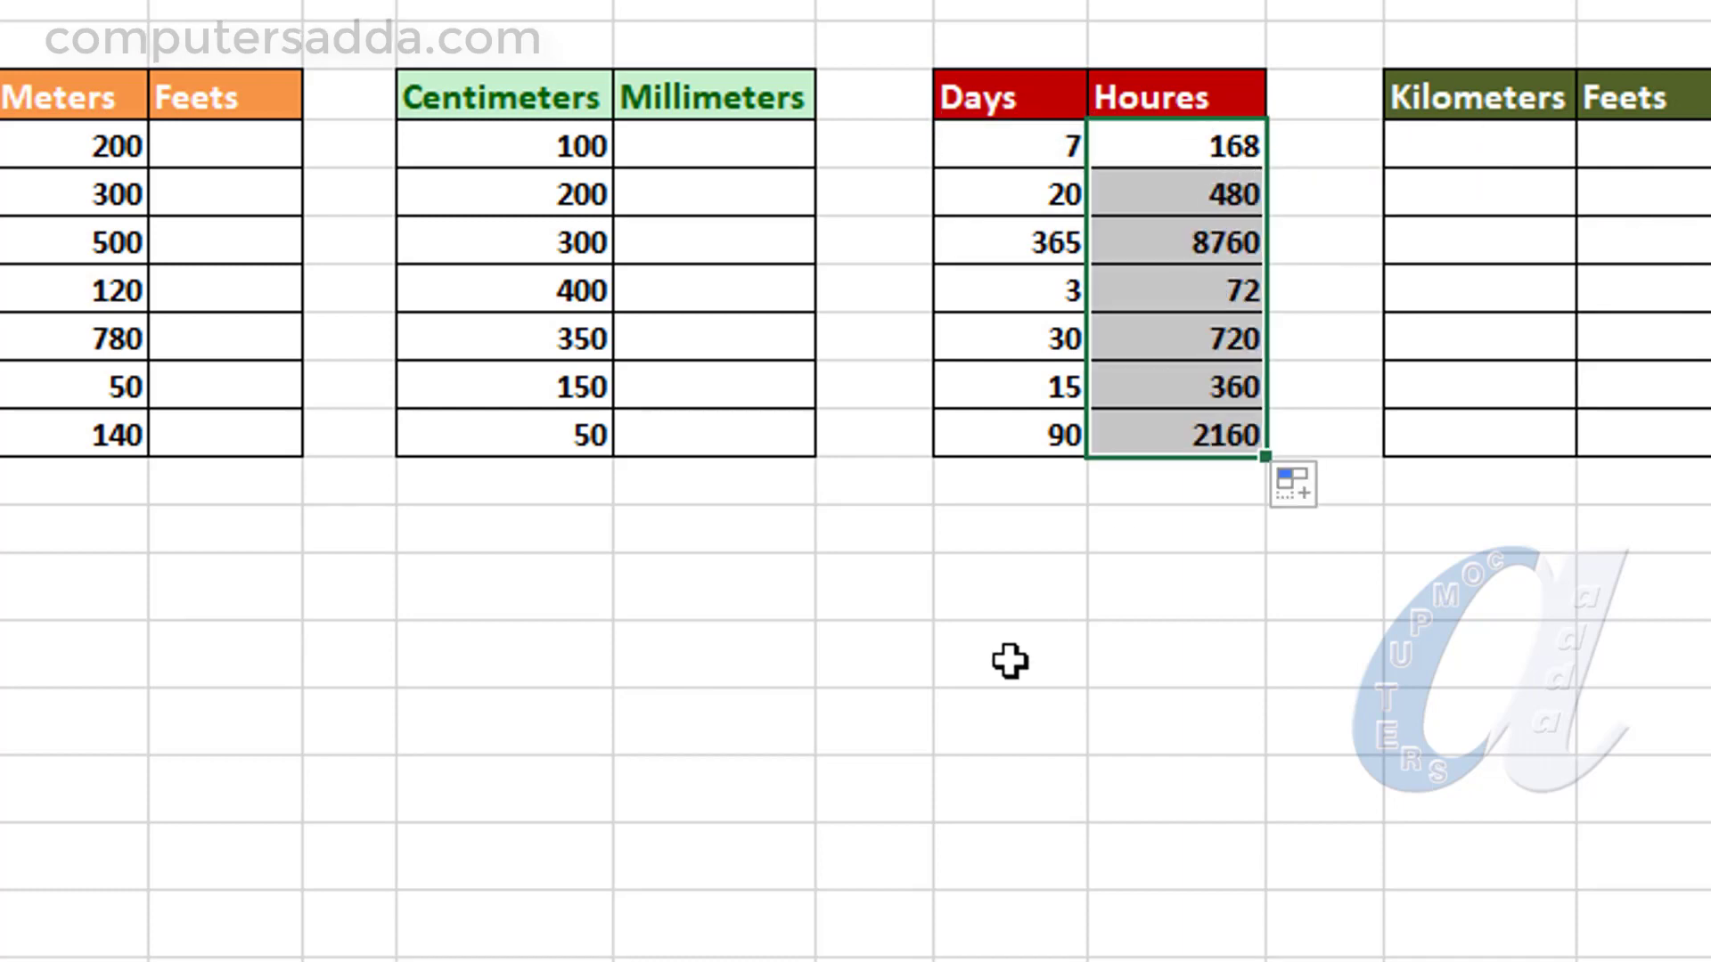